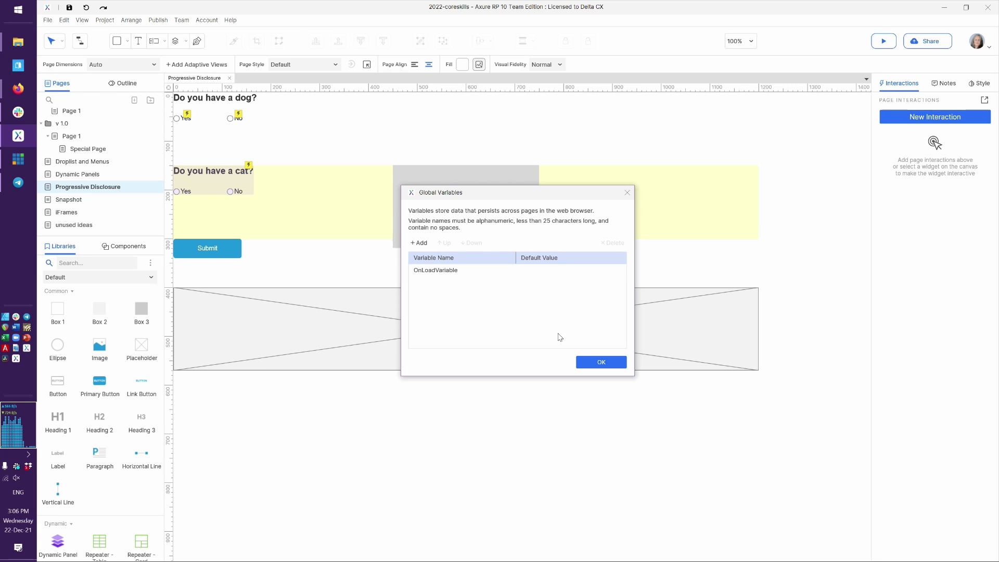
# Step: Close the Global Variables dialog and add a text field at about X 600, Y 15 with the hint text "first name"
pyautogui.click(591, 361)
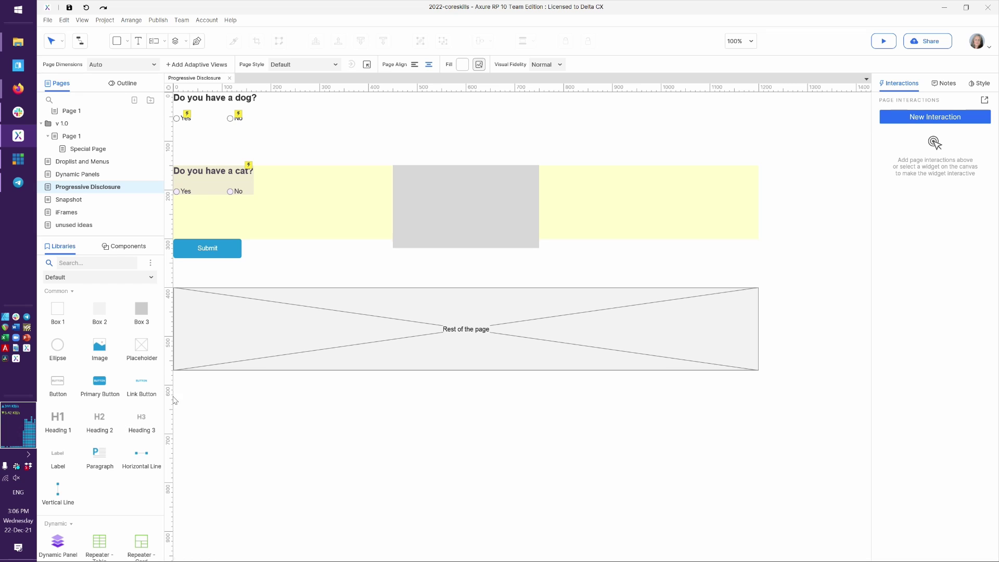
pyautogui.scroll(-3, 96, 457)
pyautogui.moveTo(97, 460); pyautogui.dragTo(466, 105)
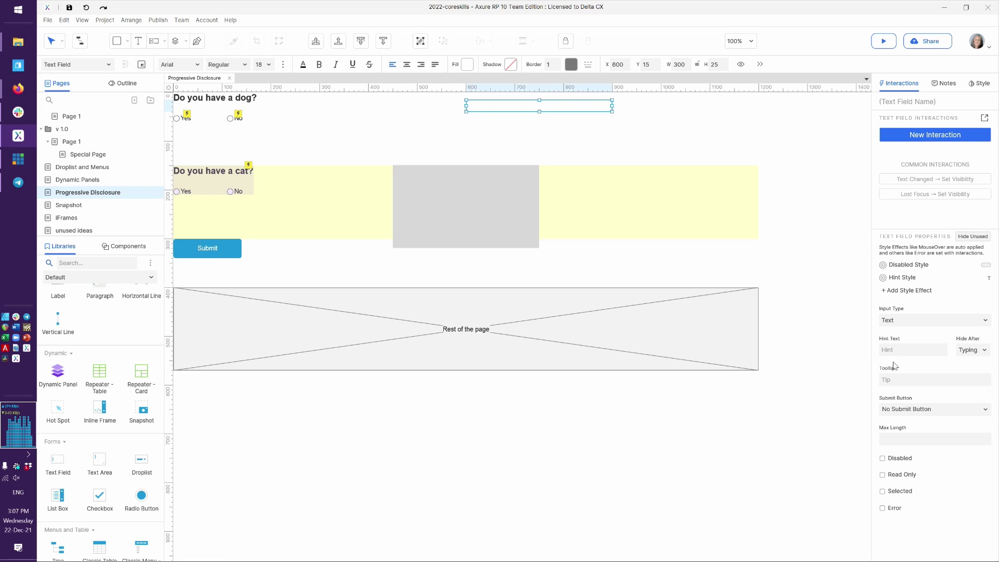
pyautogui.click(904, 351)
pyautogui.write('first name')
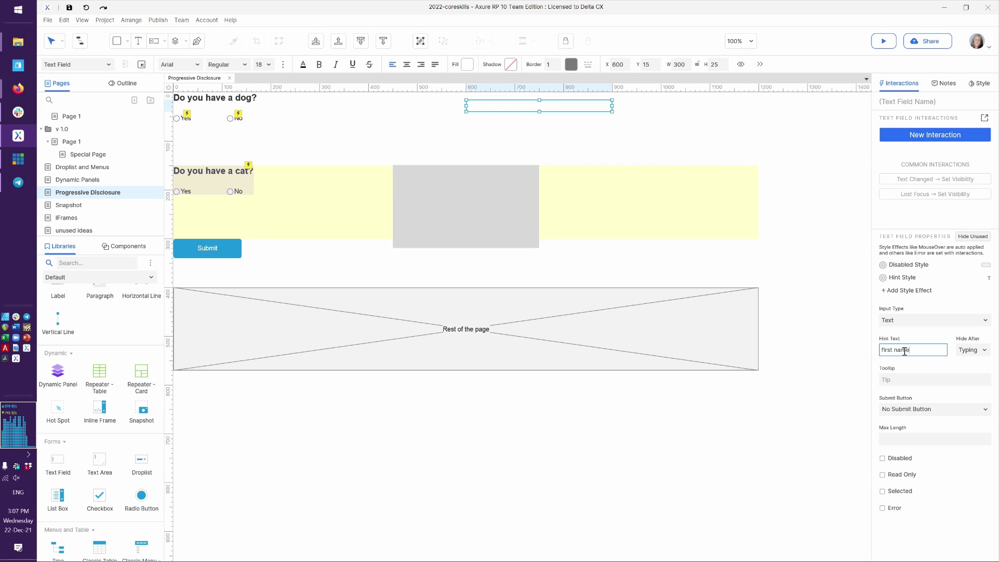
pyautogui.click(401, 447)
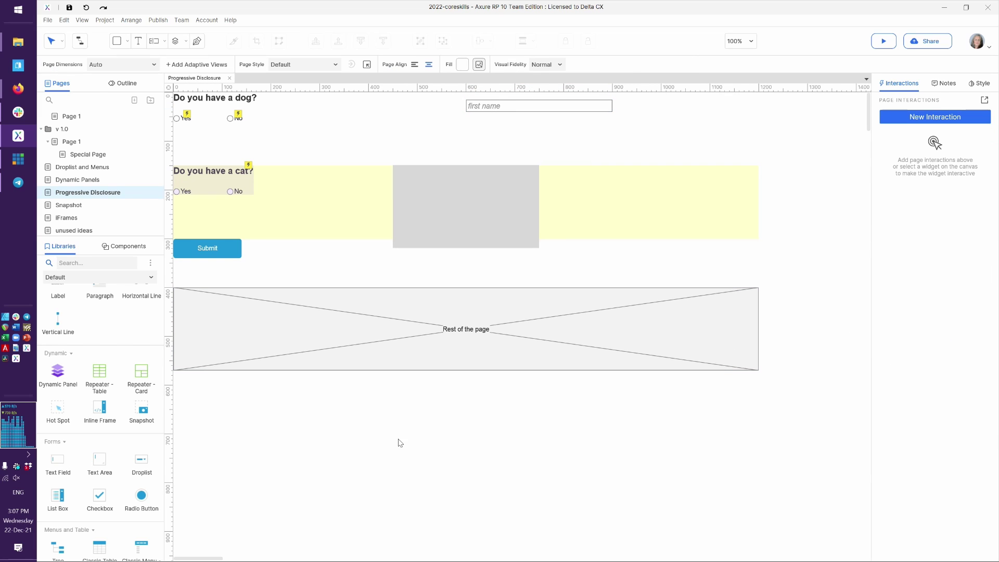
# Step: Place a primary button below the first name field at about X 600, Y 70 and label it "Continue"
pyautogui.scroll(3, 100, 448)
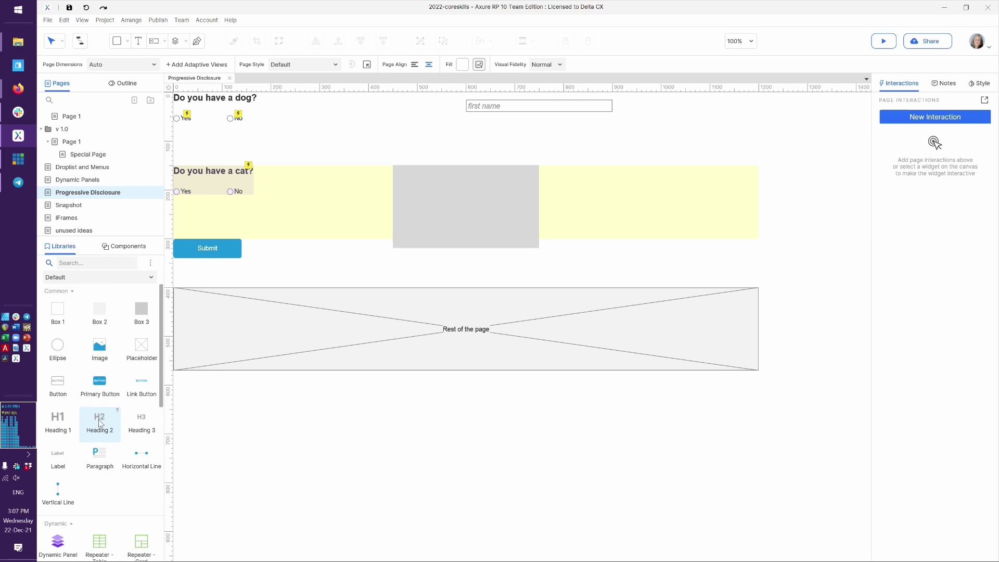
pyautogui.moveTo(99, 380); pyautogui.dragTo(465, 127)
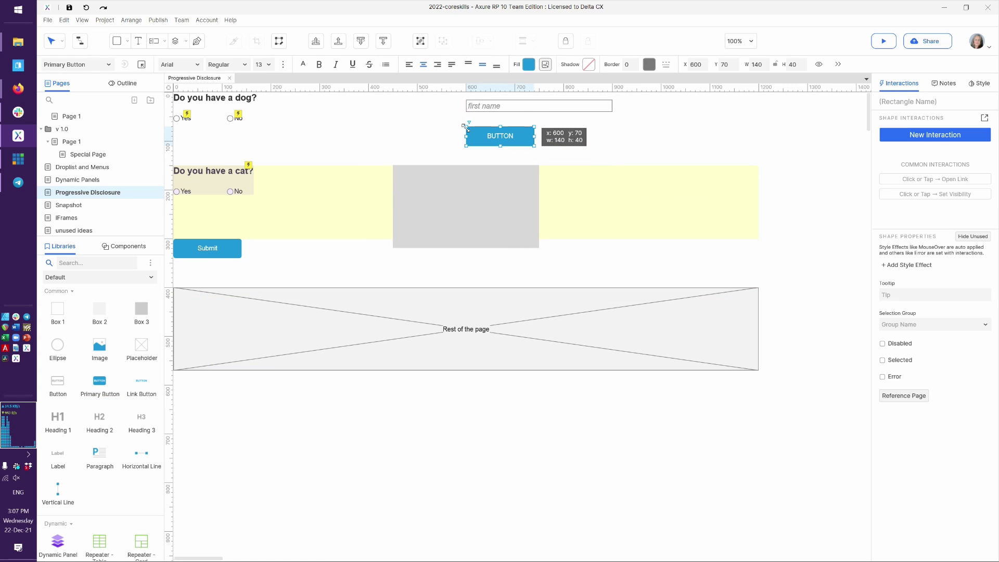
pyautogui.doubleClick(505, 135)
pyautogui.write('Confinue')
pyautogui.press('Escape')
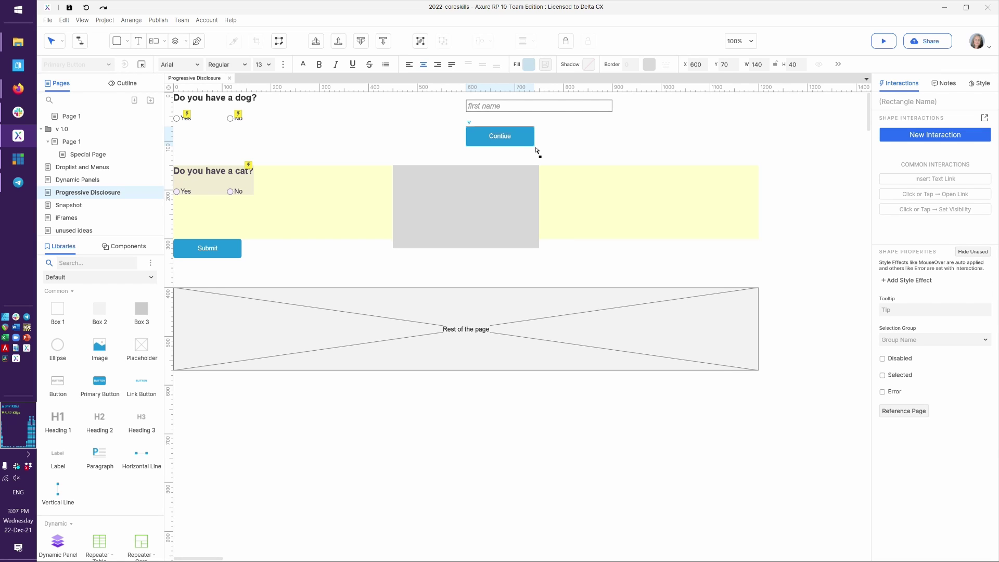
pyautogui.press('Return')
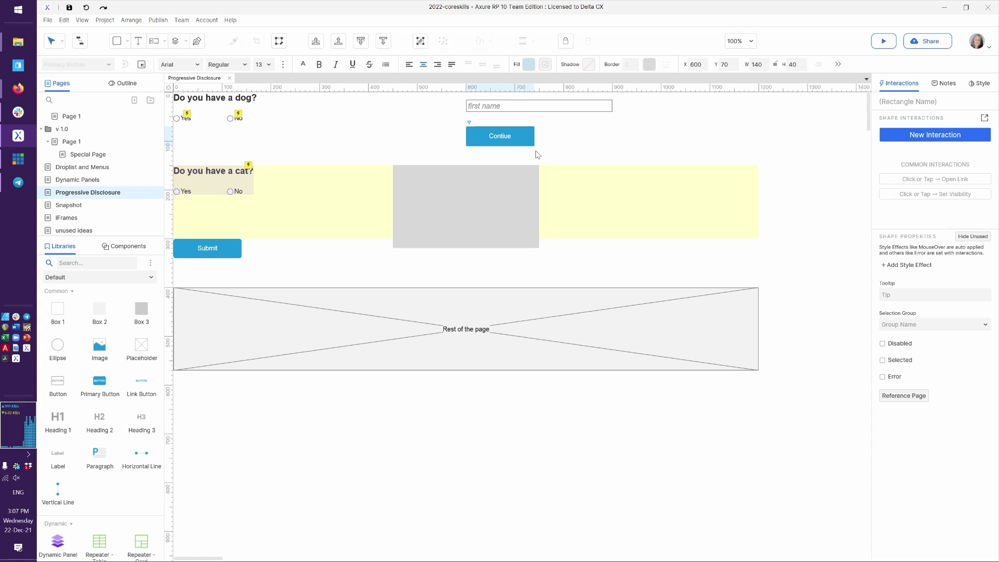
pyautogui.click(567, 142)
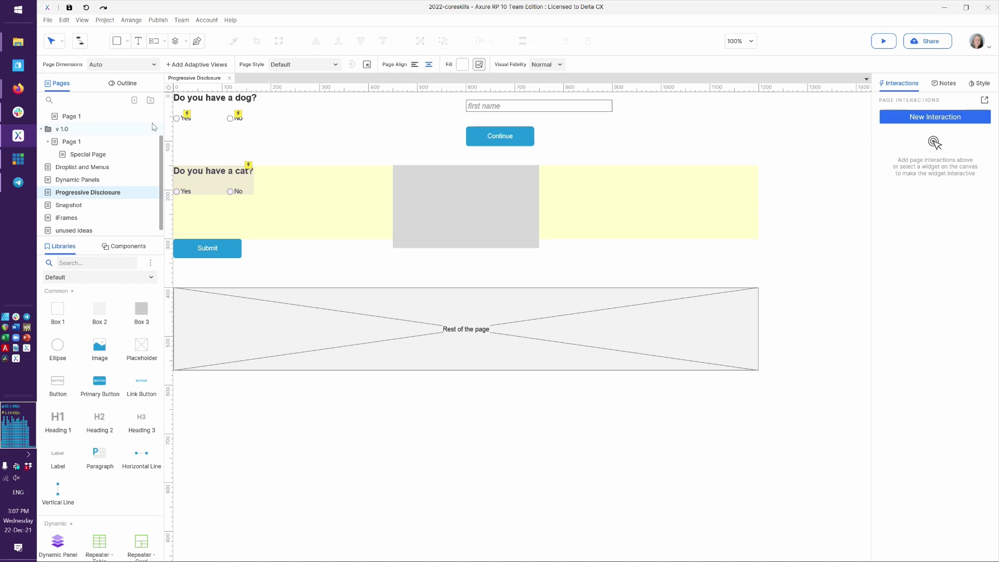
# Step: Add a new page named "Welcome" below Progressive Disclosure and open it
pyautogui.click(135, 100)
pyautogui.write('Welcome')
pyautogui.press('Return')
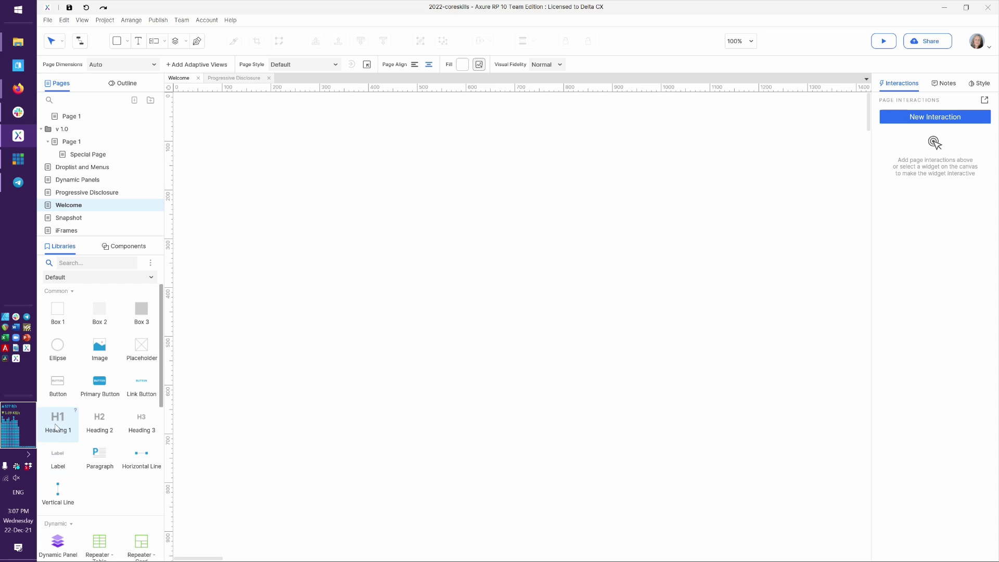
# Step: Place a Heading 1 on the Welcome page at about X 155, Y 60 with the text "Welcome, Low Ego Action Hero!"
pyautogui.moveTo(56, 427); pyautogui.dragTo(266, 133)
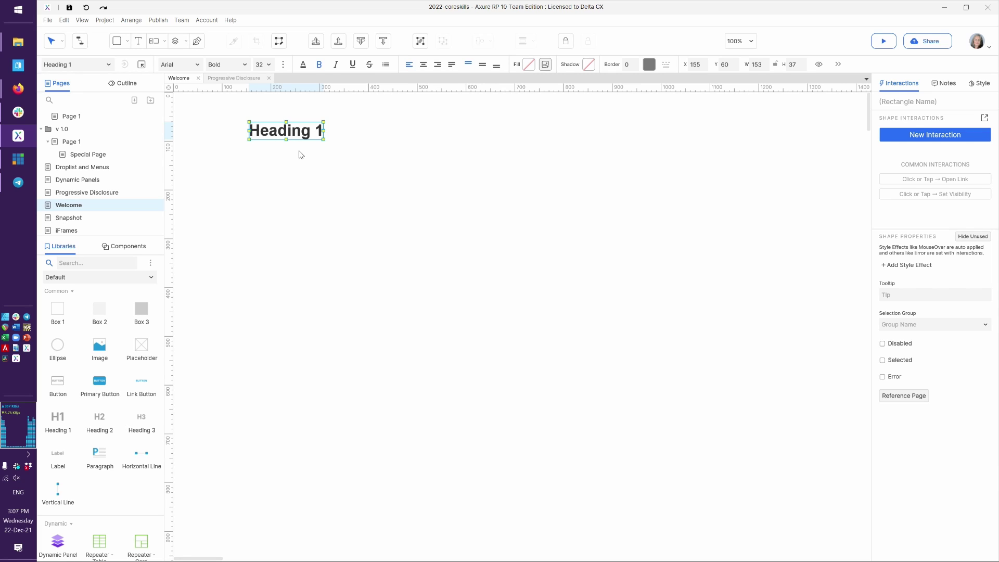
pyautogui.write('Welcome, Low Weg')
pyautogui.press('BackSpace')
pyautogui.press('BackSpace')
pyautogui.press('BackSpace')
pyautogui.write('Ego Ac')
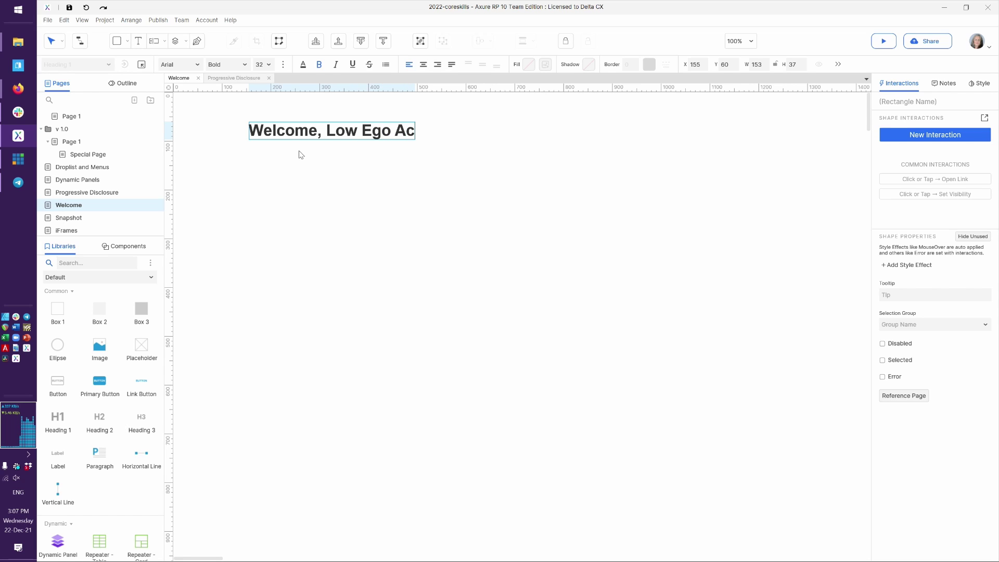
pyautogui.write('tion Hero!')
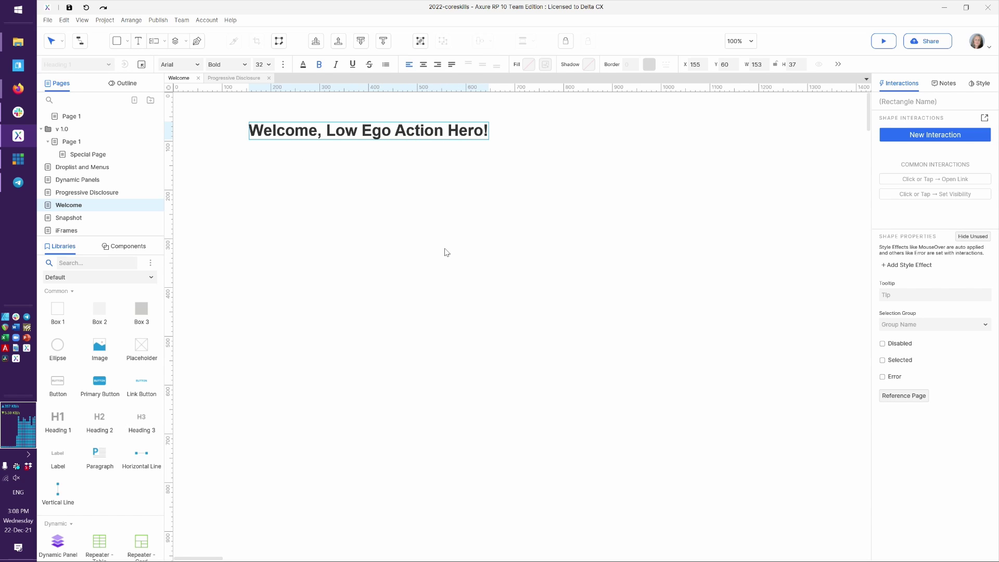
pyautogui.click(446, 253)
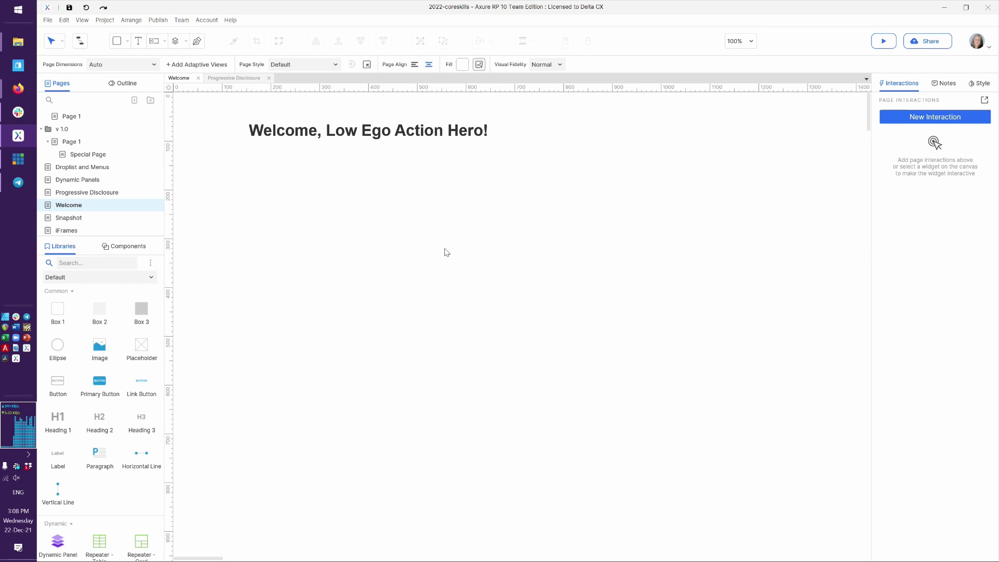
pyautogui.click(363, 137)
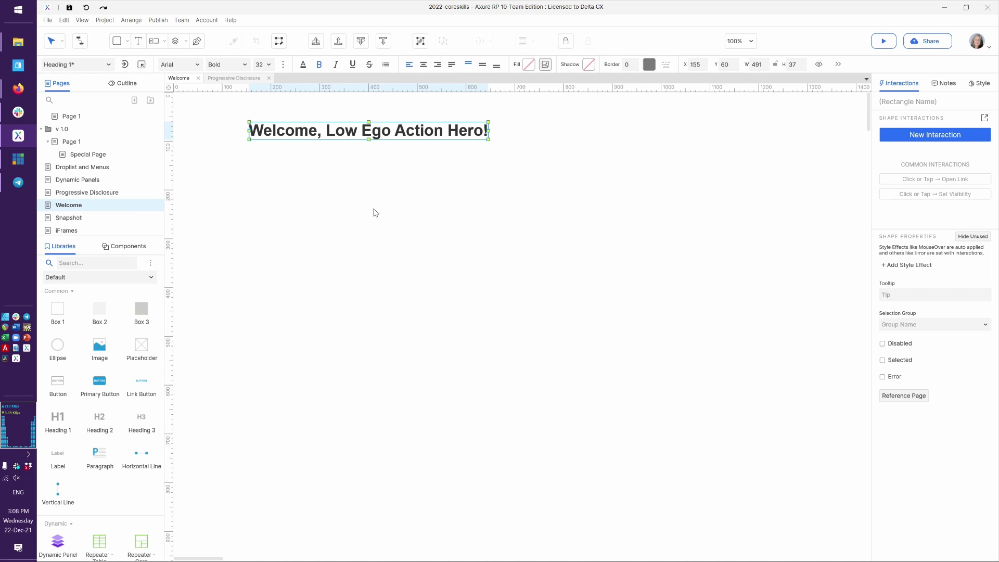
# Step: Return to the Progressive Disclosure page and name the text field above the Continue button "first name input"
pyautogui.click(229, 78)
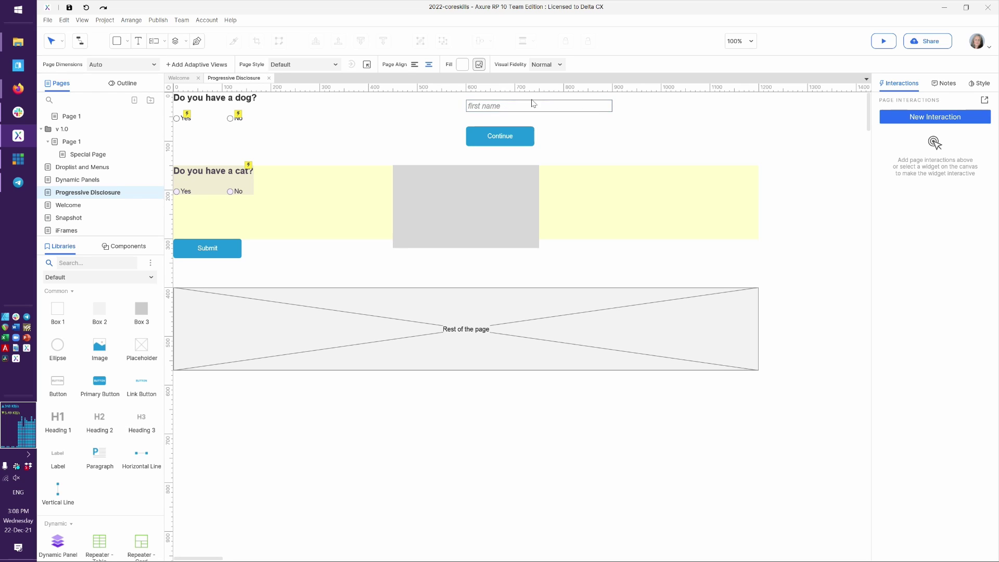
pyautogui.click(522, 142)
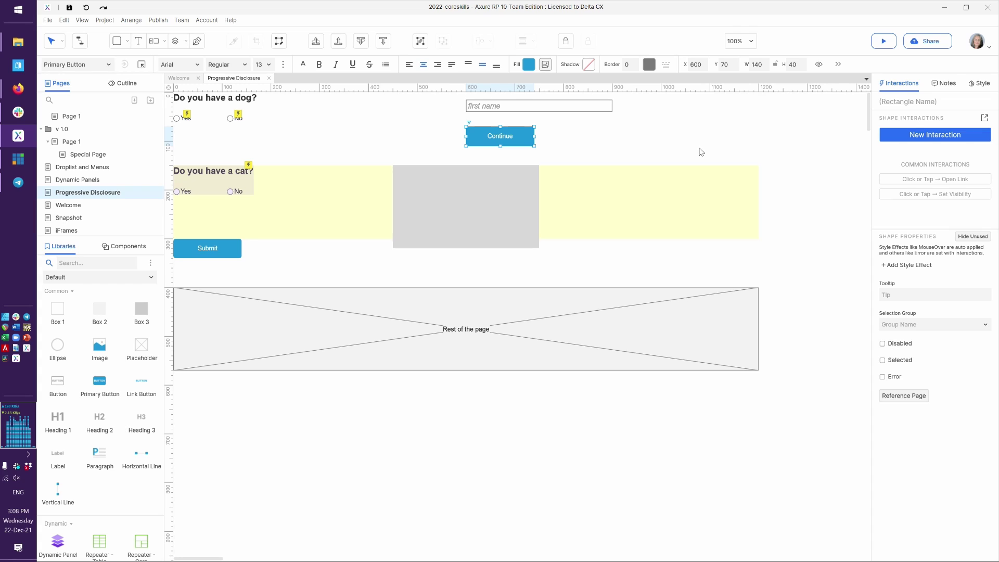
pyautogui.click(534, 107)
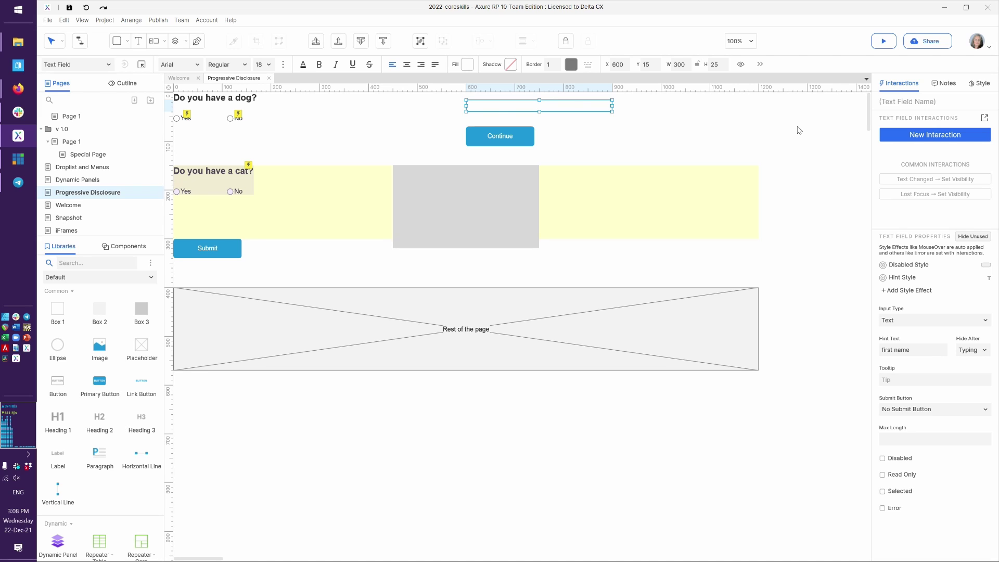
pyautogui.click(898, 99)
pyautogui.write('first name input')
pyautogui.press('Return')
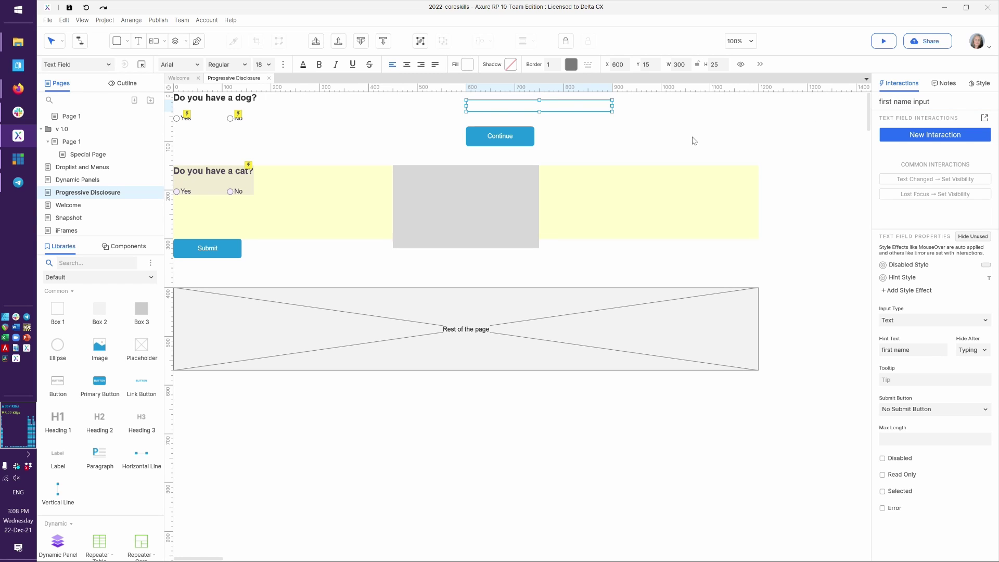
pyautogui.click(652, 145)
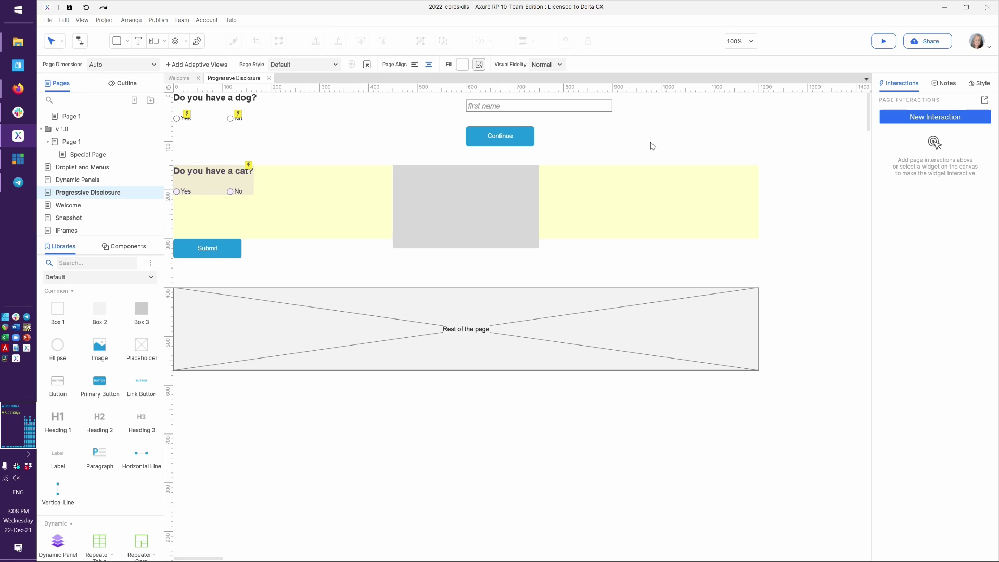
# Step: Give the Continue button a Click or Tap event with a Set Variable Value action in the Interaction Editor
pyautogui.click(498, 133)
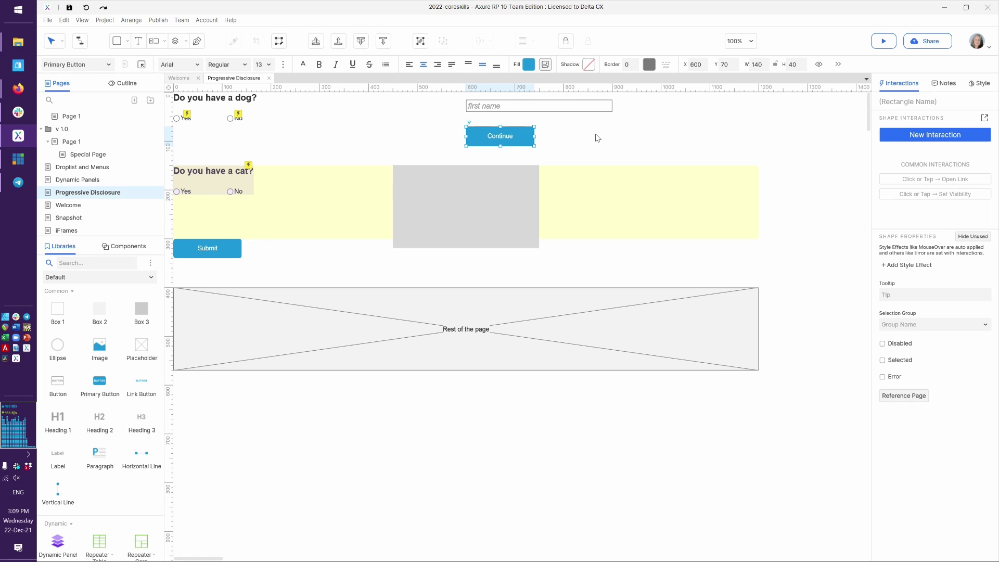
pyautogui.click(984, 119)
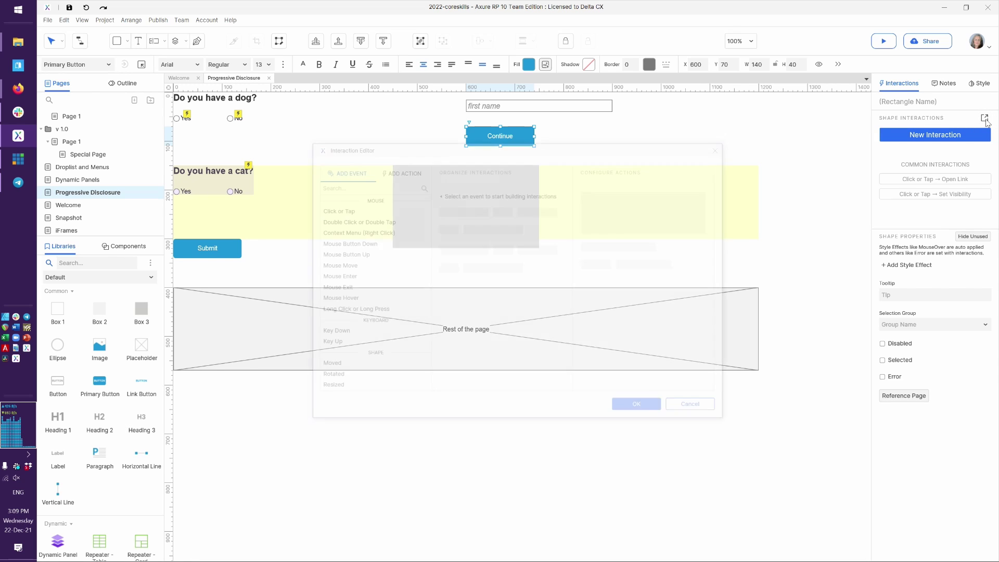
pyautogui.click(364, 208)
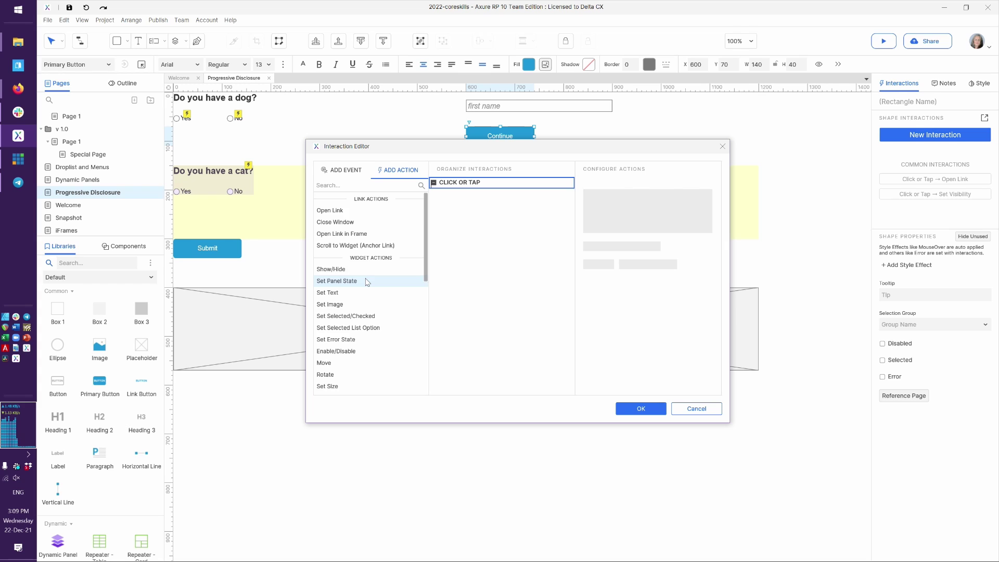
pyautogui.scroll(-10, 366, 282)
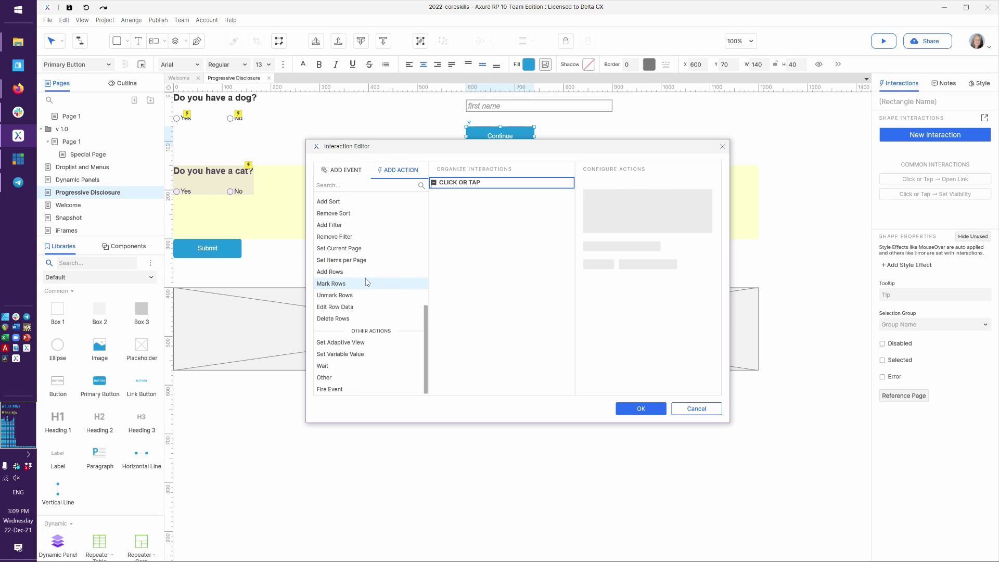
pyautogui.click(349, 355)
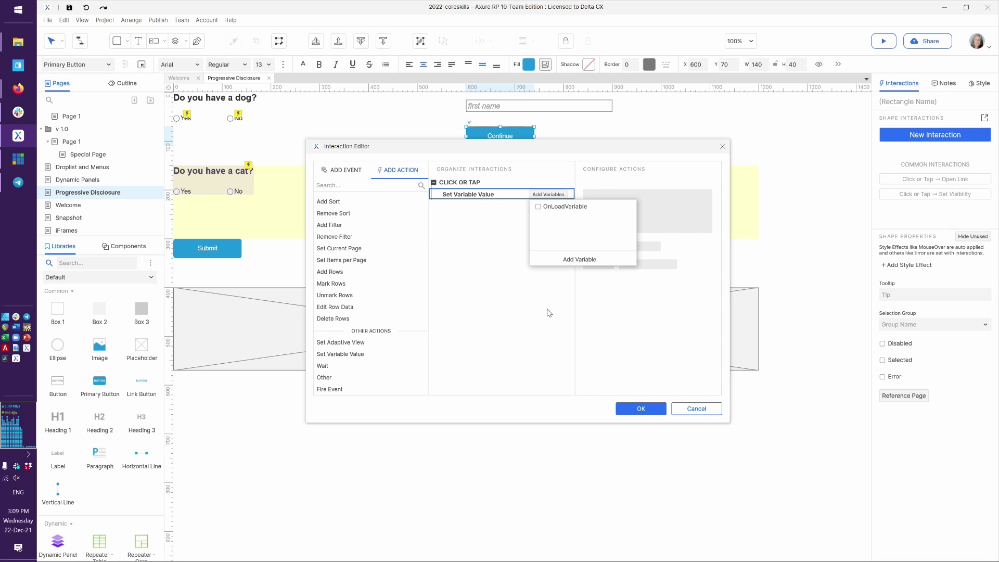
# Step: Create a global variable named FirstName with an empty default value
pyautogui.click(579, 260)
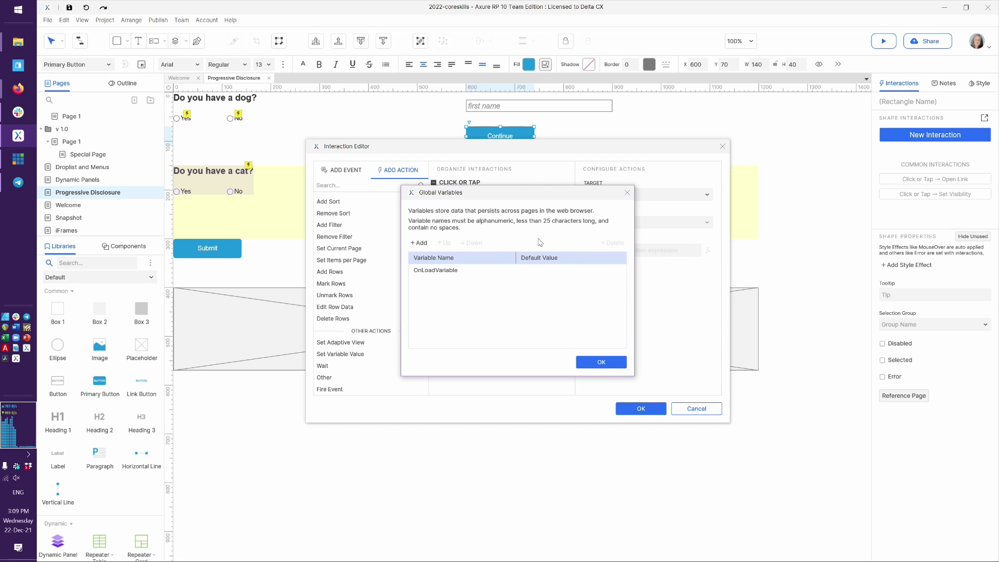
pyautogui.click(417, 243)
pyautogui.write('Fir')
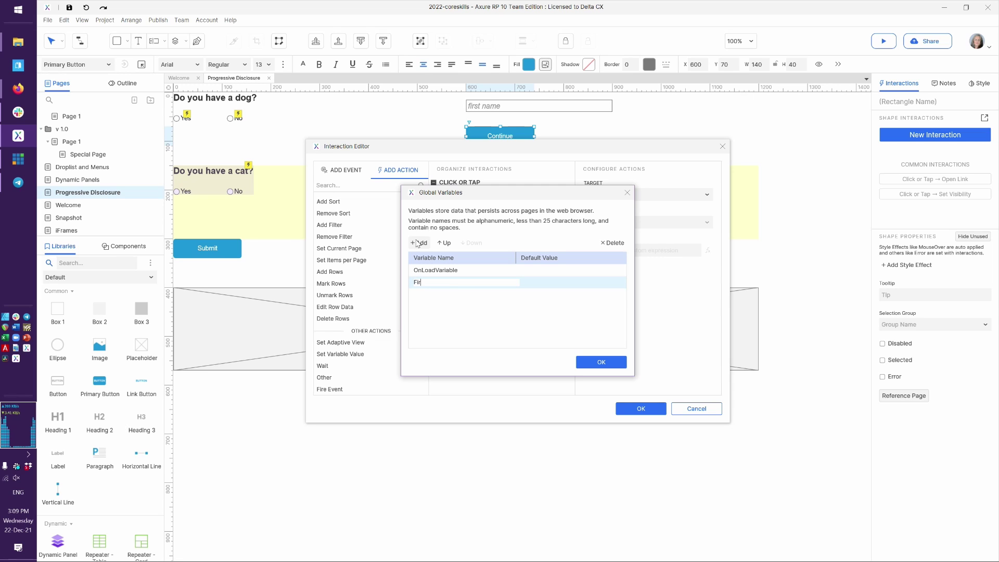
pyautogui.write('stName')
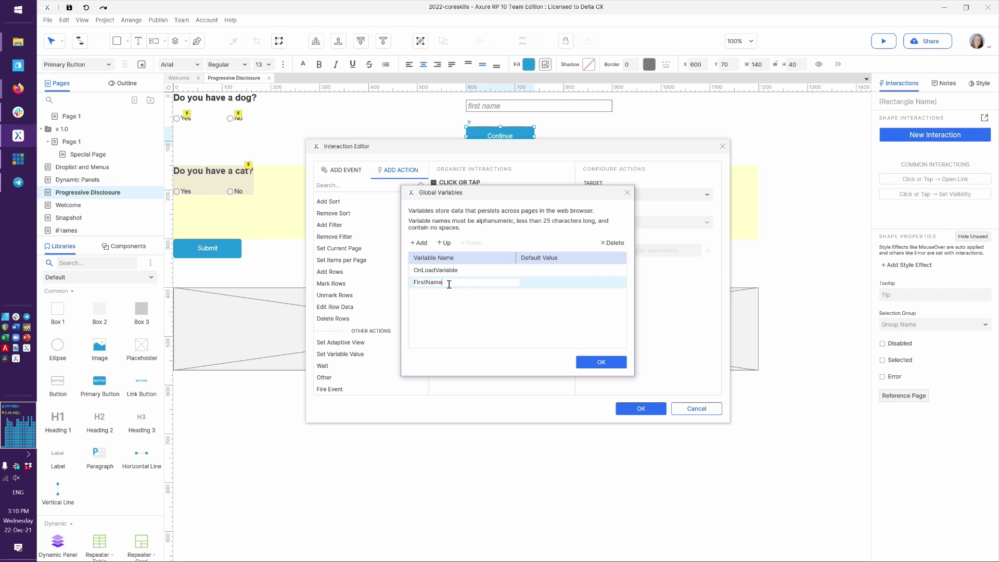
pyautogui.click(549, 283)
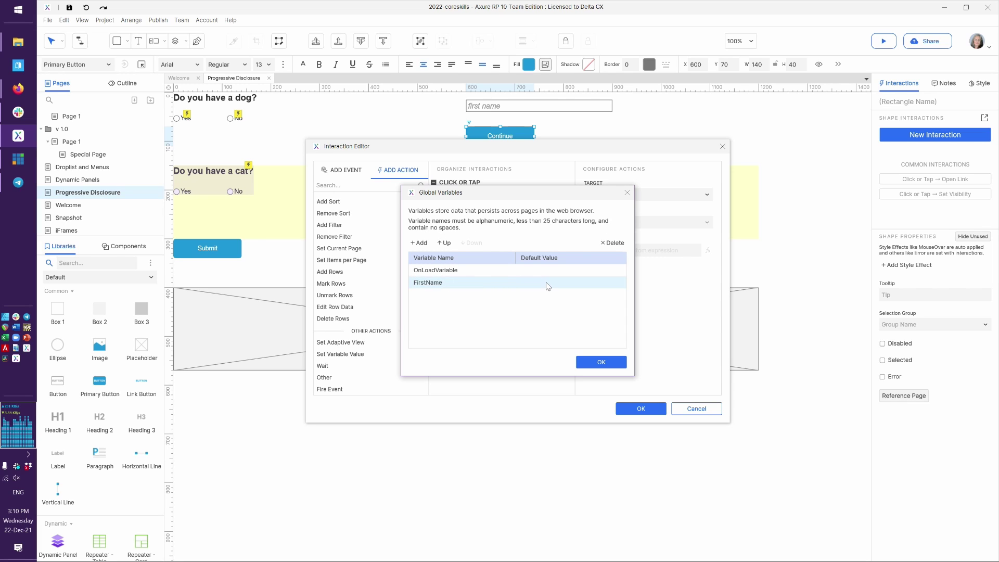
pyautogui.click(598, 363)
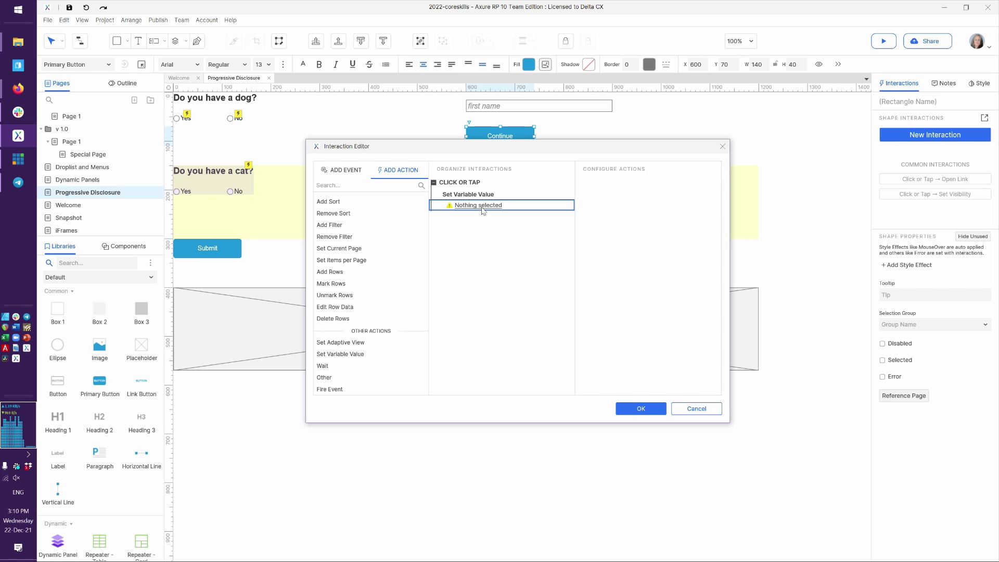
# Step: Set the FirstName variable to the text on the first name input widget and save the Continue button's interaction
pyautogui.click(499, 208)
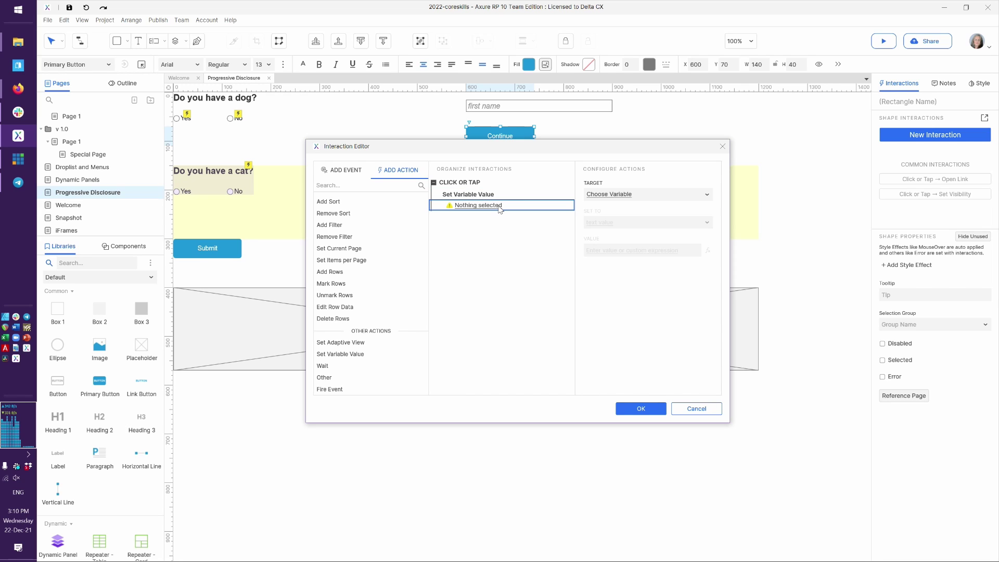
pyautogui.click(619, 197)
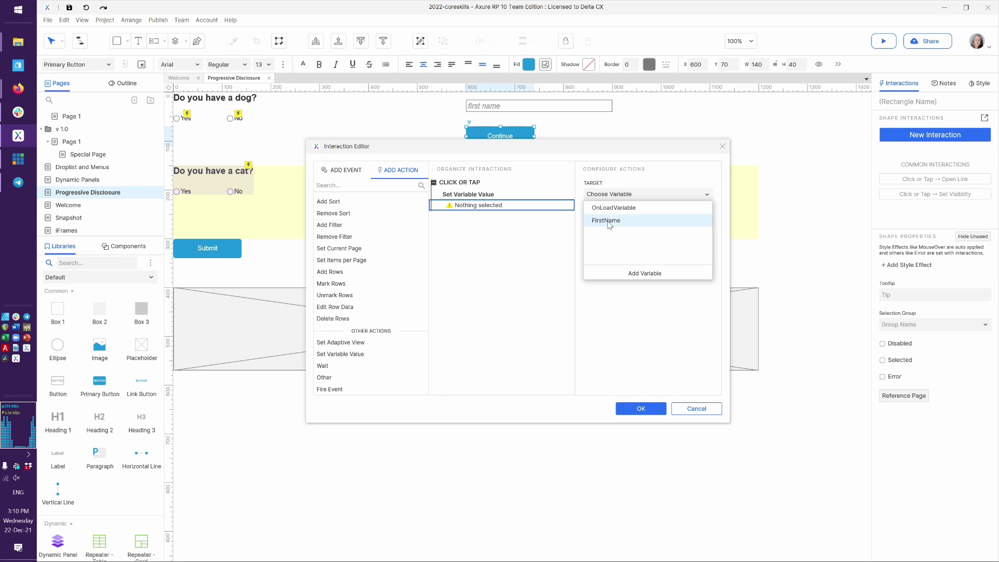
pyautogui.click(607, 220)
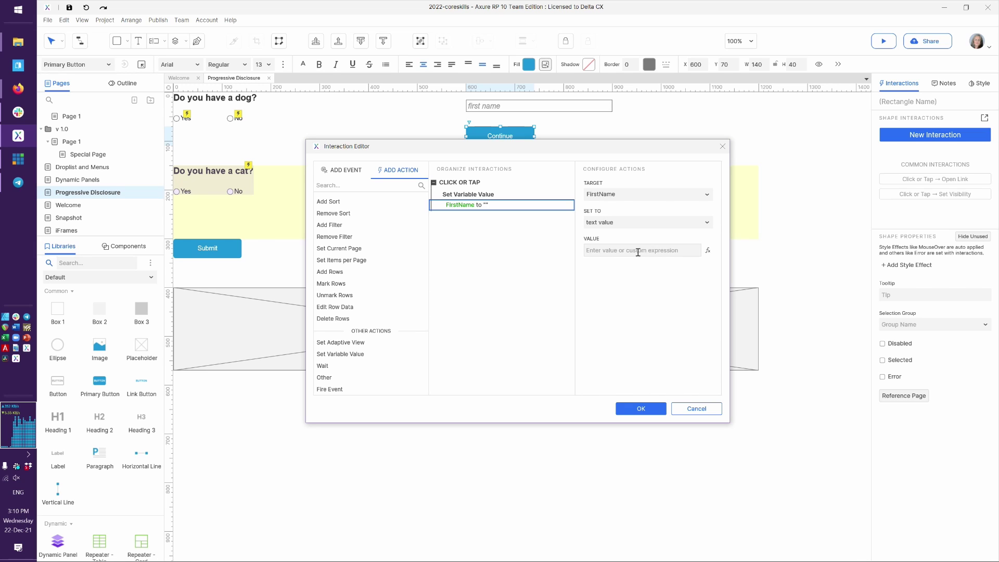
pyautogui.click(692, 223)
pyautogui.click(635, 272)
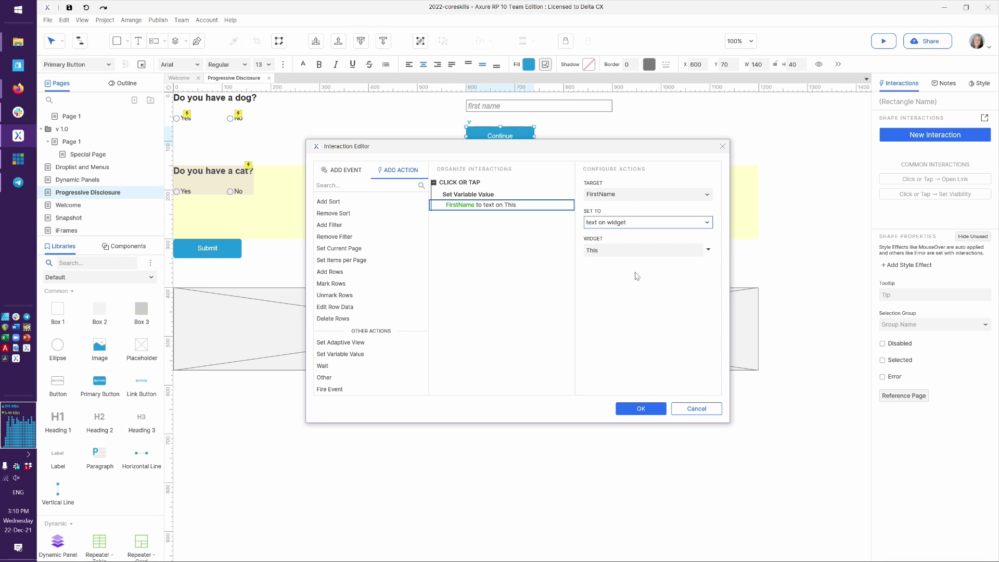
pyautogui.click(620, 253)
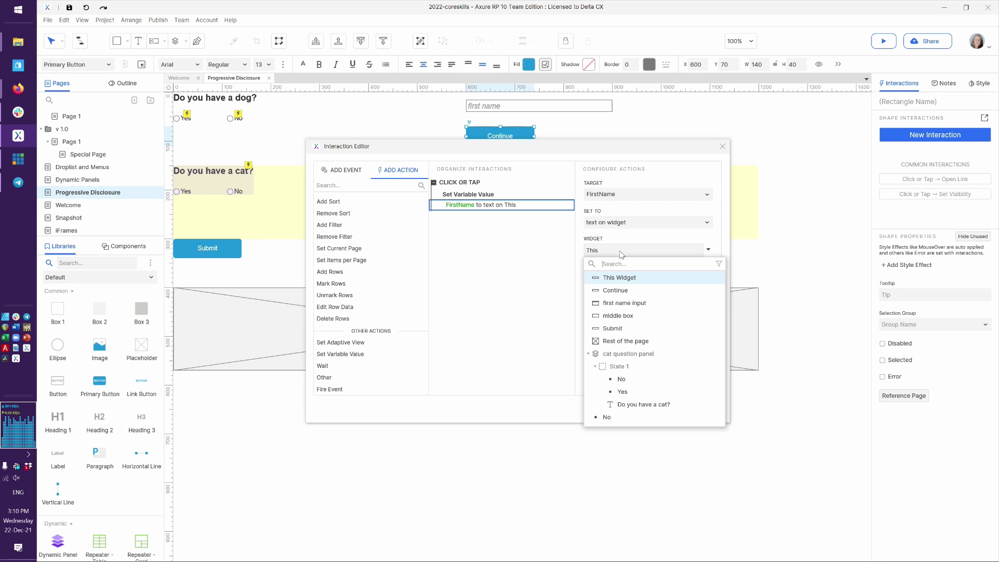
pyautogui.click(634, 314)
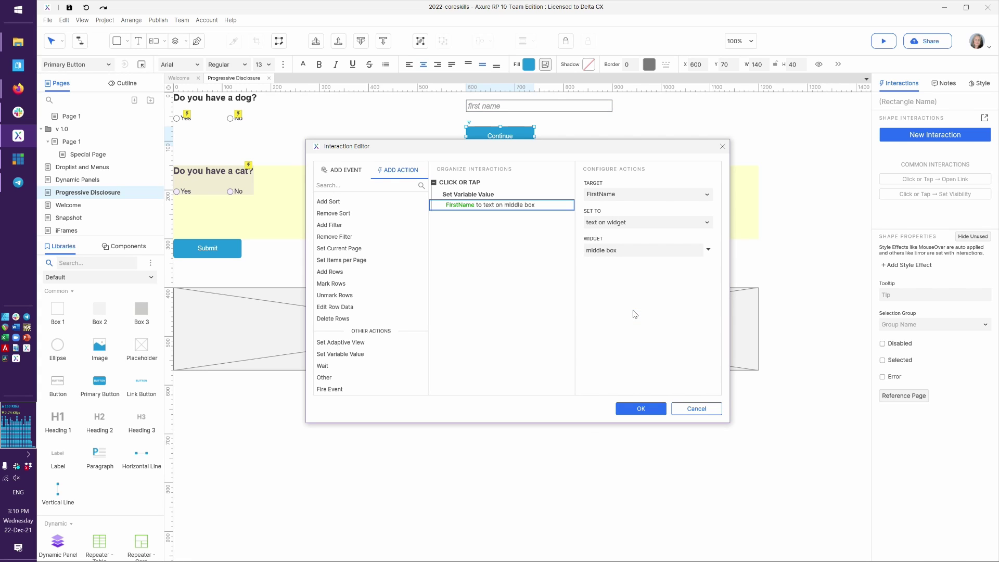
pyautogui.click(625, 251)
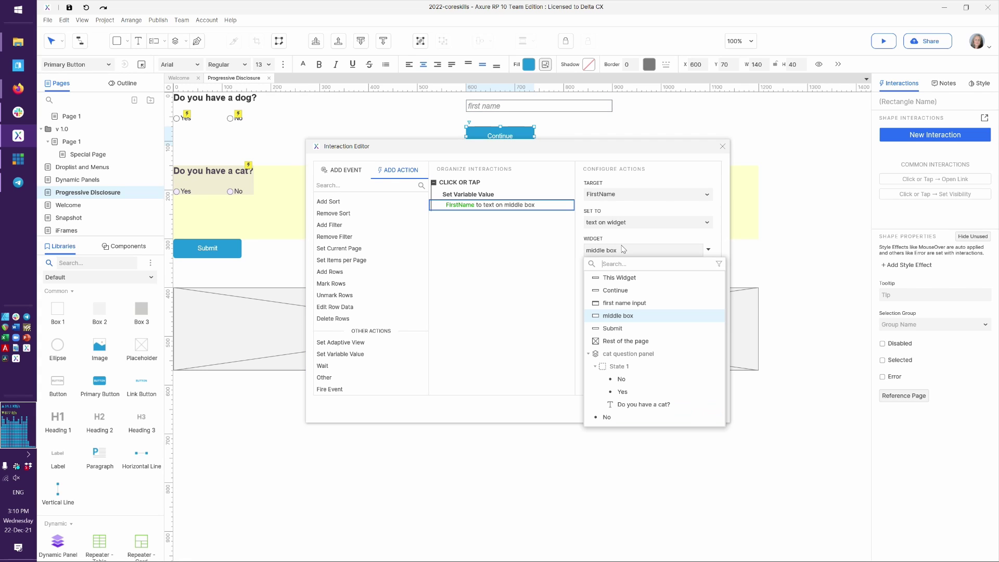
pyautogui.click(621, 303)
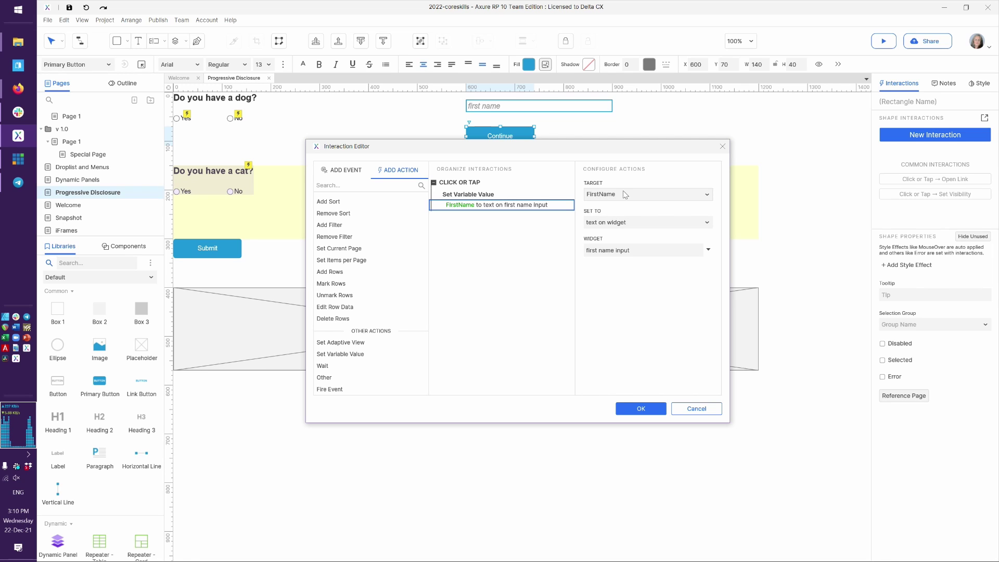
pyautogui.click(630, 405)
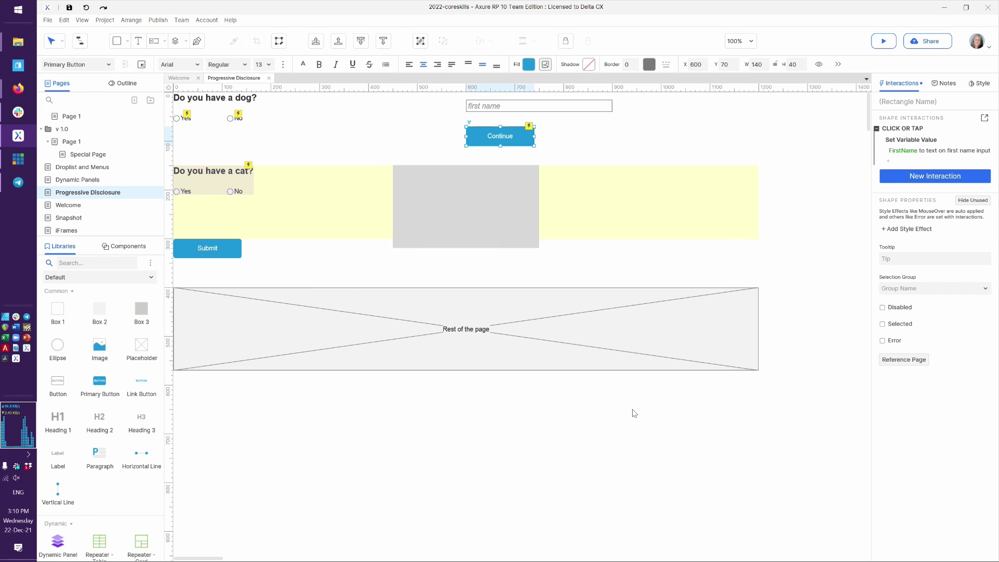
# Step: Preview the Progressive Disclosure page in the browser and examine the FirstName variable in the prototype console
pyautogui.hotkey('ctrl', '.')
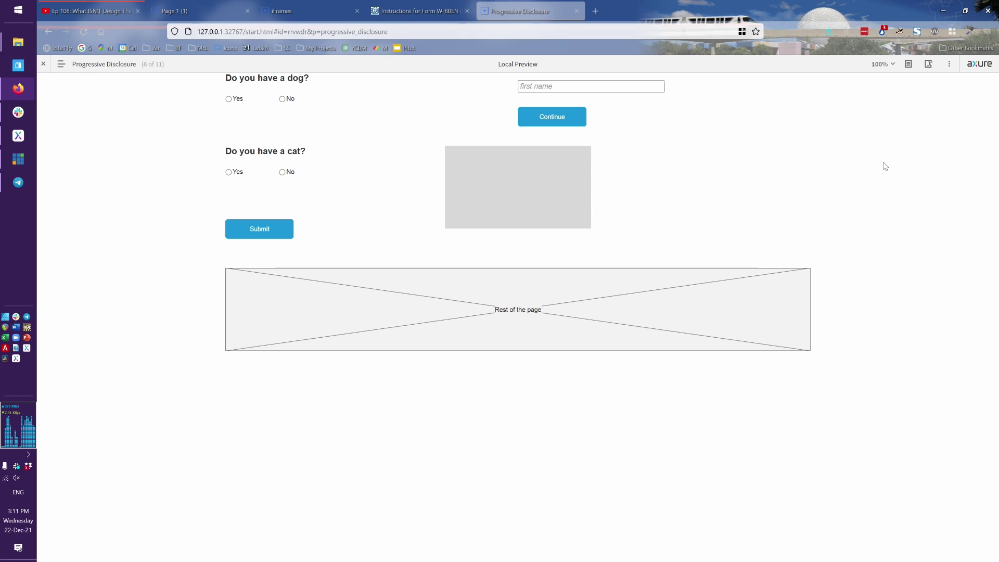
pyautogui.click(928, 64)
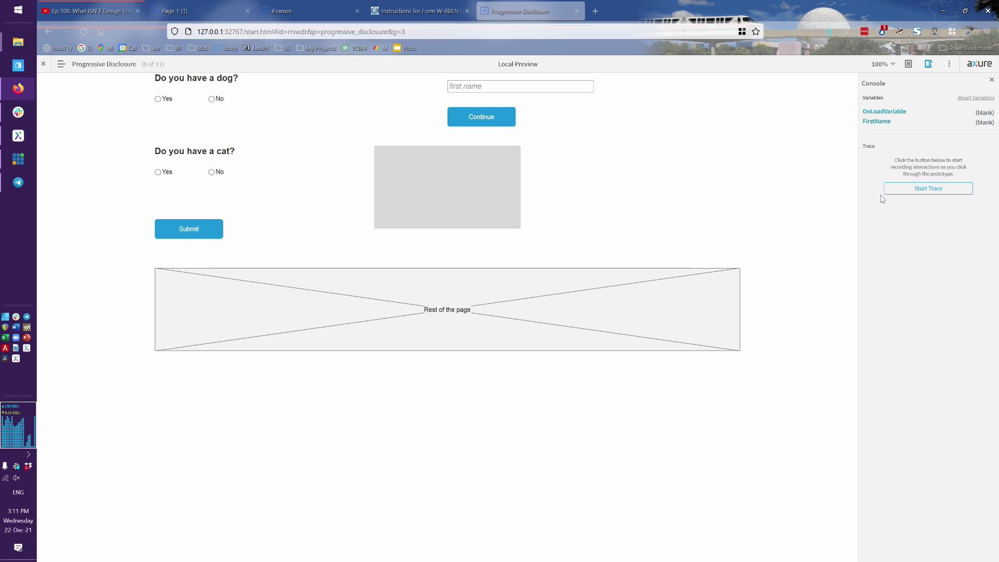
pyautogui.doubleClick(879, 121)
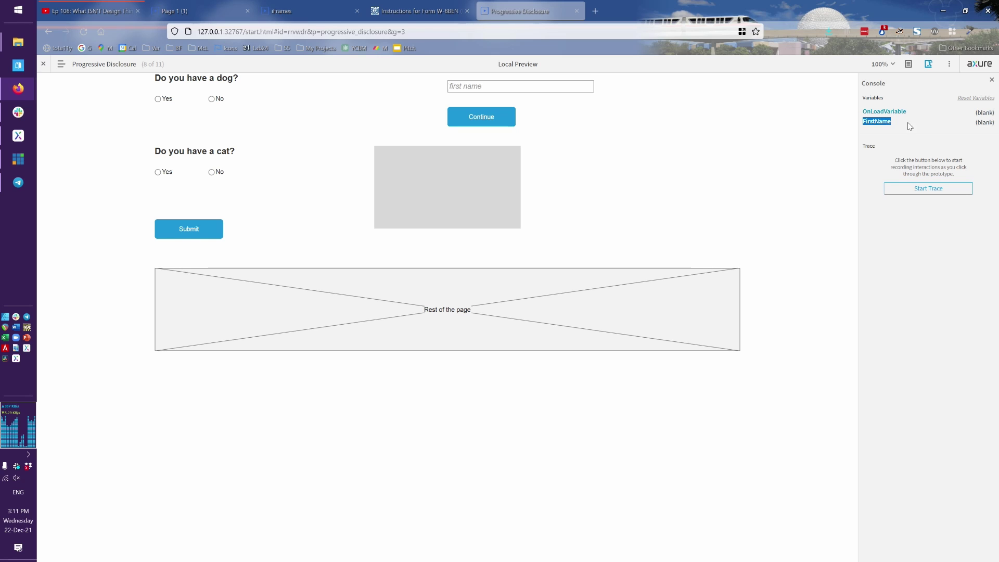
pyautogui.doubleClick(983, 122)
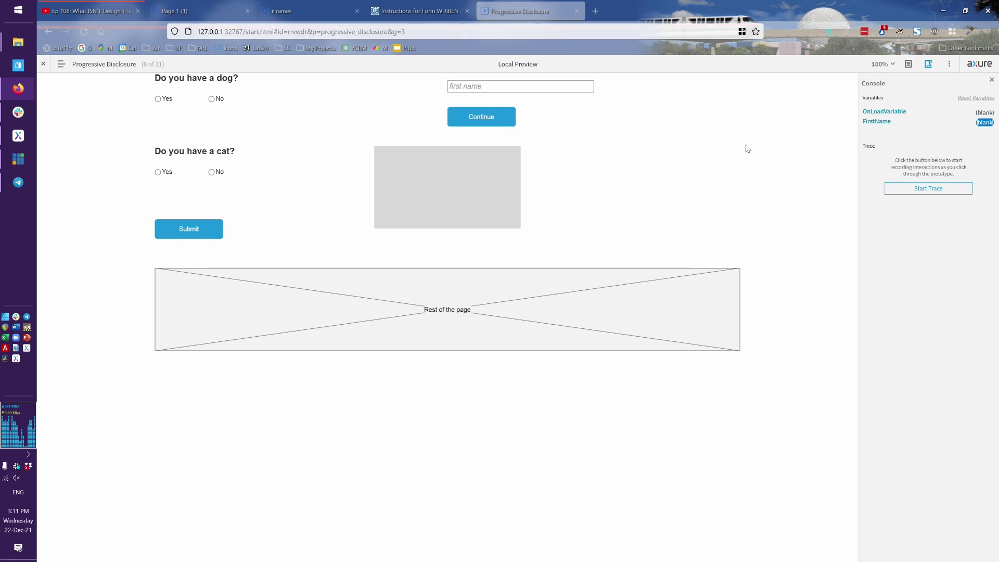
# Step: Test the preview by entering a first name, submitting it with Continue, and checking FirstName in the console
pyautogui.click(498, 81)
pyautogui.write('Debbie')
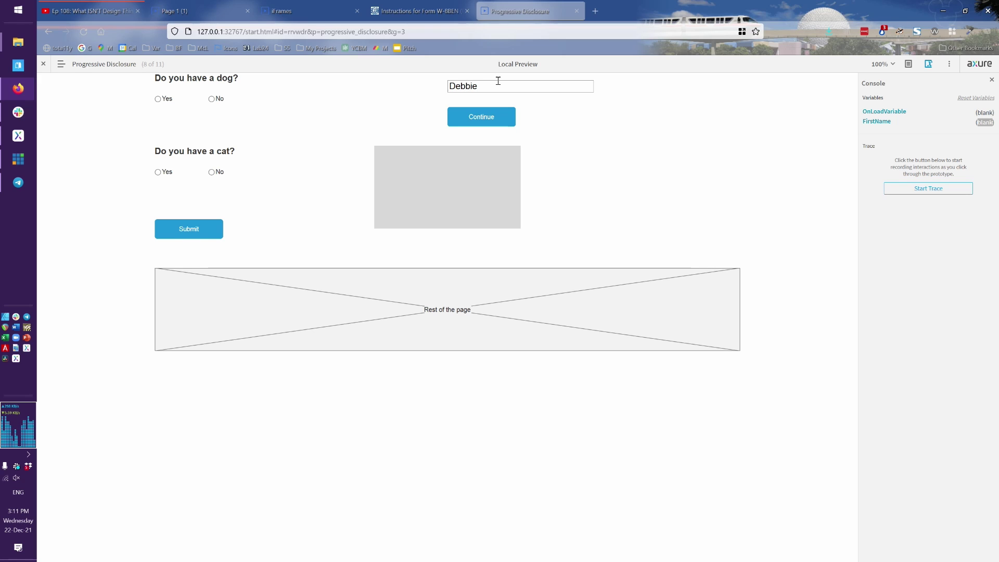
pyautogui.click(487, 117)
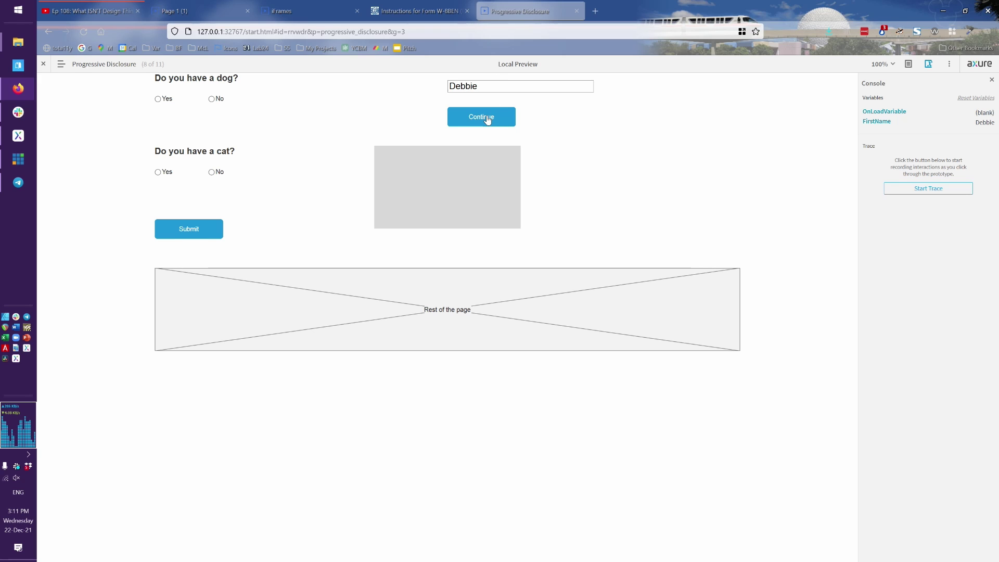
pyautogui.doubleClick(983, 121)
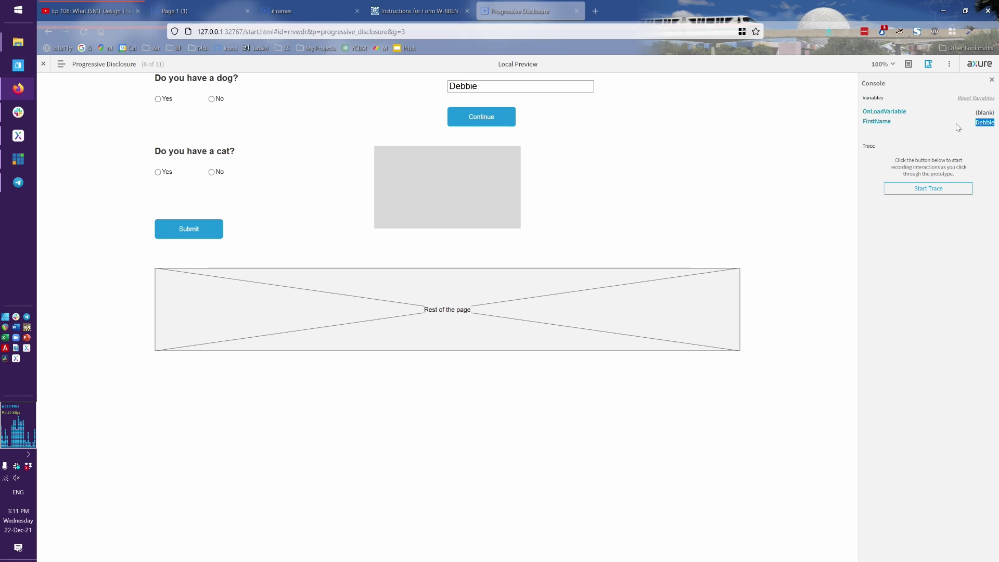
pyautogui.click(972, 131)
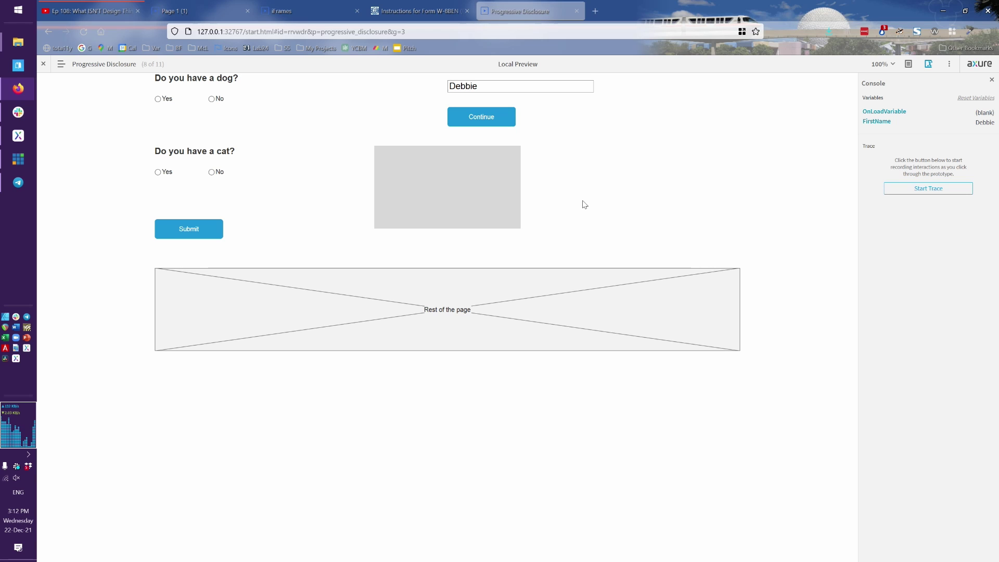
# Step: Return to Axure RP and reopen the Continue button's Click or Tap interaction for editing
pyautogui.hotkey('alt', 'Tab')
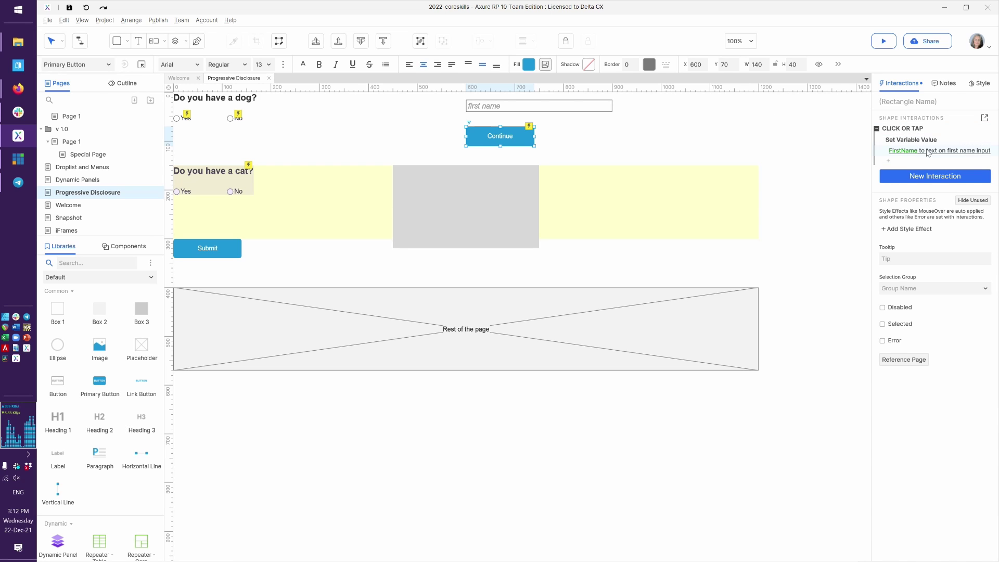
pyautogui.doubleClick(945, 140)
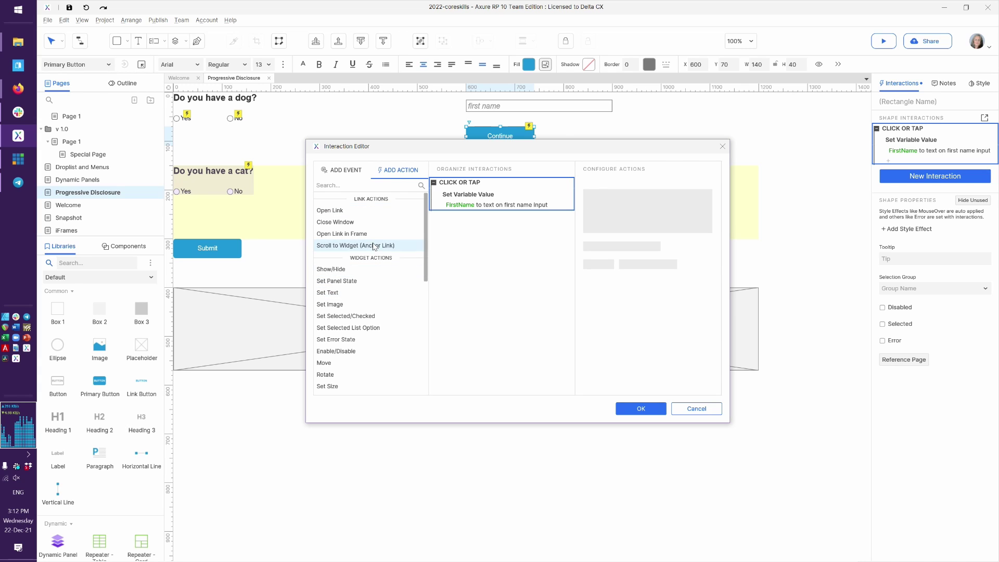
pyautogui.click(388, 295)
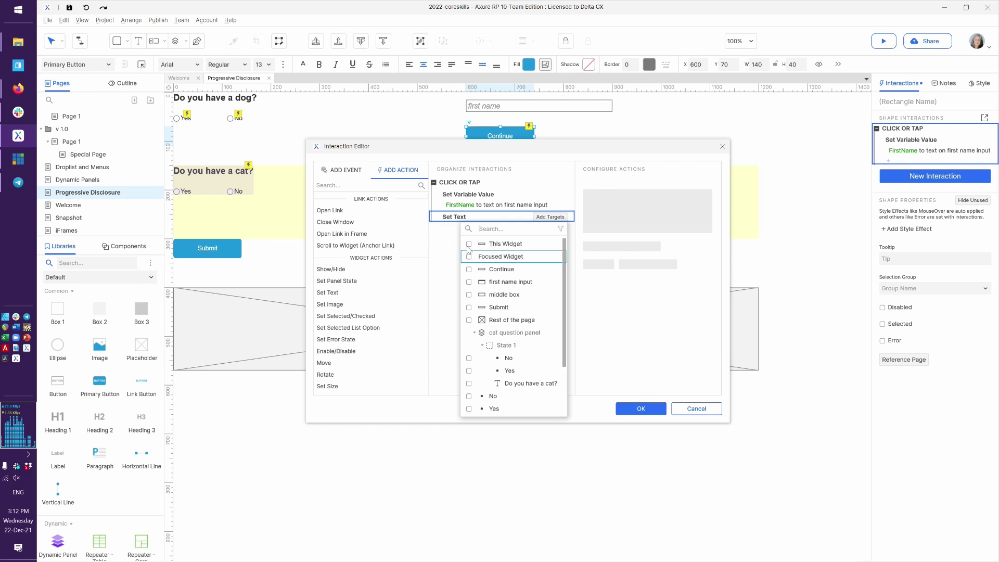
pyautogui.scroll(-3, 505, 295)
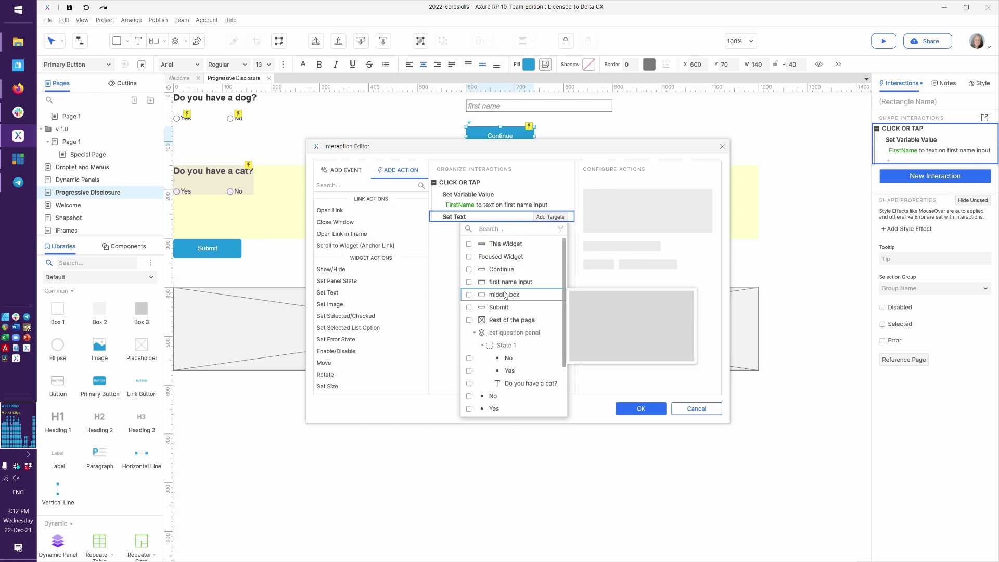
pyautogui.scroll(3, 505, 295)
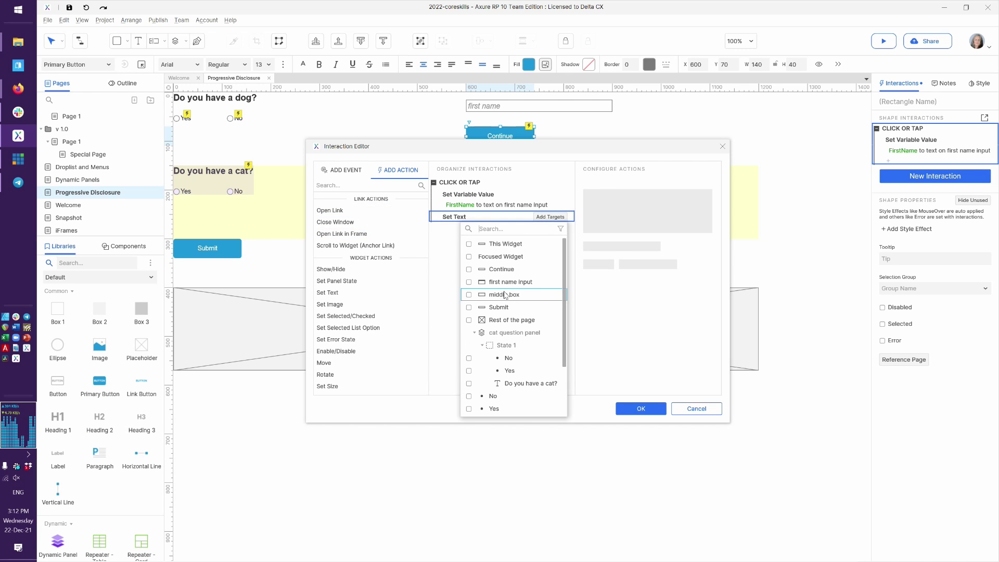
pyautogui.click(506, 228)
pyautogui.click(446, 243)
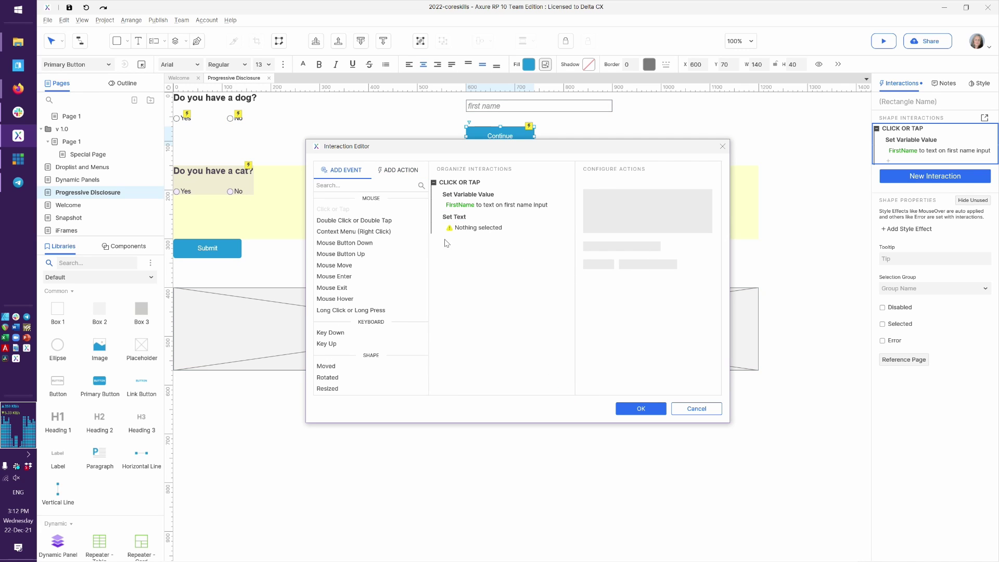
pyautogui.click(460, 221)
pyautogui.press('Delete')
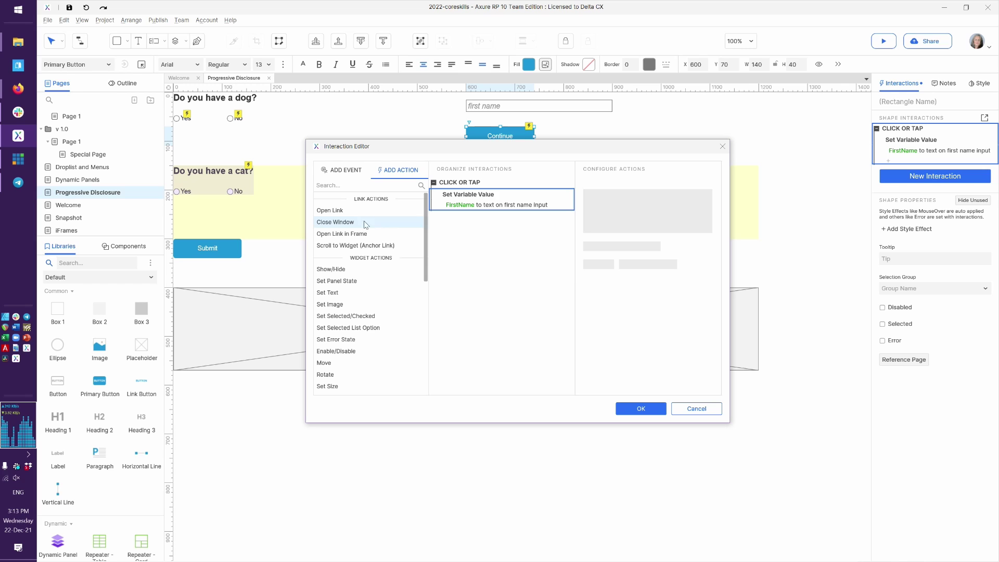
# Step: Add an Open Link action to the Continue button's Click or Tap event, linking to the Welcome page
pyautogui.click(337, 210)
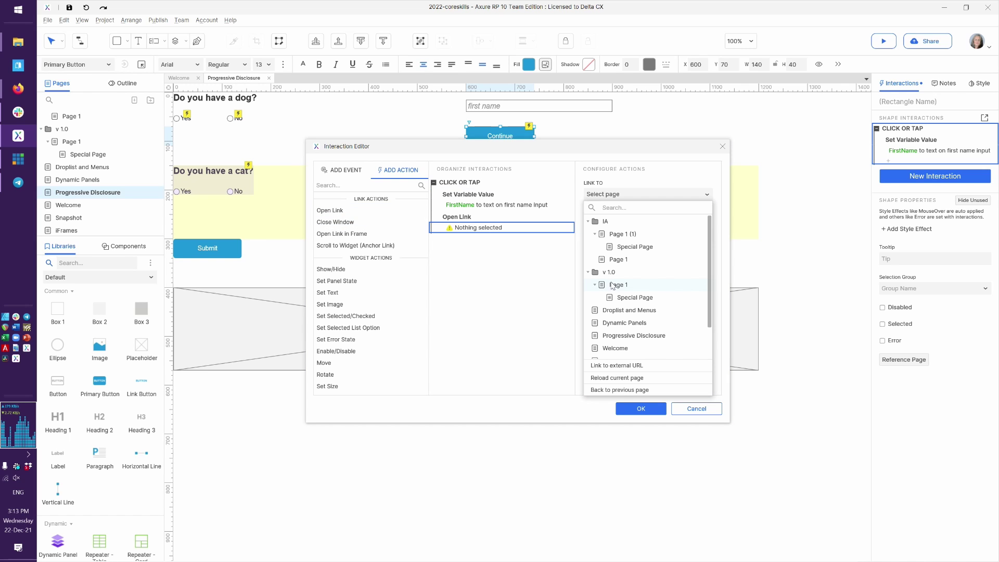
pyautogui.click(622, 348)
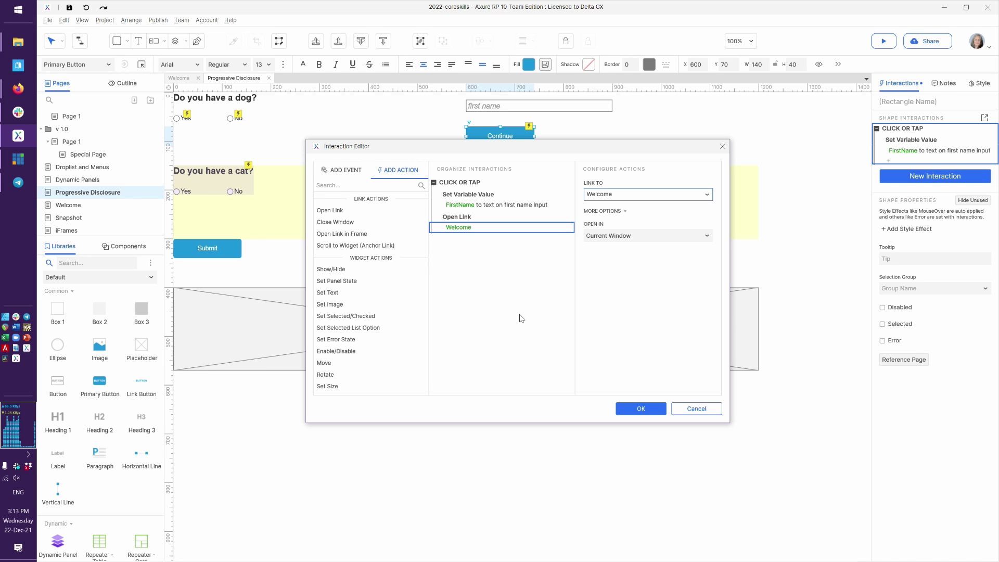
# Step: Try placing the Open Link action before Set Variable Value and compare the order of the two actions
pyautogui.click(455, 217)
pyautogui.moveTo(456, 218); pyautogui.dragTo(450, 189)
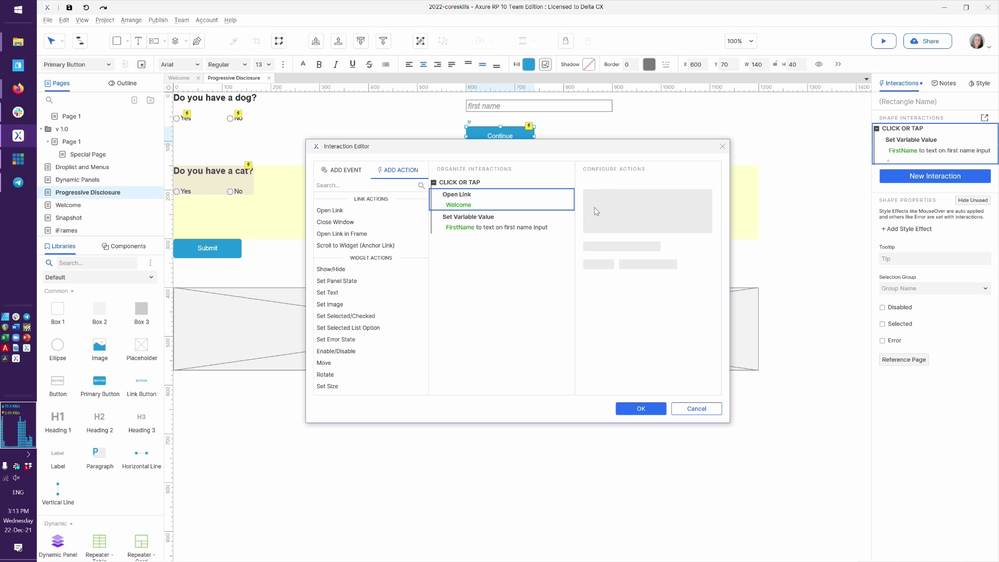
pyautogui.click(485, 221)
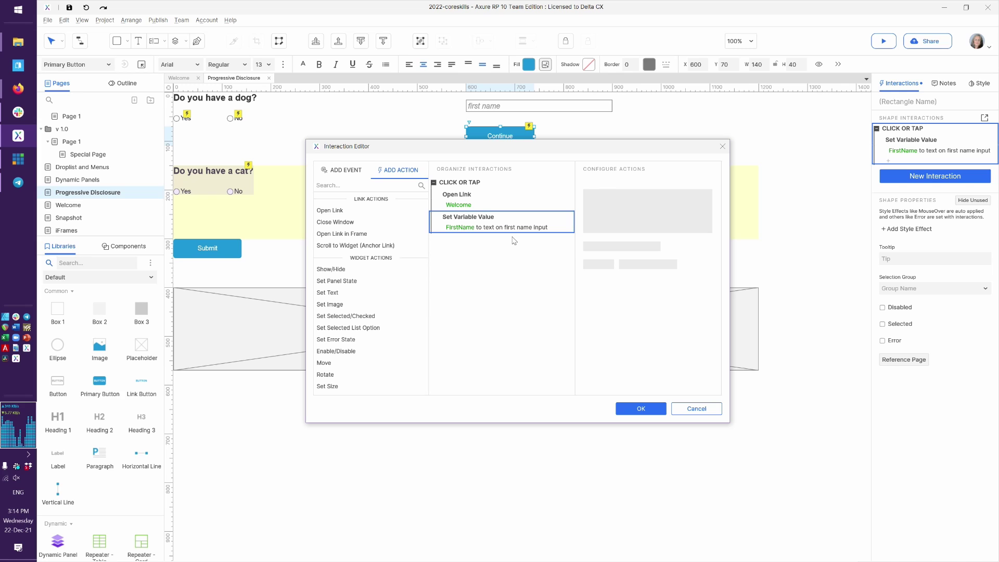
pyautogui.click(481, 205)
pyautogui.click(475, 201)
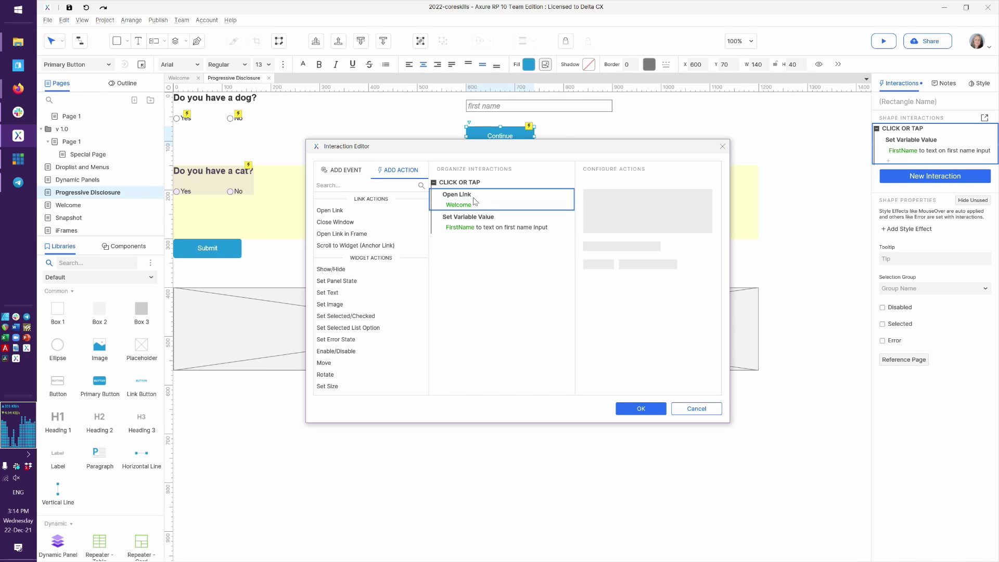
pyautogui.click(494, 223)
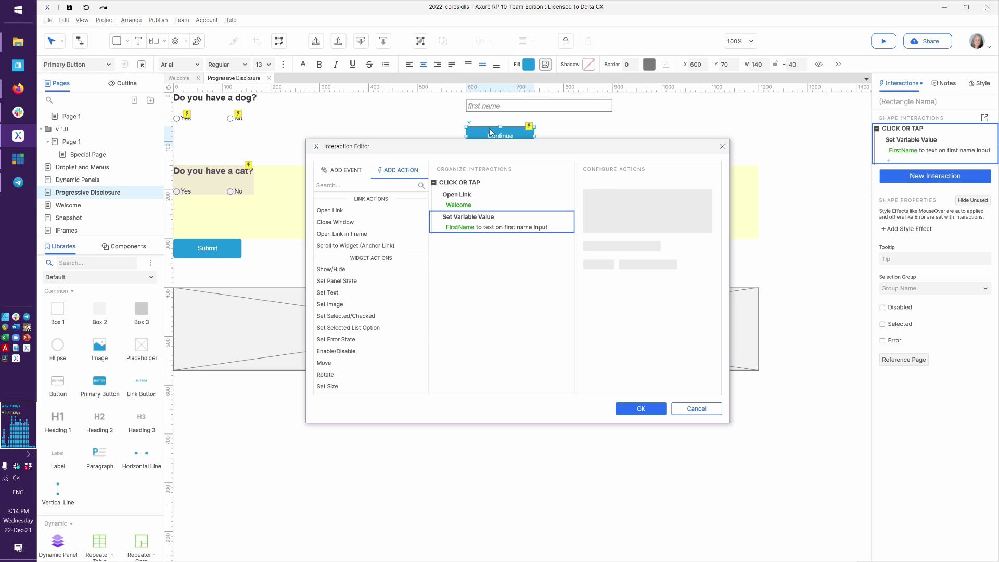
pyautogui.click(489, 200)
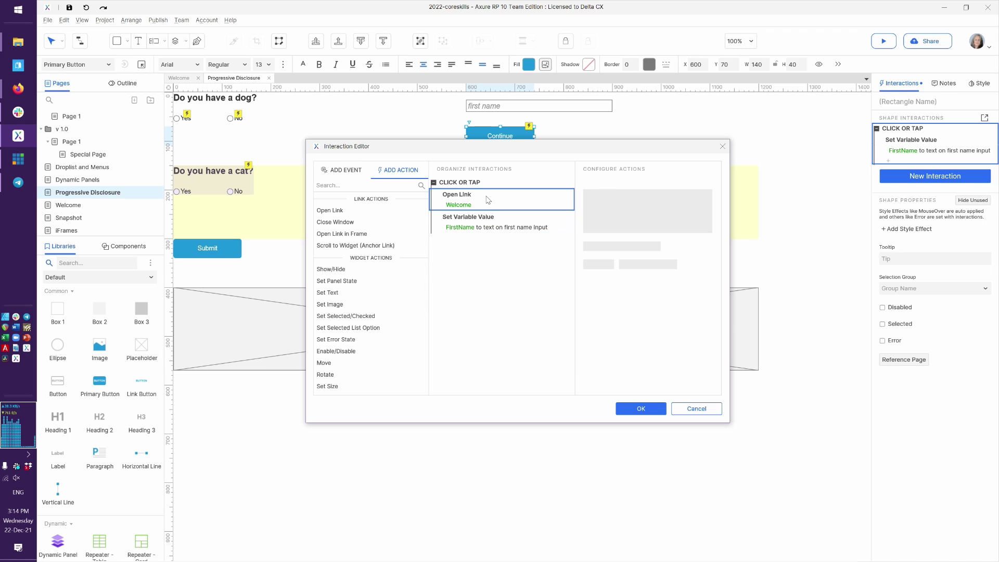
pyautogui.click(501, 224)
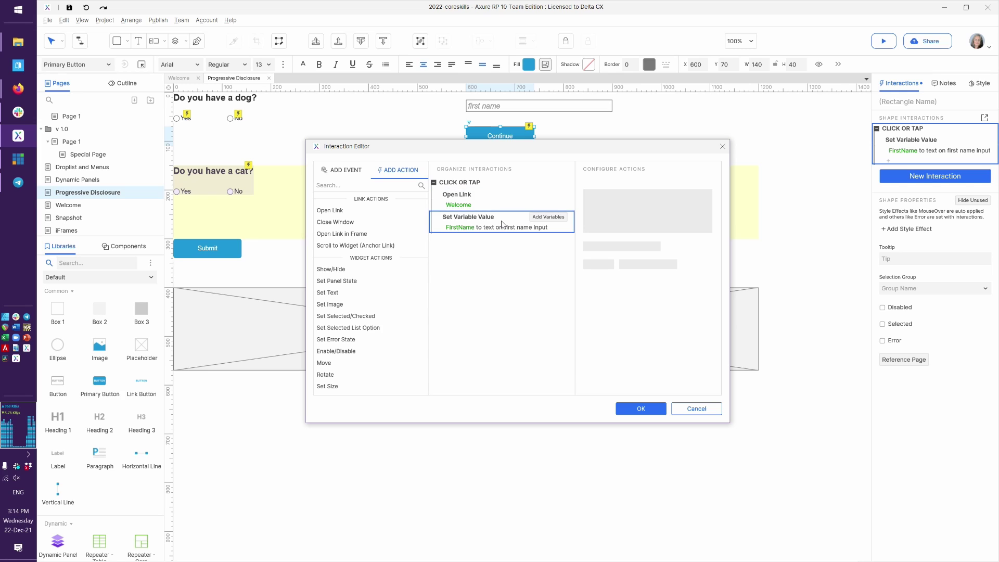
pyautogui.click(479, 203)
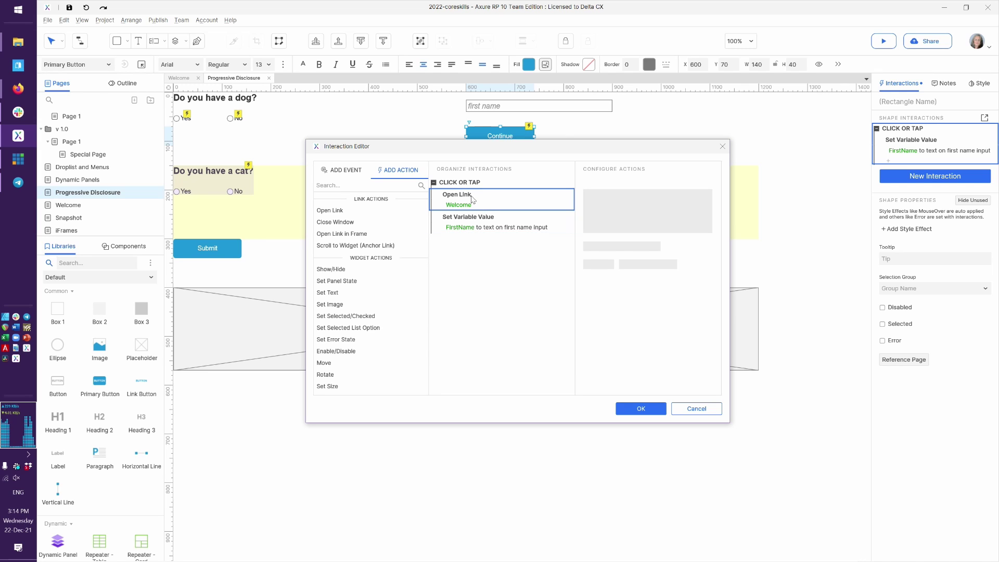
# Step: Move the Open Link action back below Set Variable Value and save the interaction
pyautogui.moveTo(468, 196); pyautogui.dragTo(463, 233)
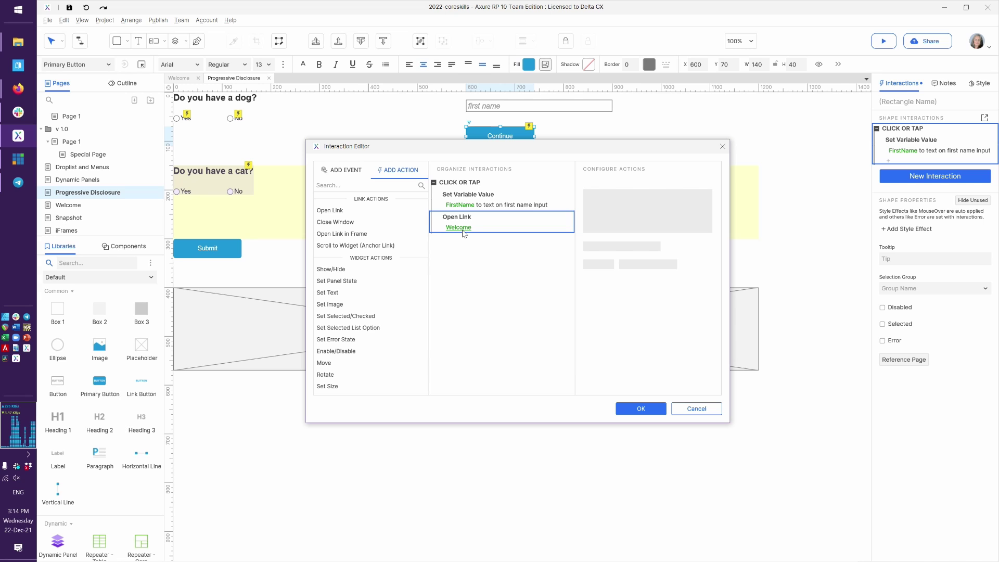
pyautogui.click(639, 408)
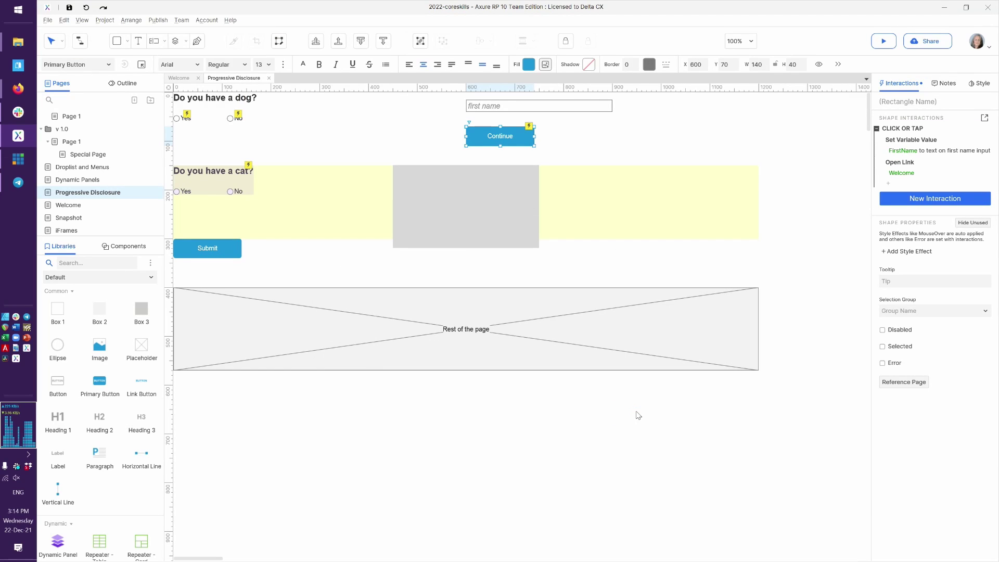
# Step: Switch to the Firefox preview, reload it, test Continue without entering a first name, and go back to the Progressive Disclosure page
pyautogui.hotkey('alt', 'Tab')
pyautogui.press('F5')
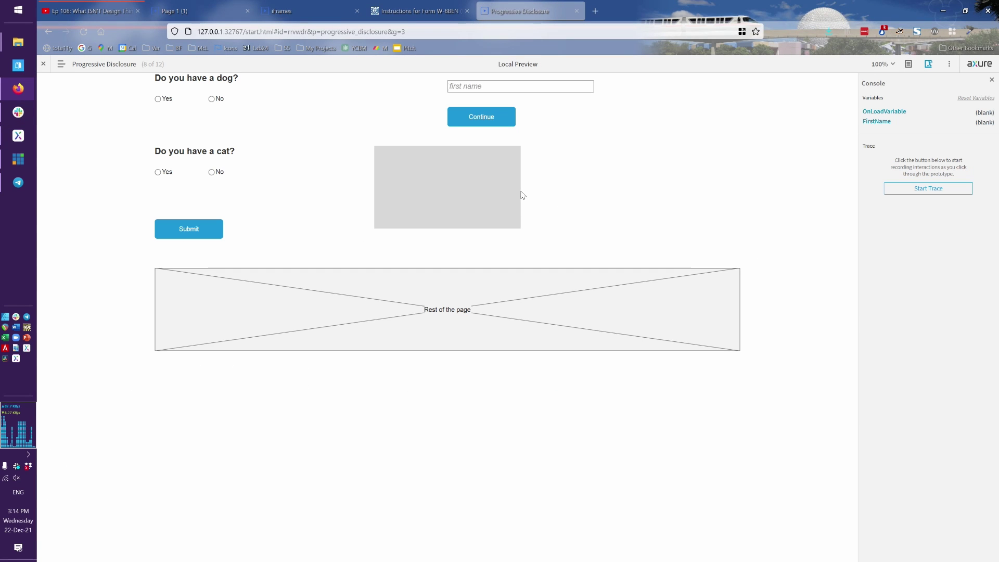
pyautogui.click(491, 118)
pyautogui.hotkey('alt', 'Left')
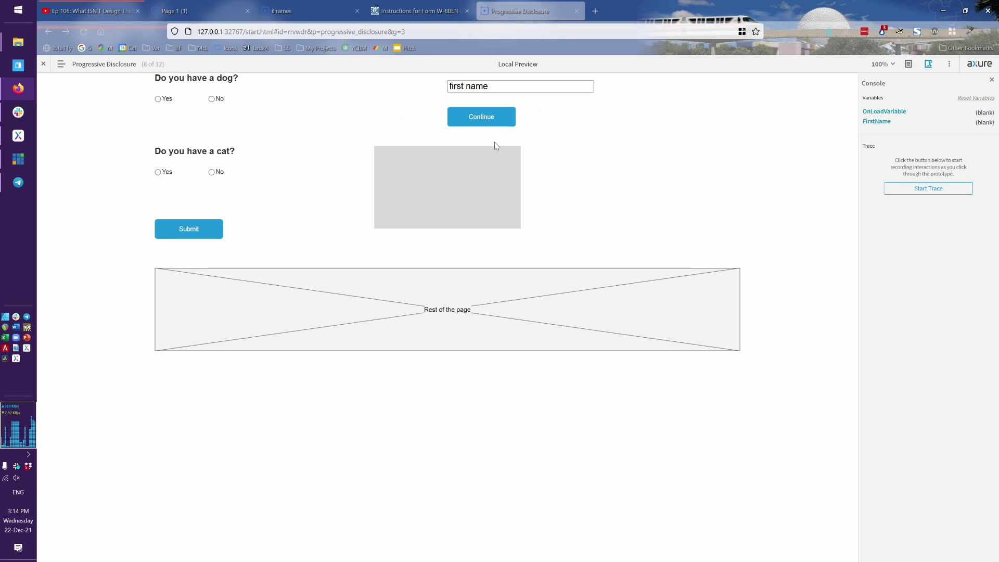
# Step: Replace the first name field's text with a sample first name, continue to the Welcome page and check the FirstName variable in the console
pyautogui.click(502, 84)
pyautogui.hotkey('ctrl', 'shift', 'Left')
pyautogui.hotkey('ctrl', 'shift', 'Left')
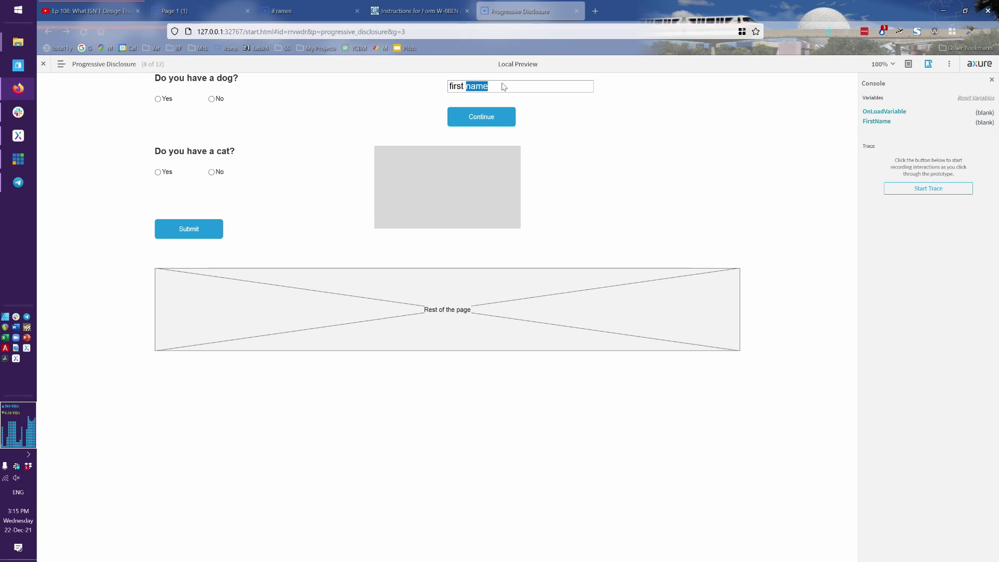
pyautogui.write('Debbie')
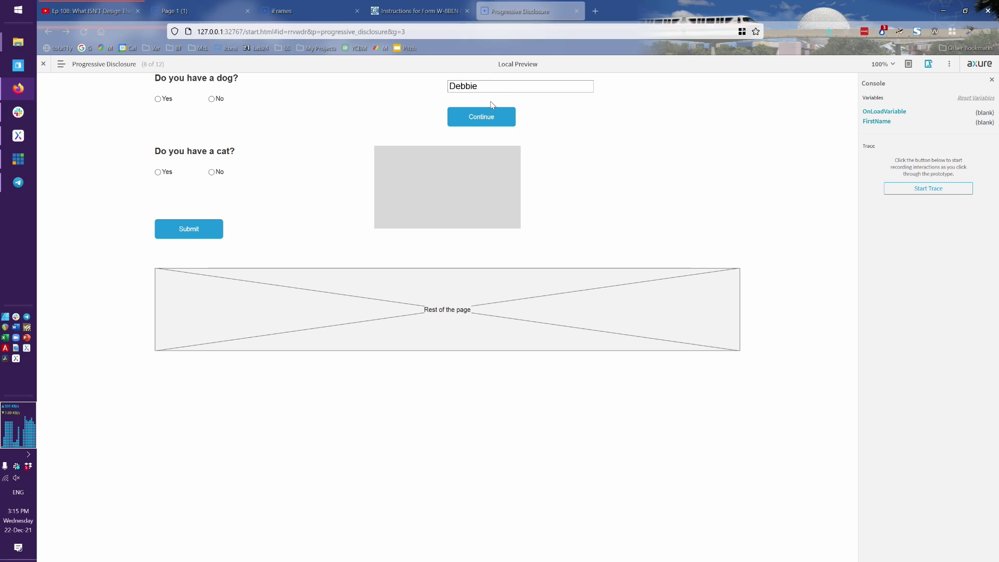
pyautogui.click(482, 116)
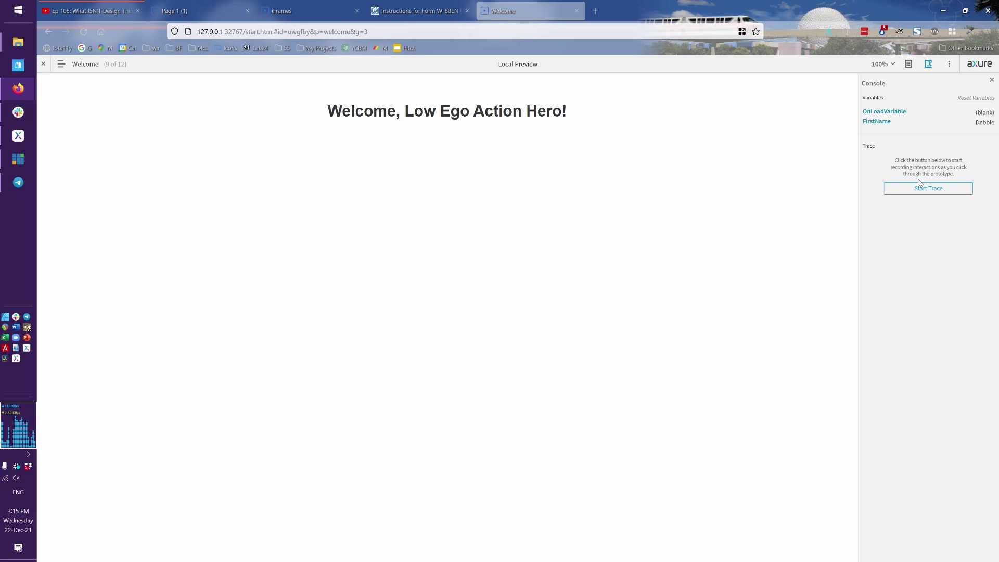
pyautogui.doubleClick(985, 122)
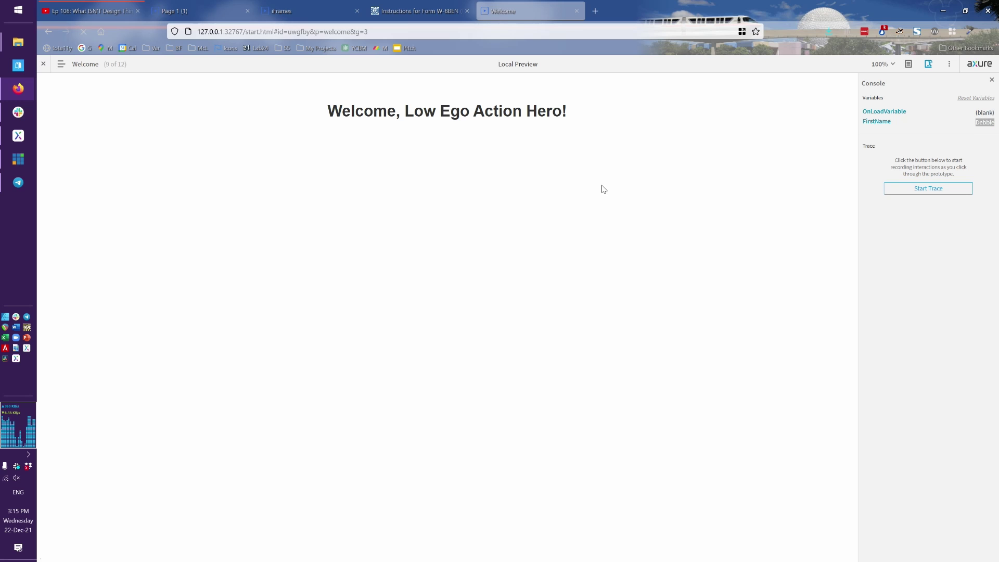
# Step: Go back in the preview, return to Axure RP and open the Welcome page for editing with its heading deselected
pyautogui.hotkey('alt', 'Left')
pyautogui.hotkey('alt', 'Tab')
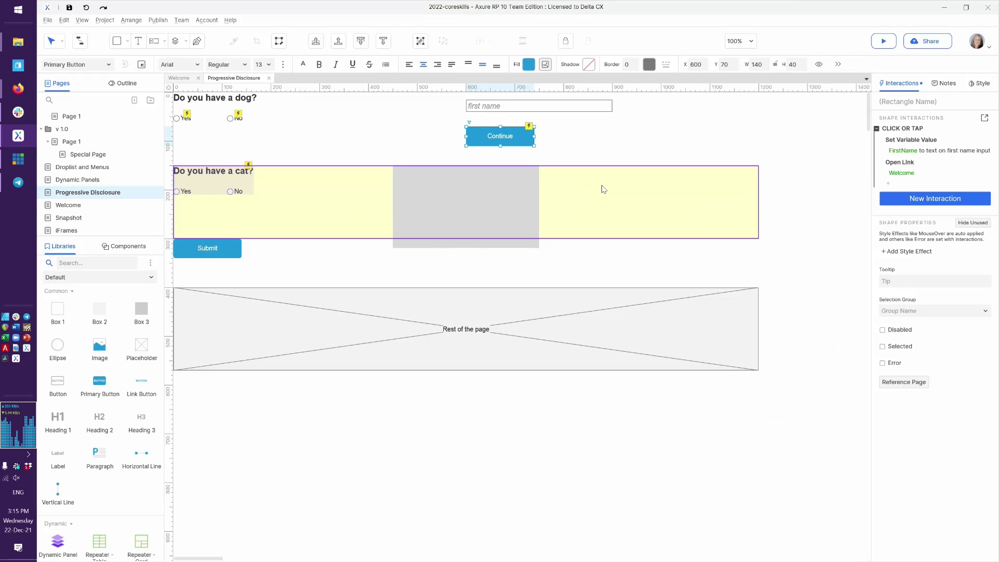
pyautogui.click(578, 147)
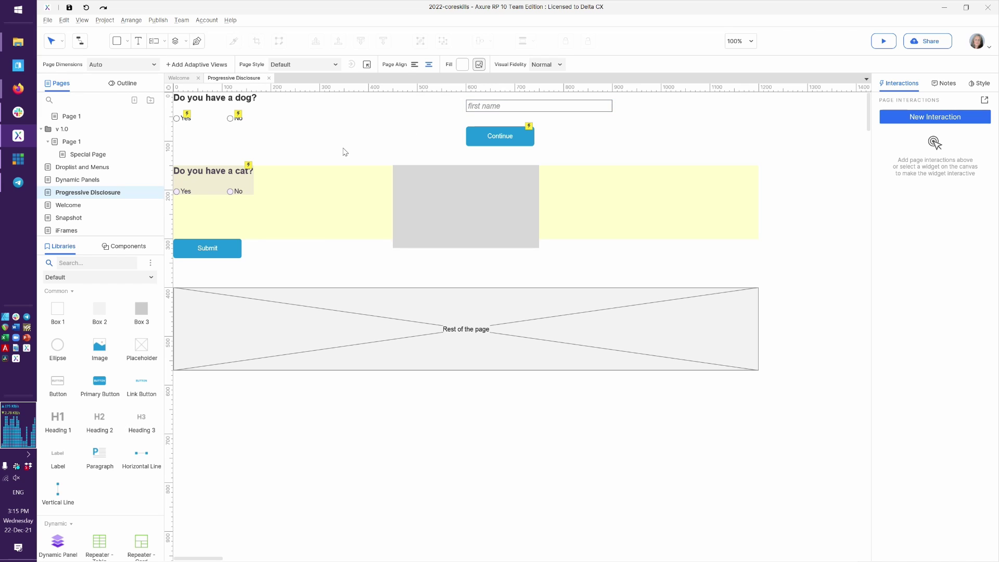
pyautogui.click(178, 78)
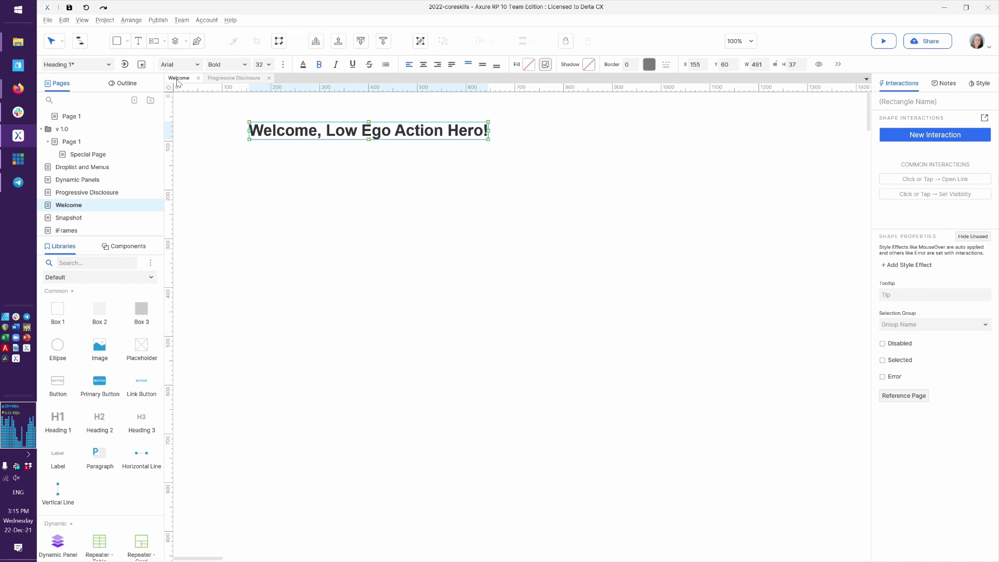
pyautogui.click(447, 238)
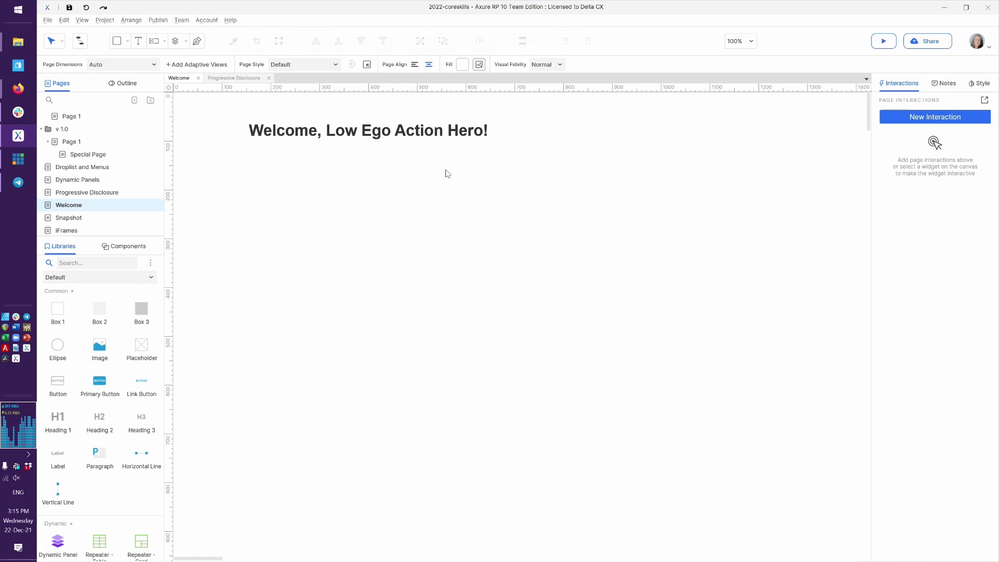
pyautogui.click(405, 133)
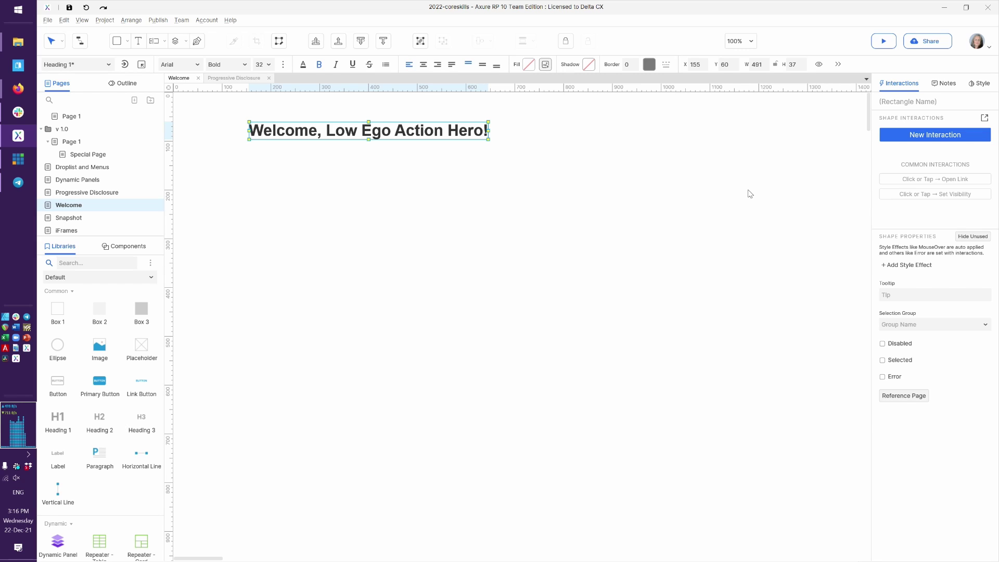
pyautogui.click(749, 194)
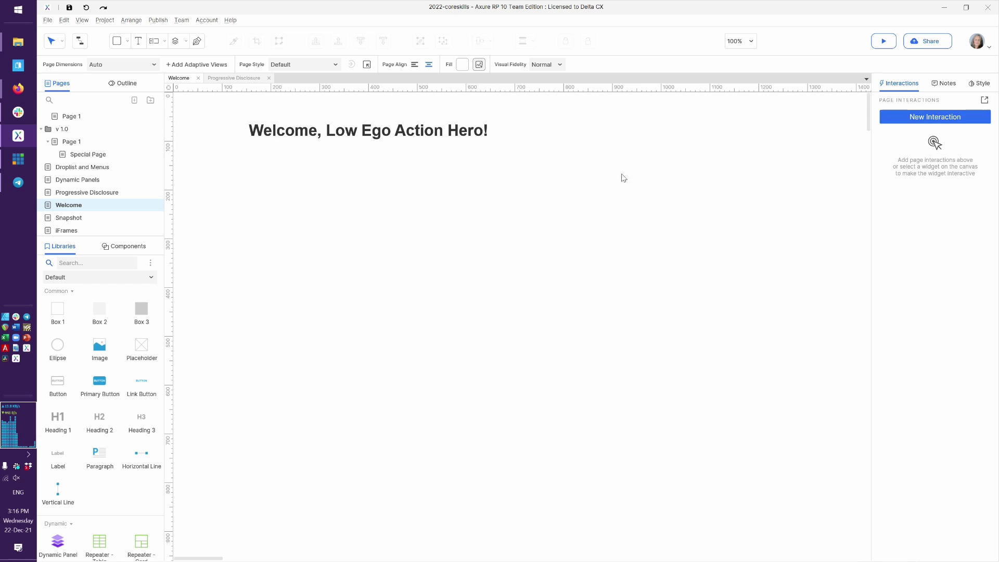
pyautogui.click(449, 139)
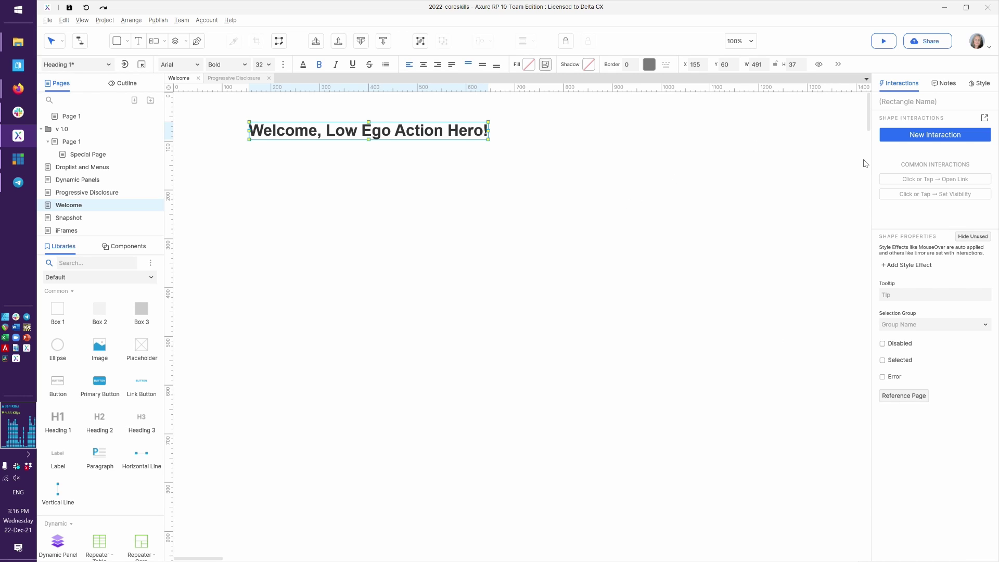
pyautogui.click(606, 145)
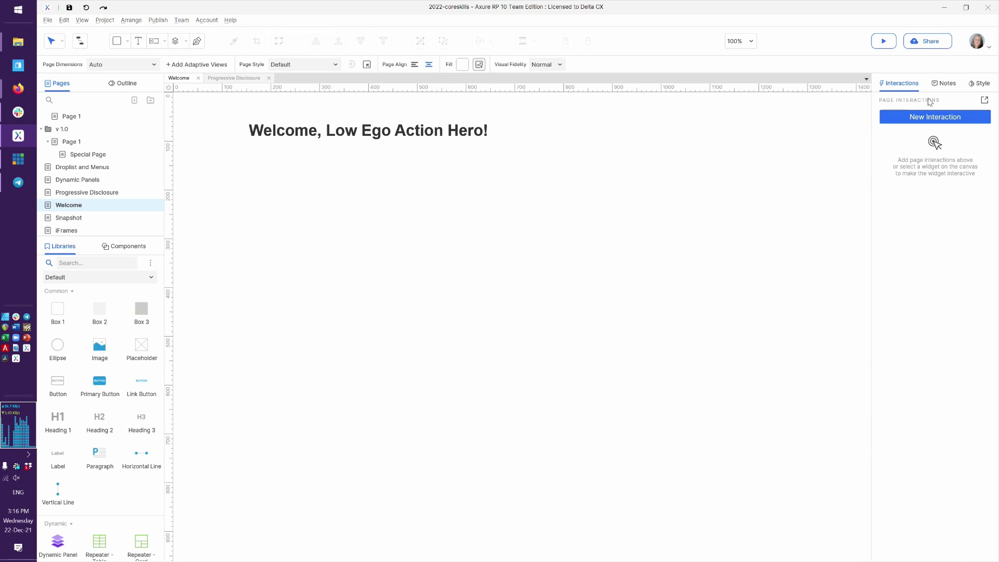
# Step: Add a Page Loaded event to the Welcome page with a Set Text action targeting the "Welcome, Low Ego Action Hero!" heading
pyautogui.click(927, 115)
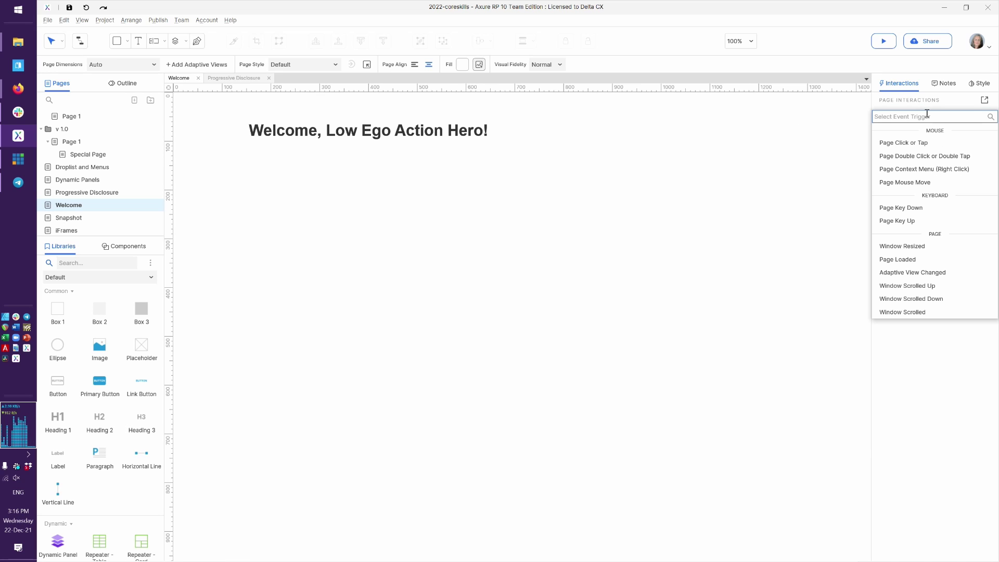
pyautogui.click(984, 100)
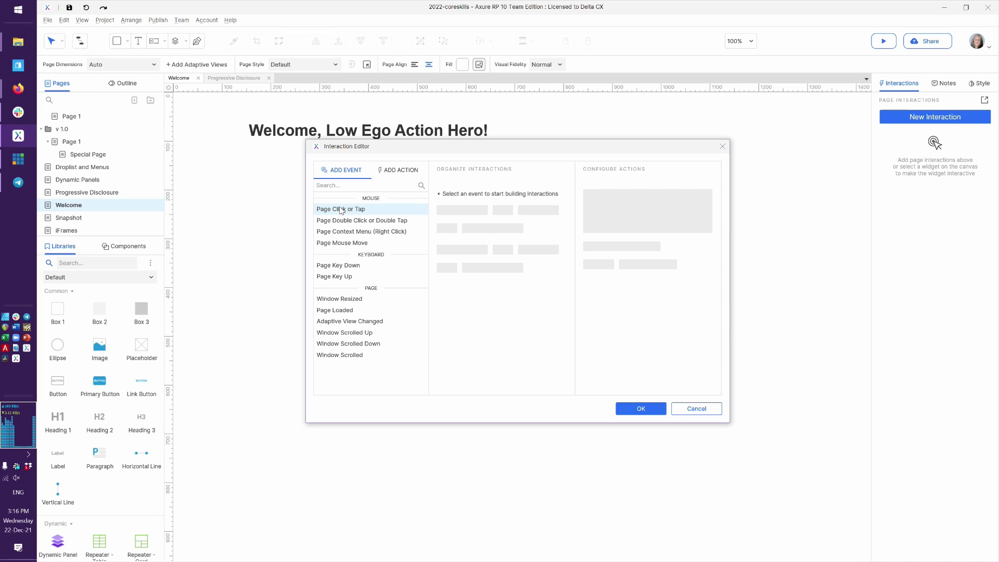
pyautogui.click(343, 311)
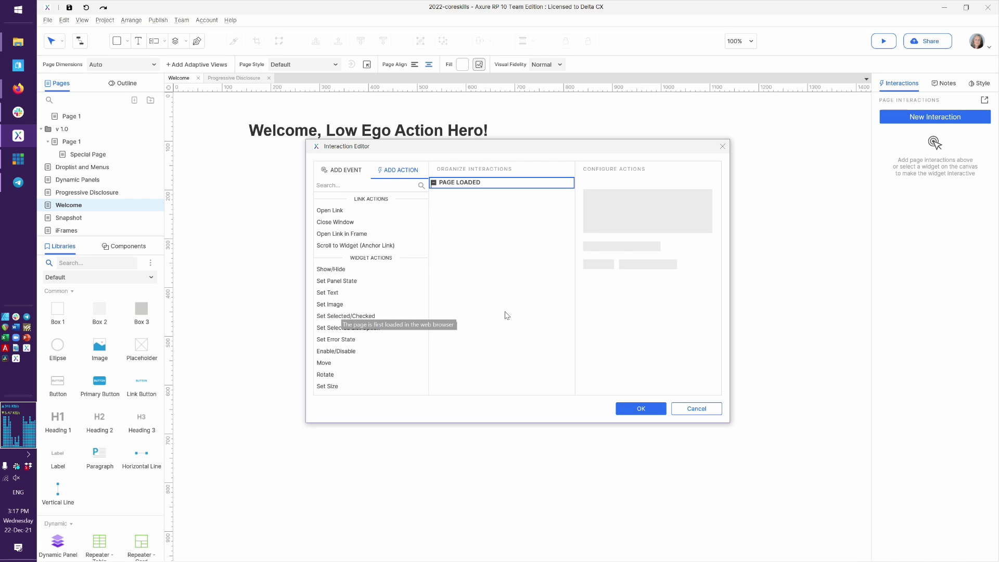
pyautogui.click(323, 293)
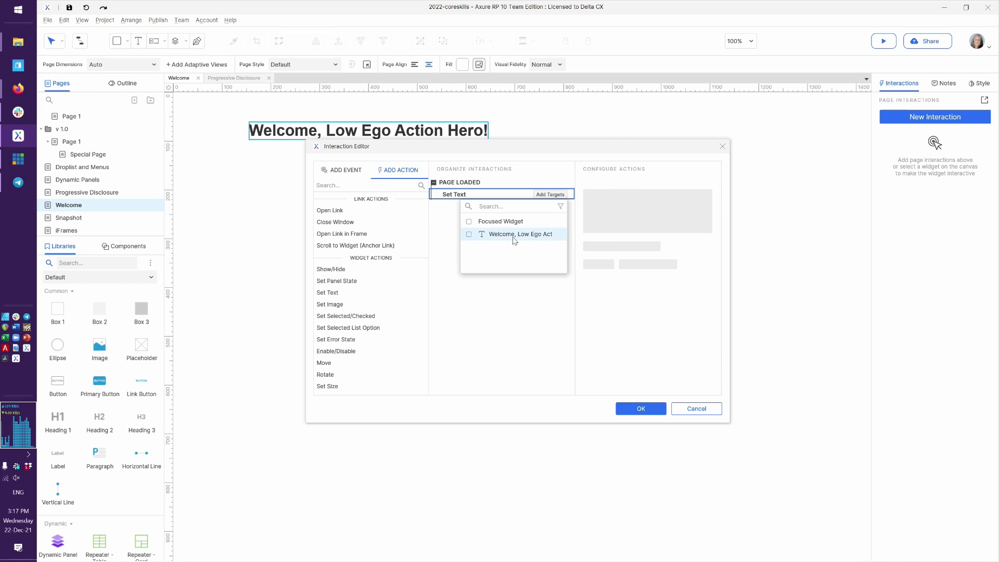
pyautogui.click(518, 235)
pyautogui.click(626, 281)
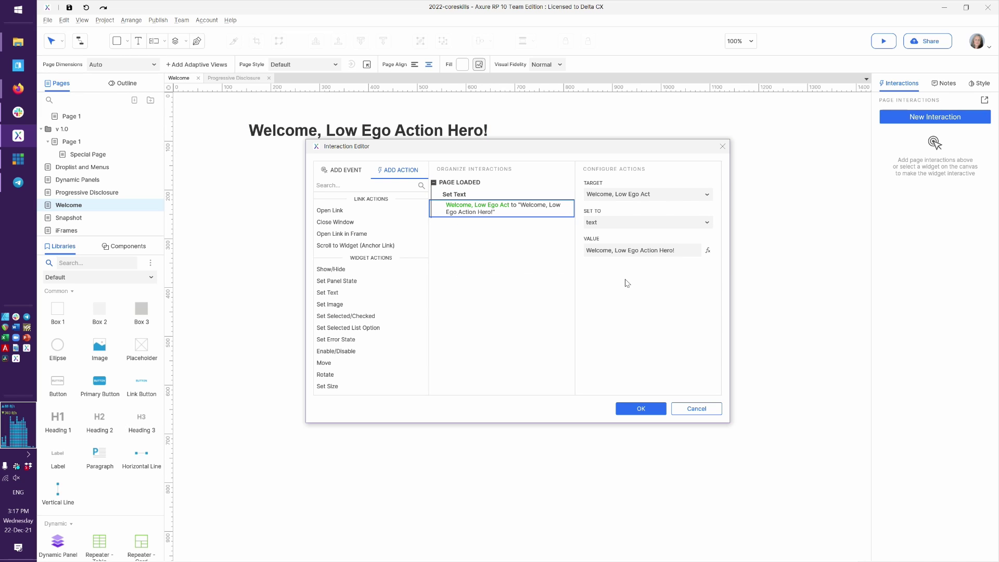
# Step: Set the heading's text value to "Welcome, [[FirstName]]!" using the FirstName global variable, and save the page interaction
pyautogui.moveTo(673, 252); pyautogui.dragTo(618, 251)
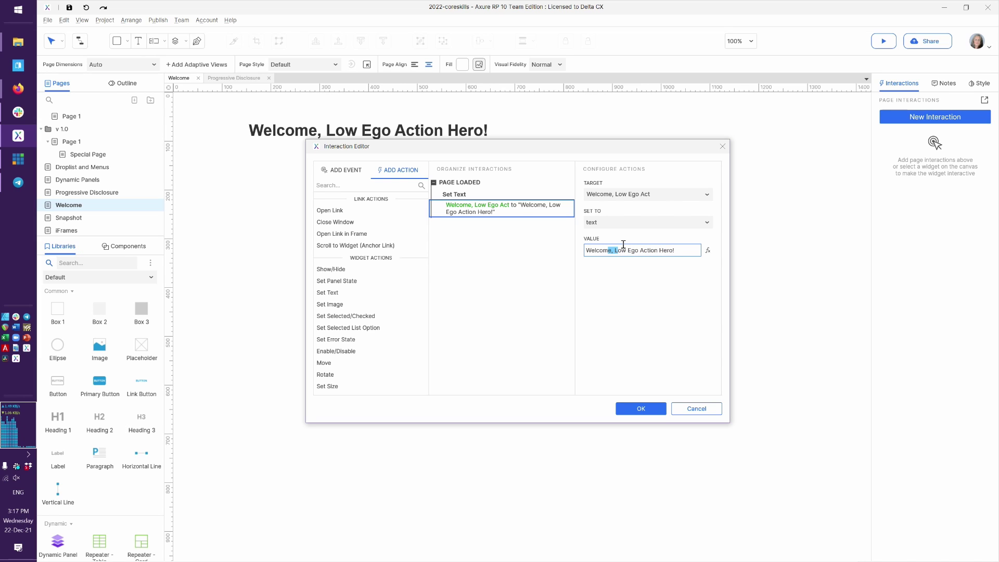
pyautogui.click(622, 249)
pyautogui.click(709, 251)
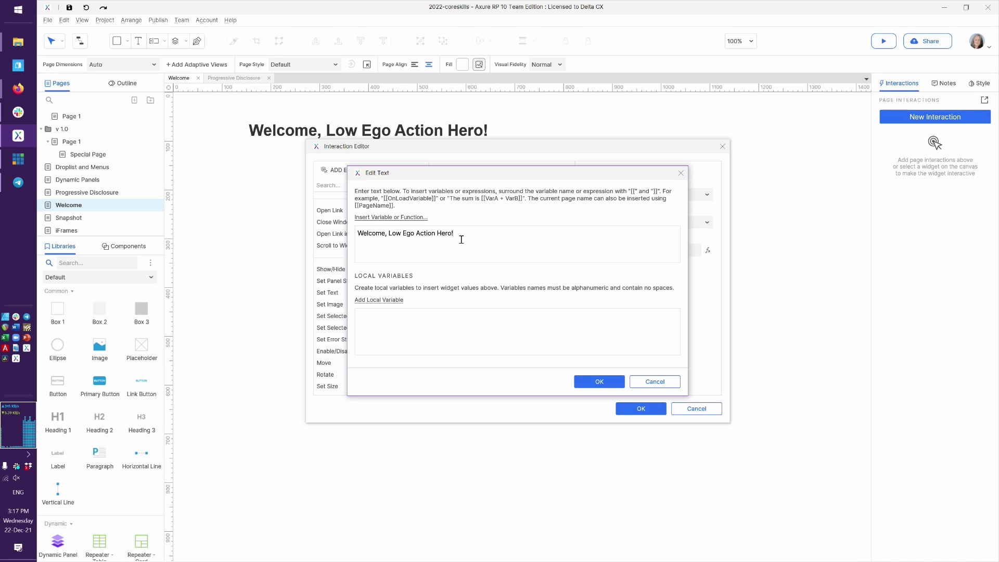
pyautogui.hotkey('ctrl', 'shift', 'Left')
pyautogui.hotkey('ctrl', 'shift', 'Left')
pyautogui.hotkey('ctrl', 'shift', 'Left')
pyautogui.hotkey('ctrl', 'shift', 'Left')
pyautogui.press('BackSpace')
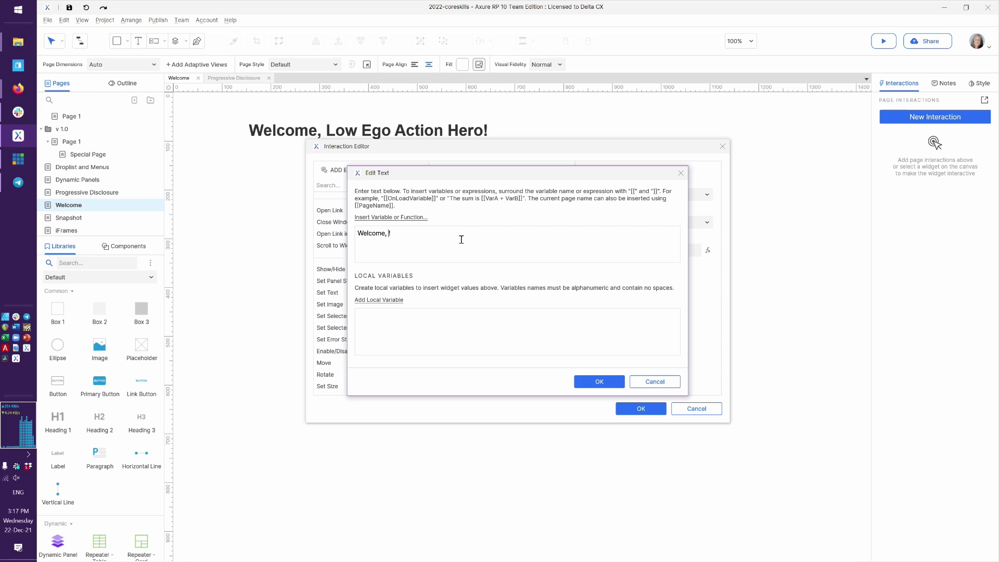
pyautogui.click(389, 218)
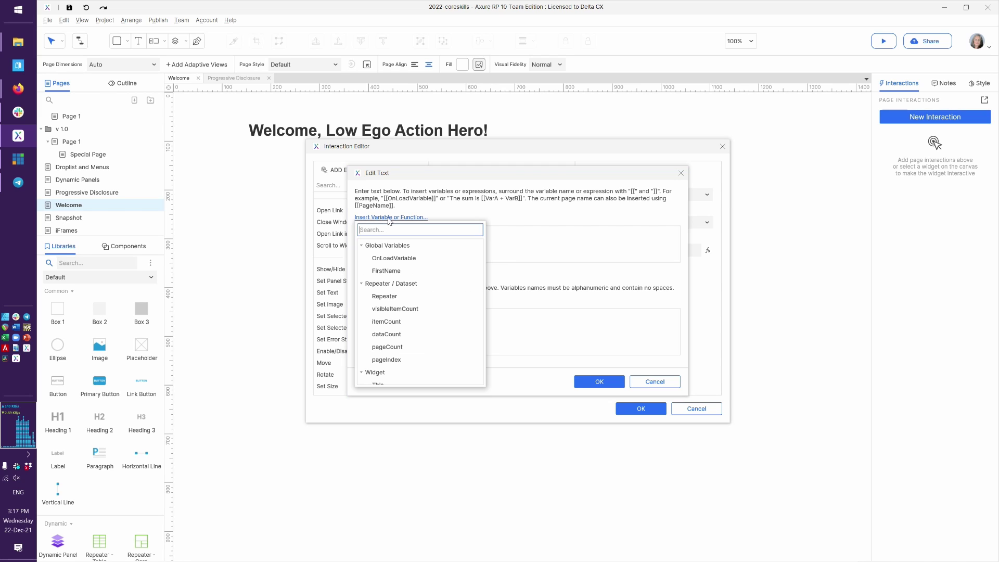
pyautogui.click(388, 271)
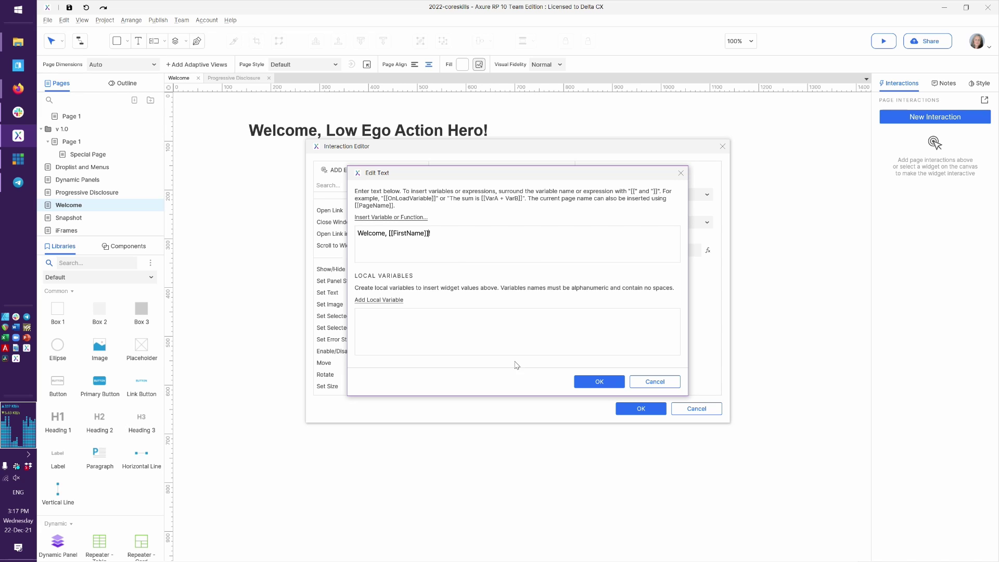
pyautogui.click(598, 381)
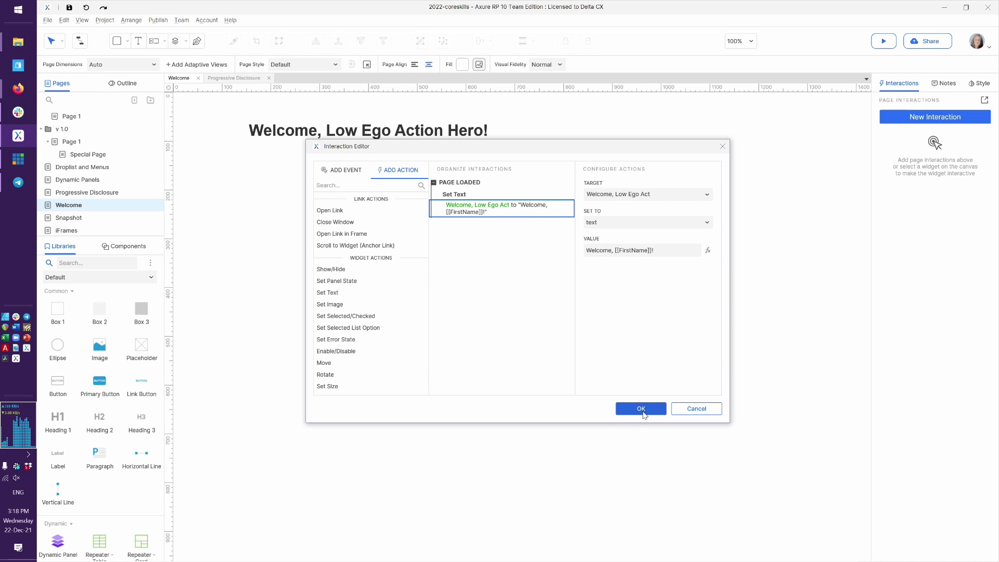
pyautogui.click(642, 413)
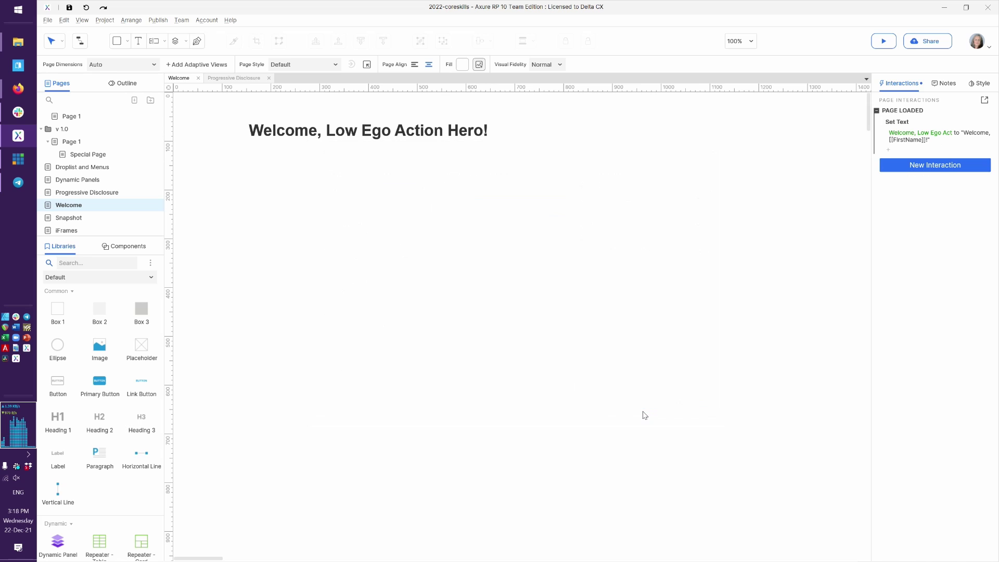
# Step: Reload the Progressive Disclosure preview in Firefox, check the FirstName variable, enter a sample first name and continue to the Welcome page
pyautogui.hotkey('alt', 'Tab')
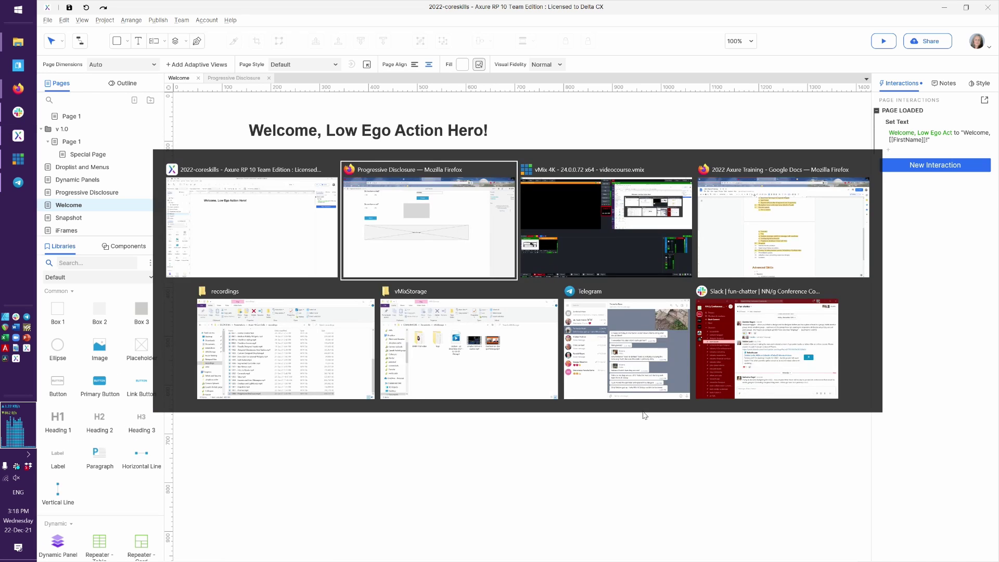
pyautogui.press('F5')
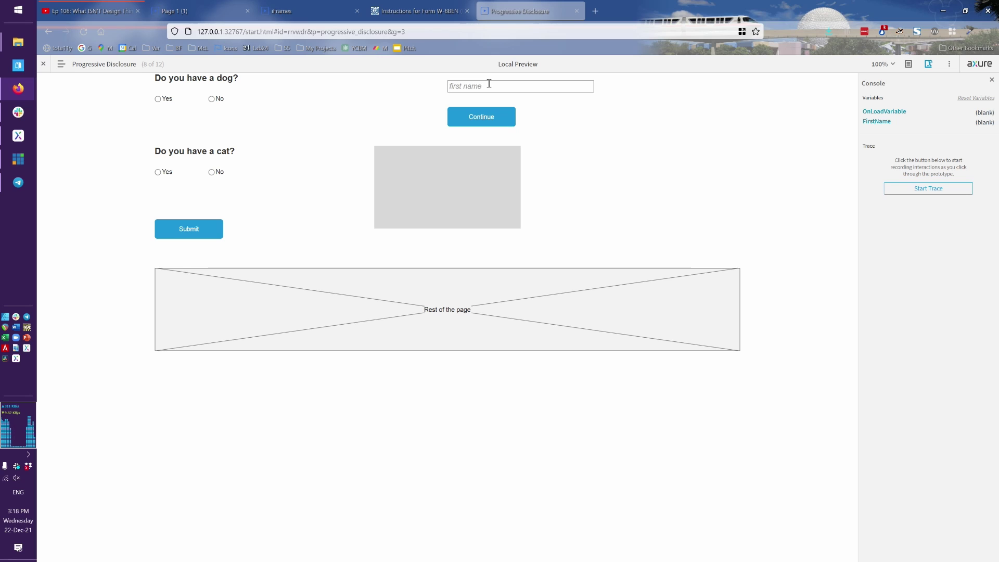
pyautogui.doubleClick(981, 120)
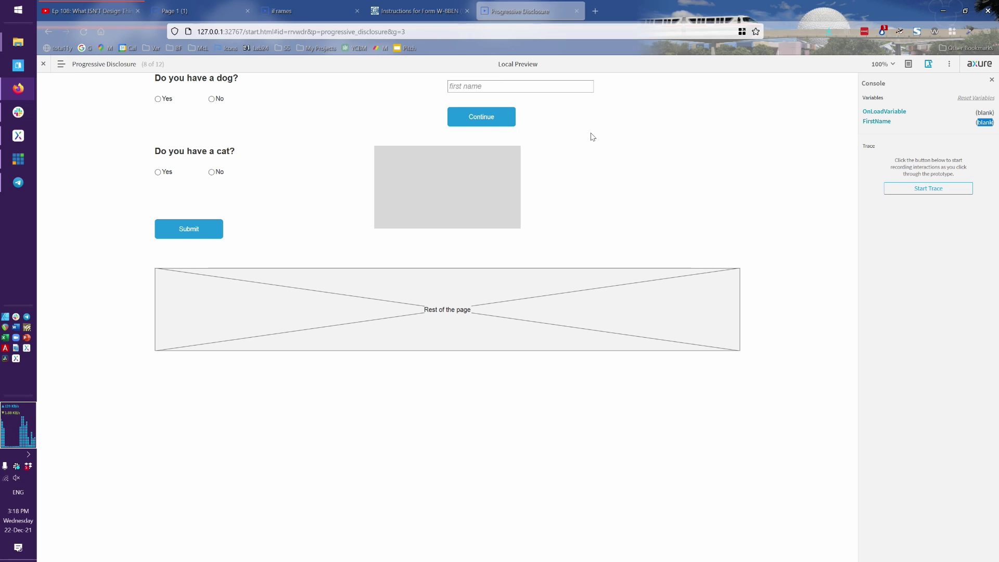
pyautogui.click(493, 82)
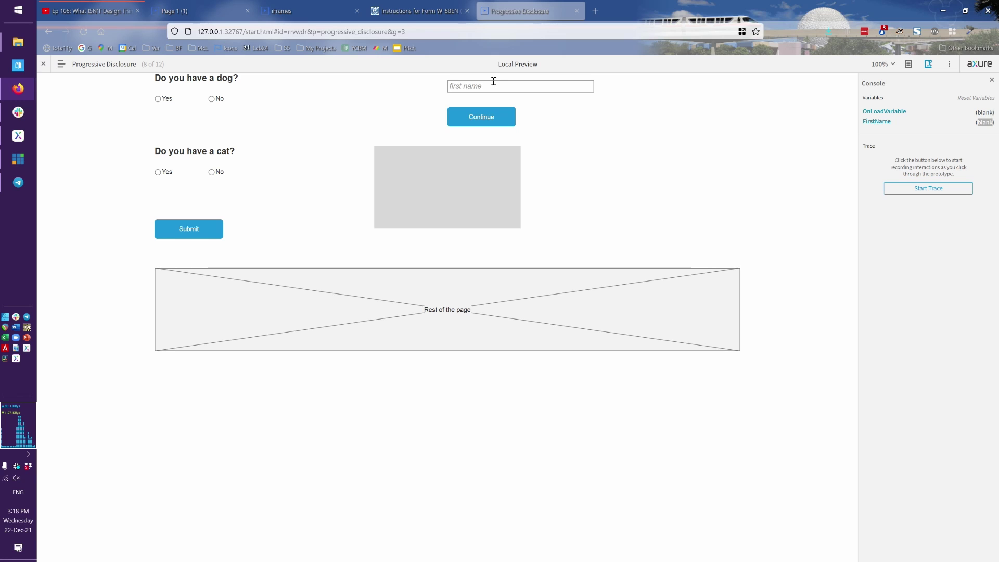
pyautogui.write('Debbie')
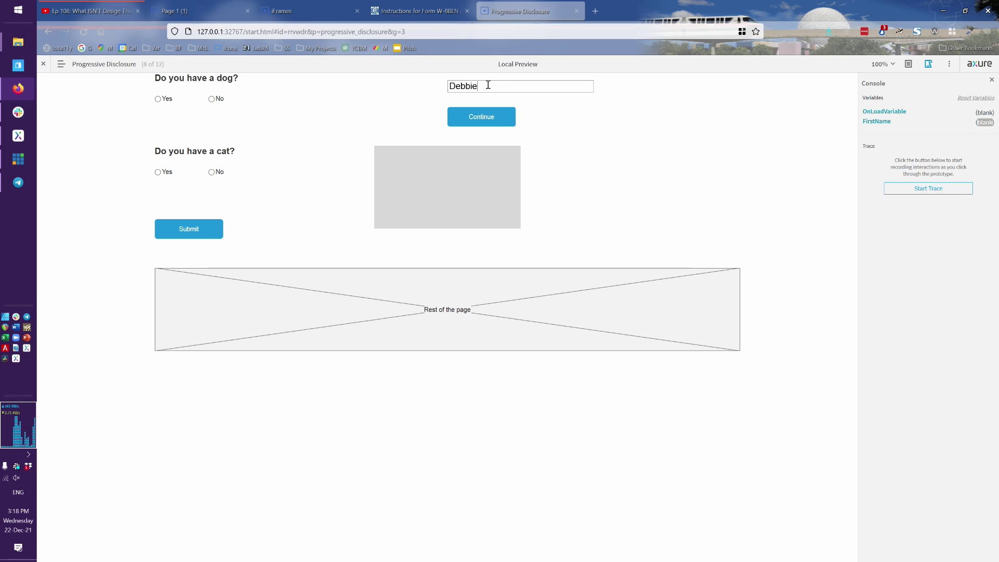
pyautogui.click(478, 119)
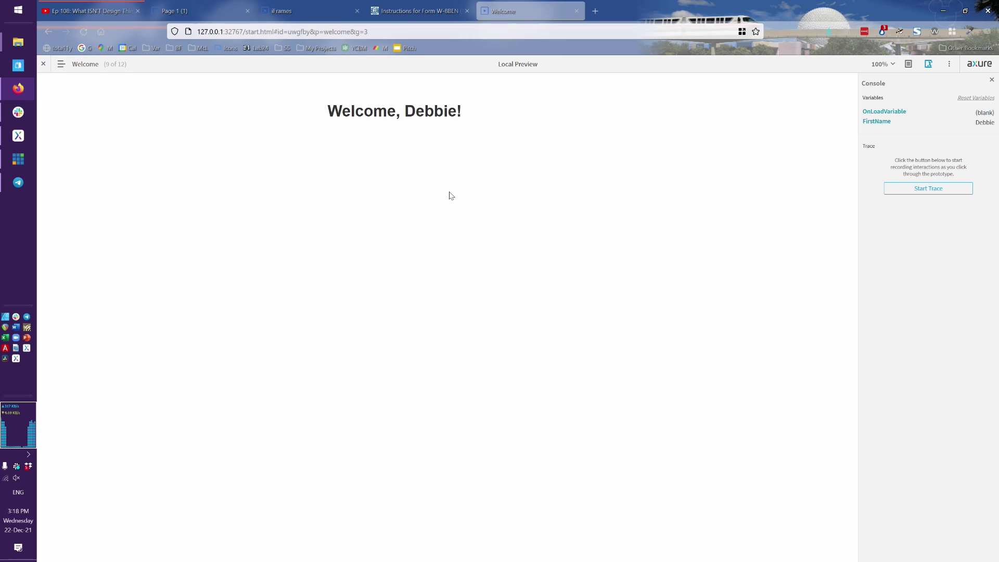
# Step: Reload the Welcome page preview to check it without a stored name, and reopen the Progressive Disclosure page from the page list
pyautogui.press('F5')
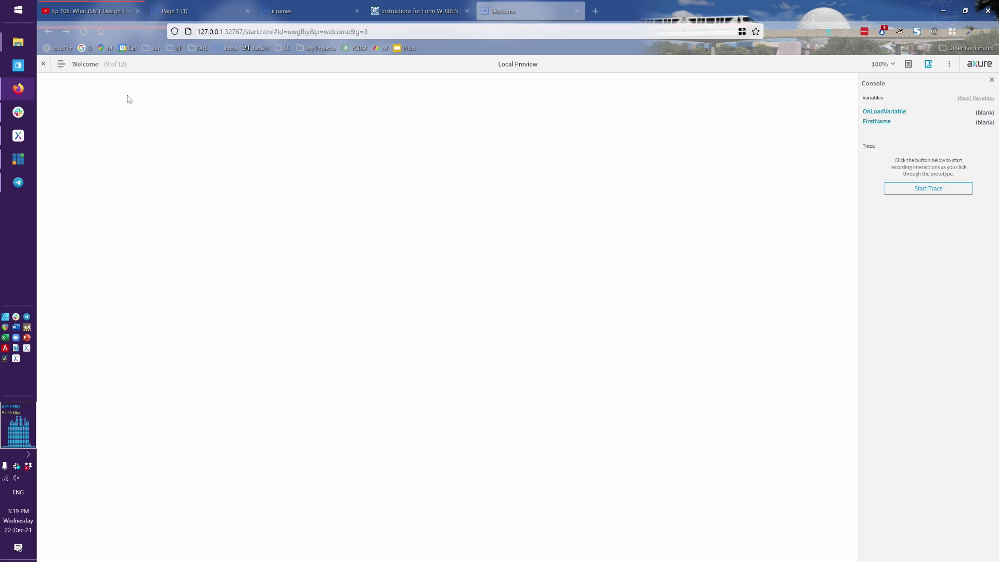
pyautogui.click(74, 73)
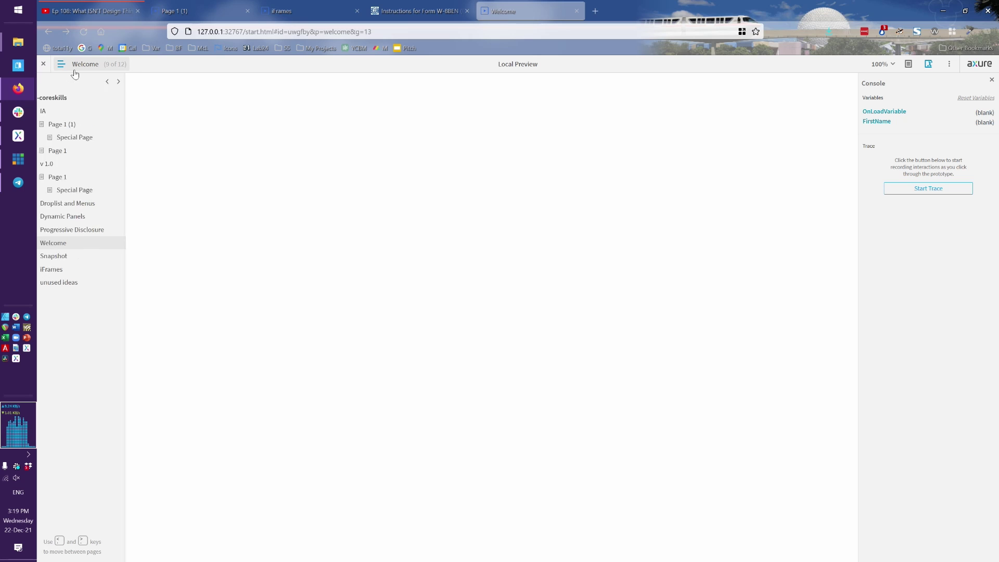
pyautogui.click(83, 231)
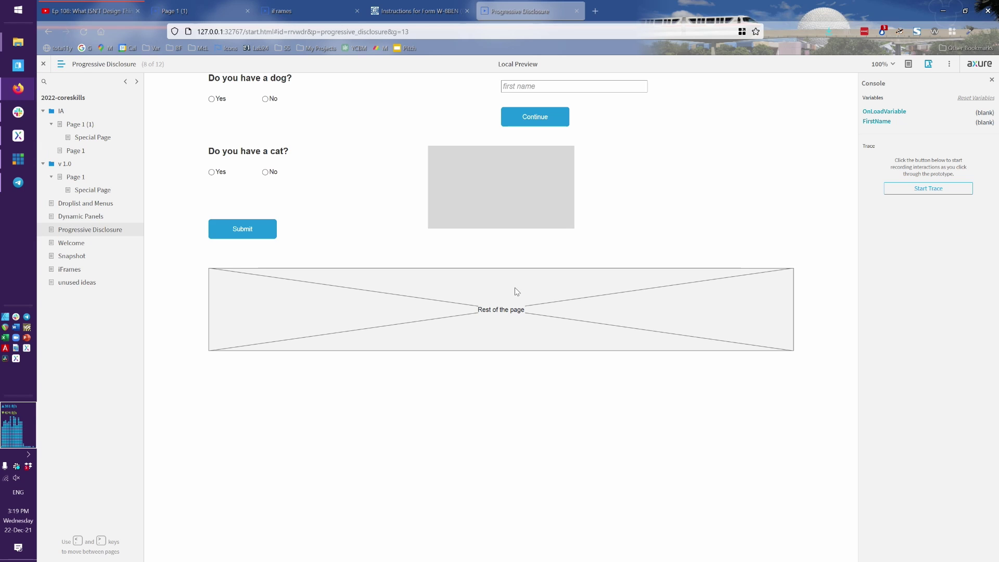
# Step: Switch to Axure RP and add a case named "if first name isn't blank" to the Welcome page's Page Loaded event
pyautogui.hotkey('alt', 'Tab')
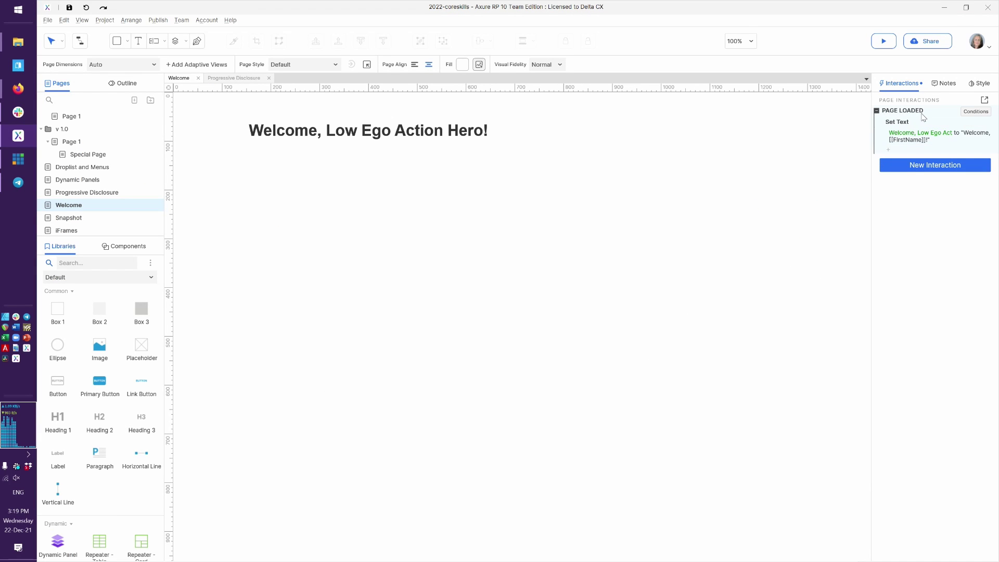
pyautogui.doubleClick(922, 116)
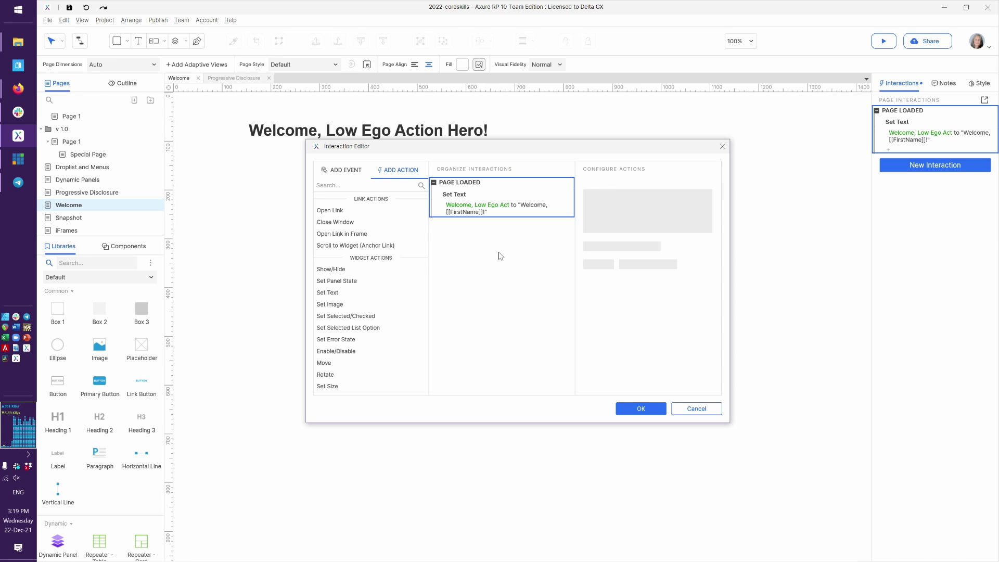
pyautogui.moveTo(546, 187)
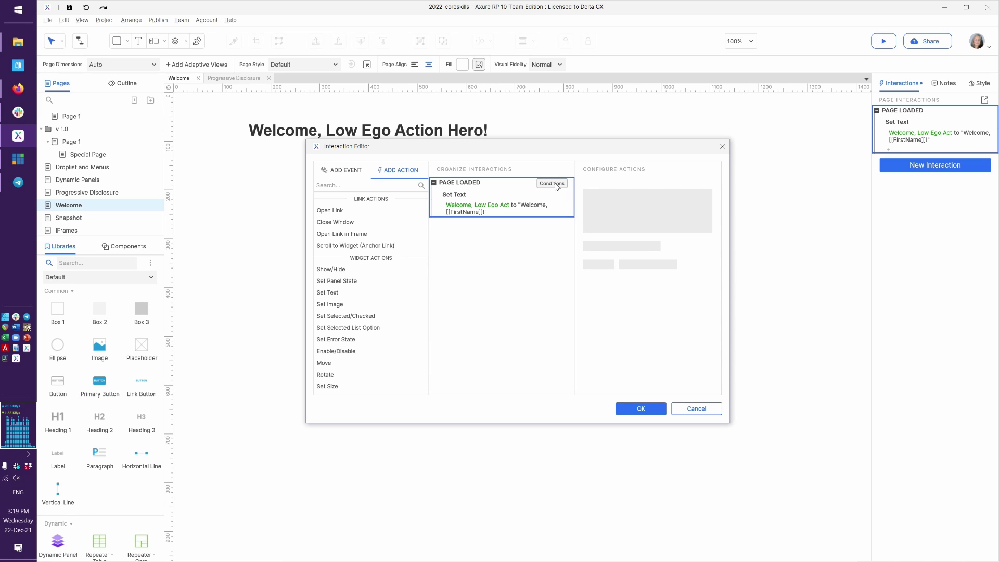
pyautogui.click(556, 185)
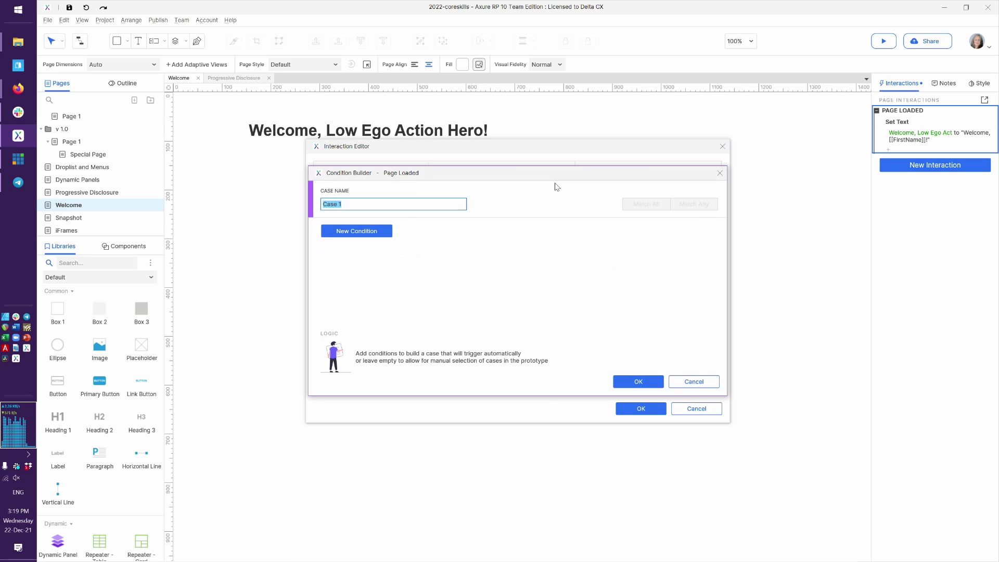
pyautogui.write("if name isn't blank")
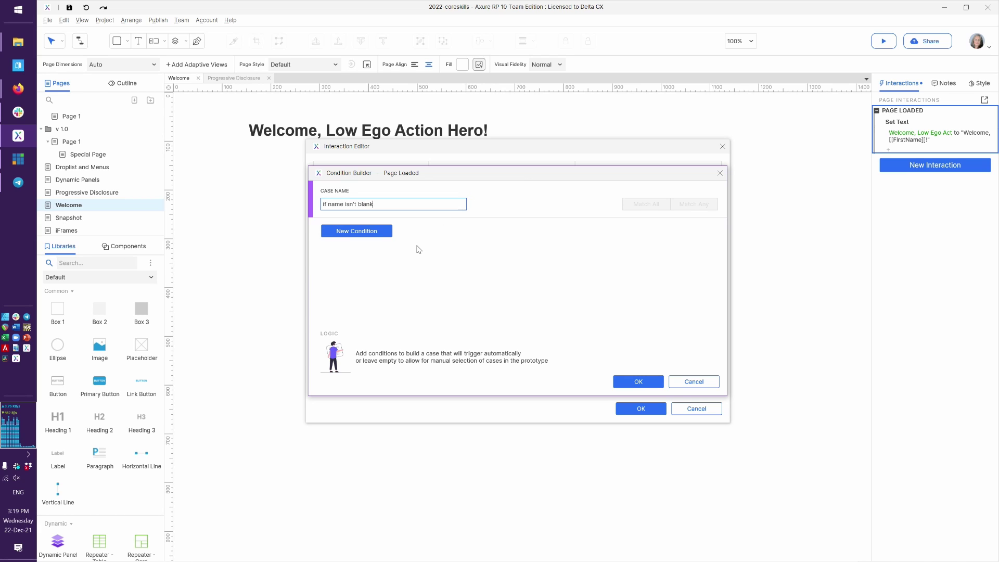
pyautogui.hotkey('ctrl', 'Left')
pyautogui.hotkey('ctrl', 'Left')
pyautogui.write('first')
# Step: Add a condition to the case that tests the value of the FirstName variable
pyautogui.click(367, 231)
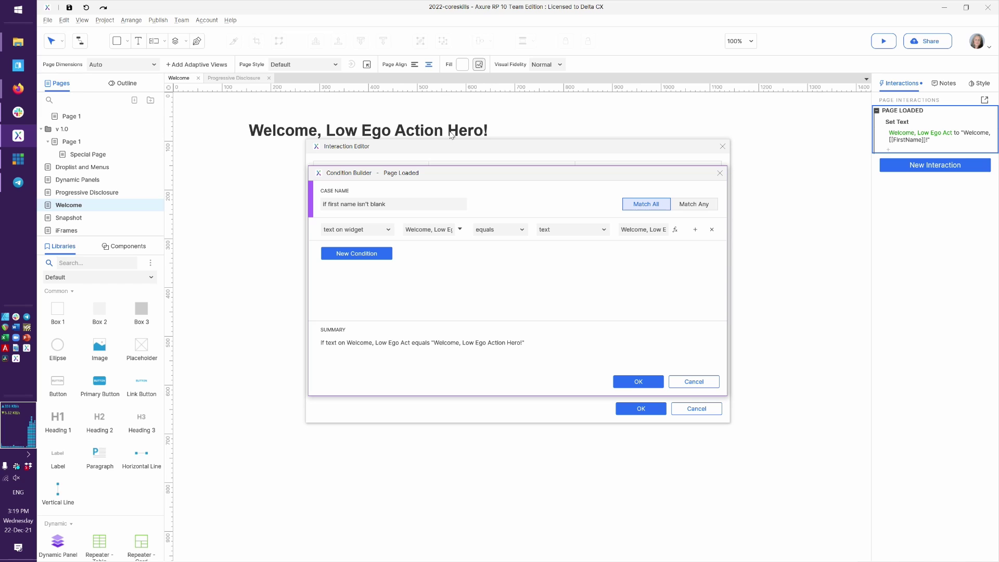
pyautogui.click(385, 232)
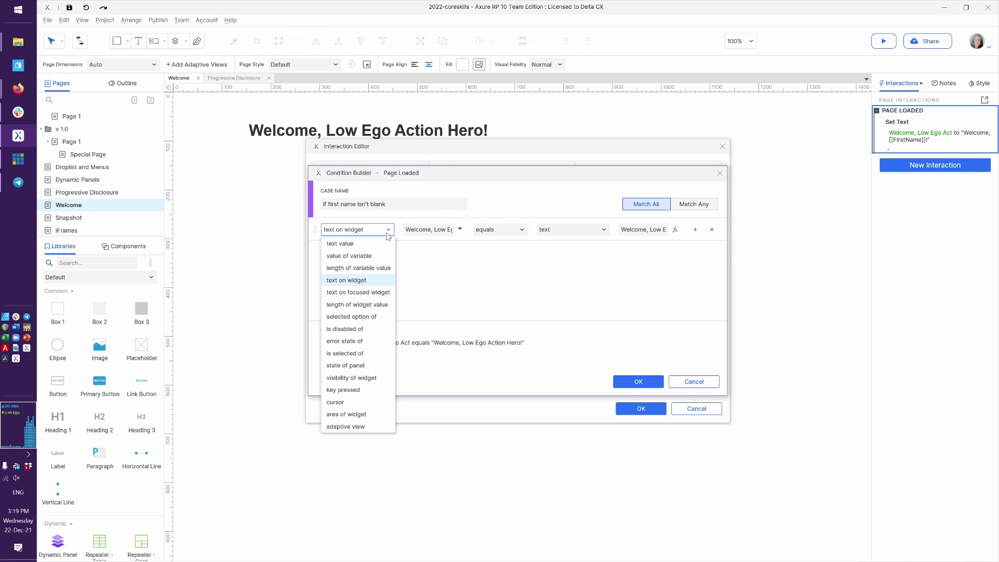
pyautogui.click(368, 257)
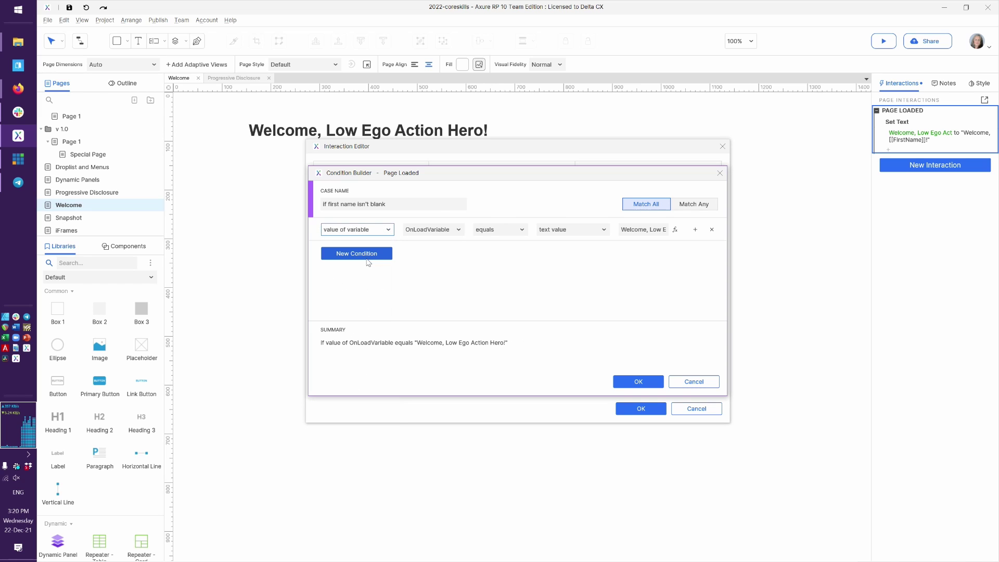
pyautogui.click(445, 232)
pyautogui.click(438, 257)
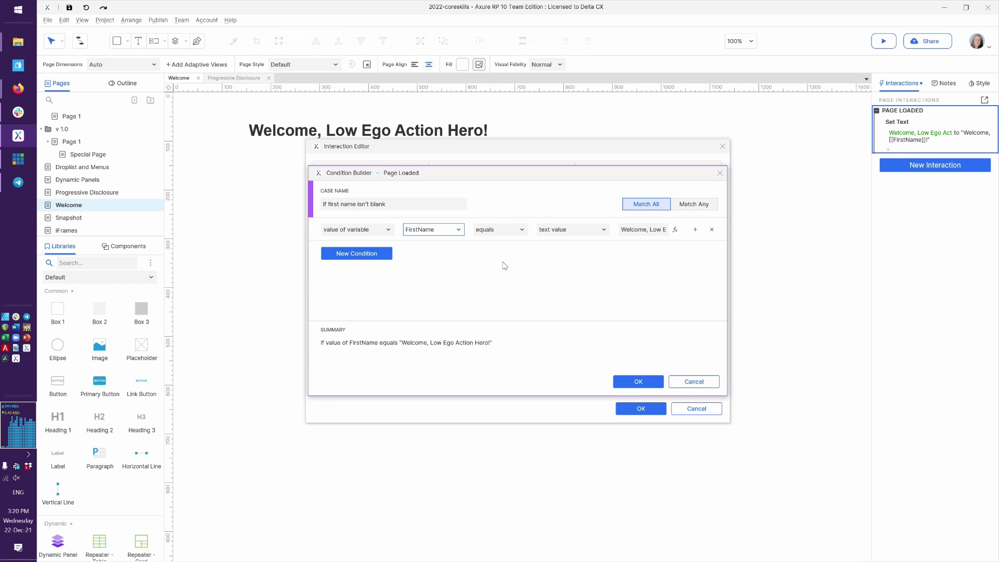
# Step: Set the condition to "does not equal" with an empty text value, and save the case and the page interaction
pyautogui.click(521, 234)
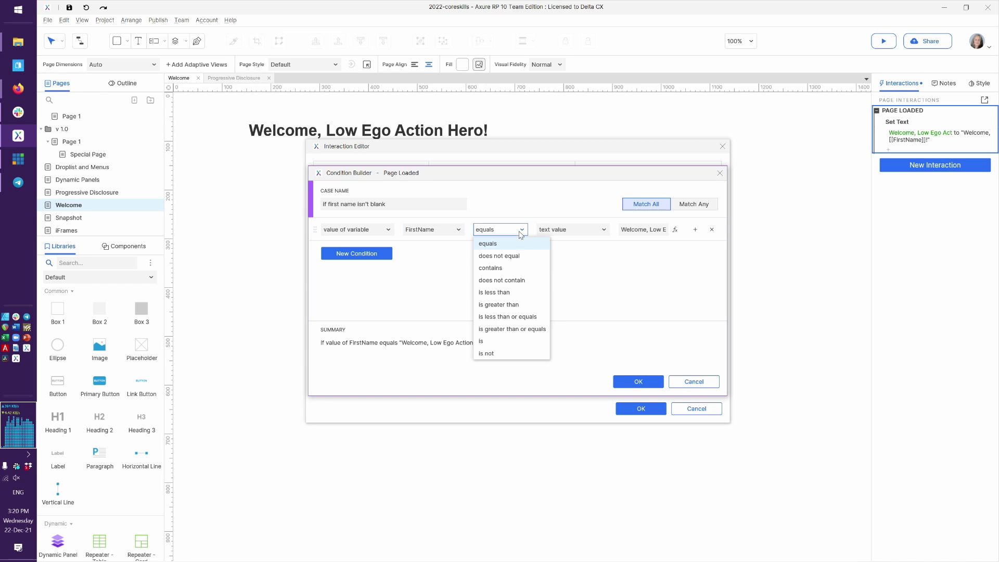
pyautogui.click(511, 256)
pyautogui.click(648, 233)
pyautogui.hotkey('ctrl', 'a')
pyautogui.press('BackSpace')
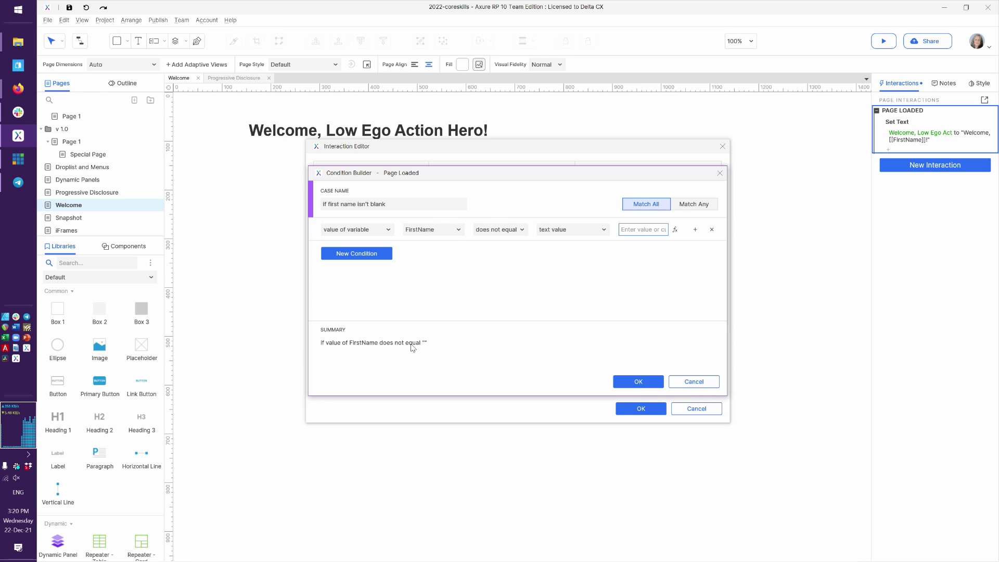
pyautogui.click(639, 382)
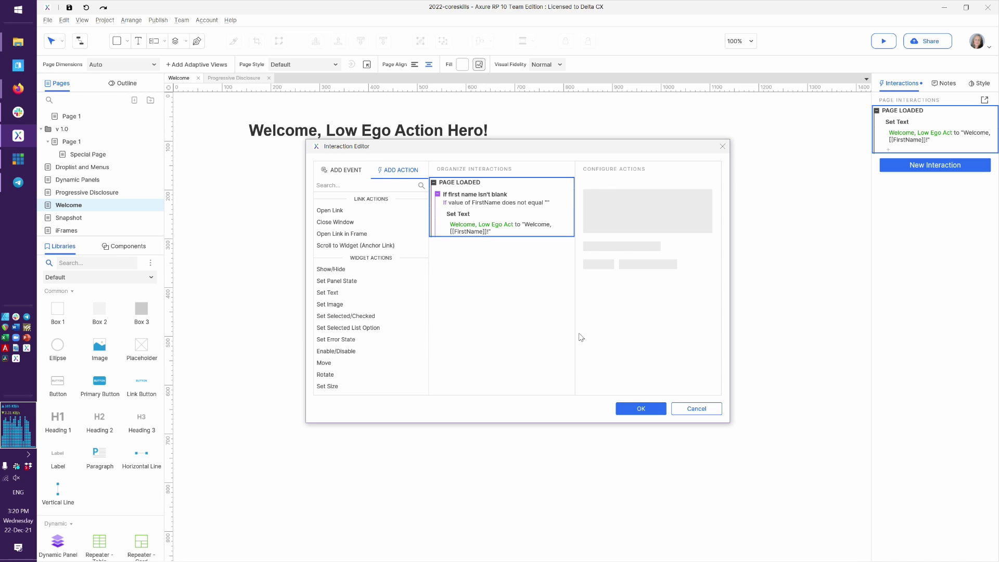
pyautogui.click(636, 409)
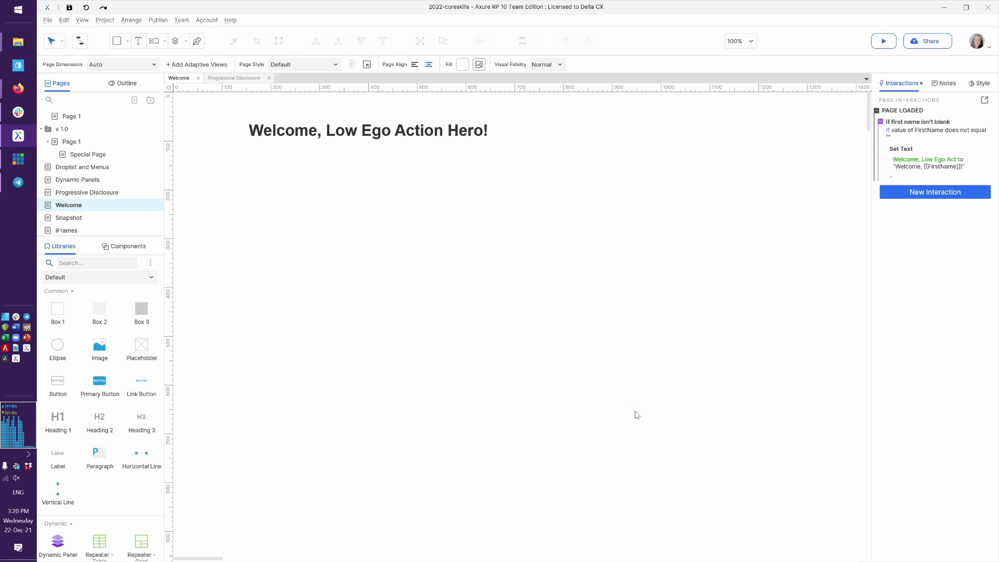
# Step: Switch to the Firefox preview, continue to the Welcome page with a sample first name, and reload that page to test it without a name
pyautogui.hotkey('alt', 'Tab')
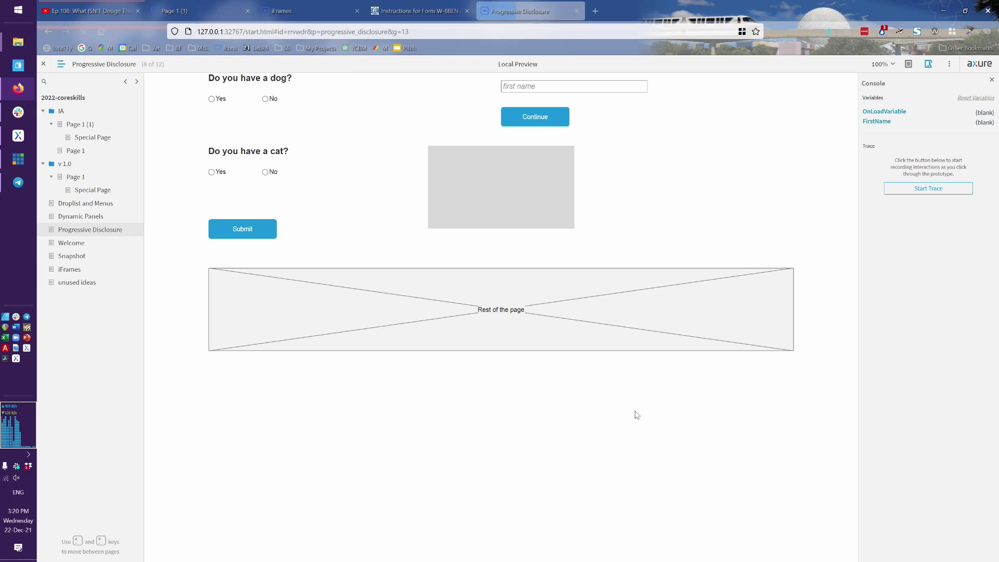
pyautogui.click(540, 87)
pyautogui.write('Debbie')
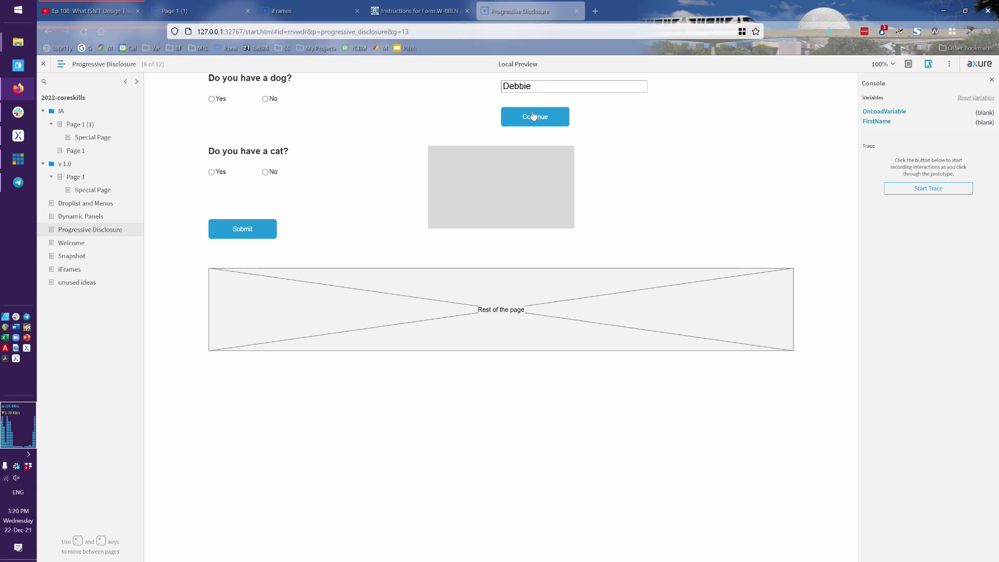
pyautogui.click(533, 112)
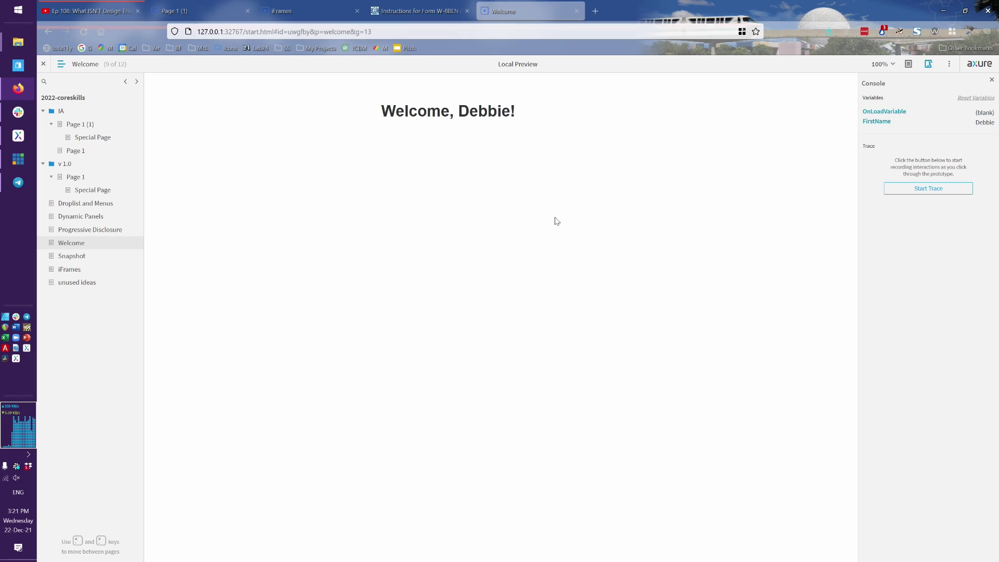
pyautogui.press('F5')
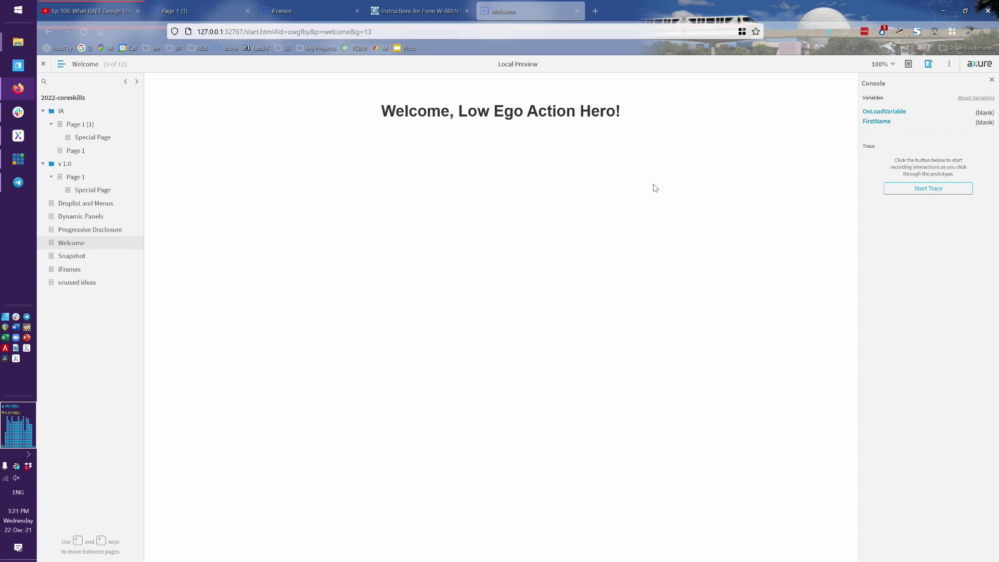
# Step: Start a console trace, reopen the Progressive Disclosure page, enter a sample first name and continue to the Welcome page
pyautogui.click(903, 190)
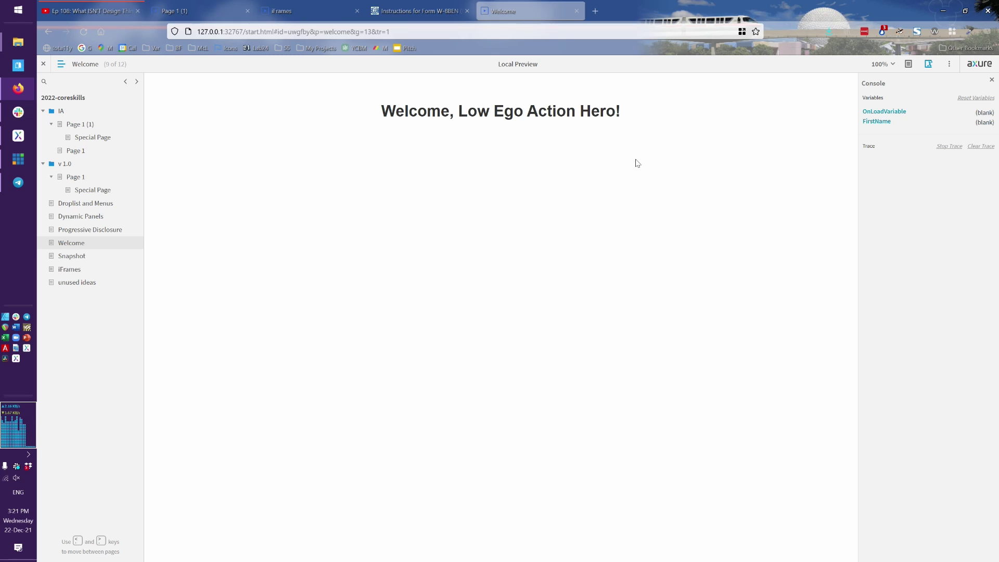
pyautogui.click(85, 233)
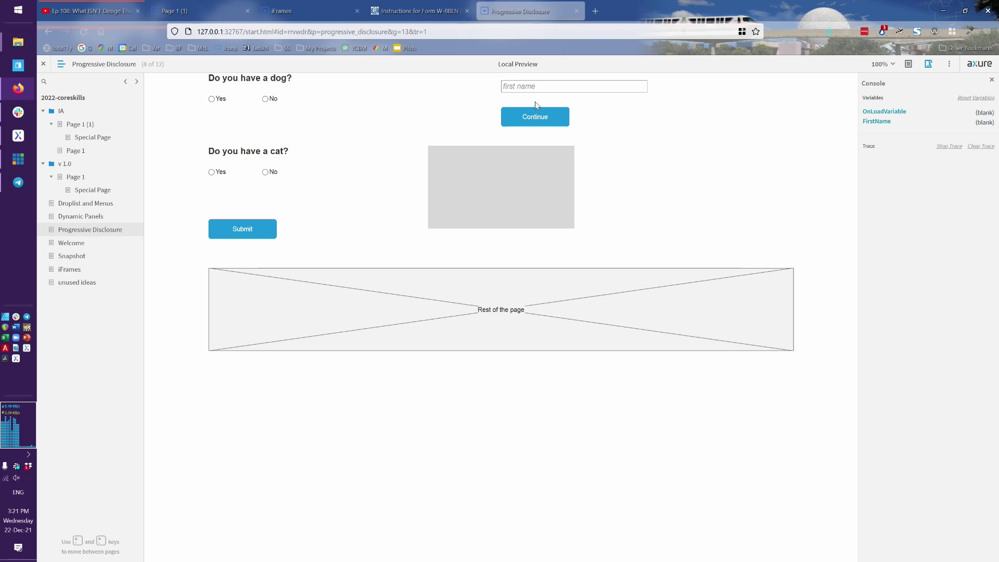
pyautogui.click(540, 85)
pyautogui.write('Debbie')
pyautogui.click(528, 117)
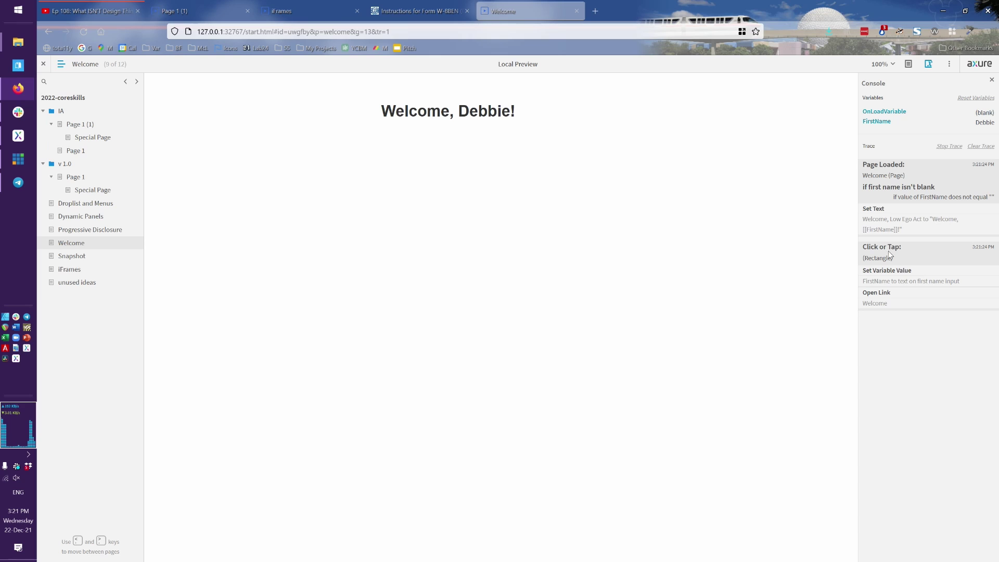
# Step: Examine the trace entries for the Continue button's click, the Page Loaded case and its Set Text action
pyautogui.moveTo(867, 247); pyautogui.dragTo(910, 255)
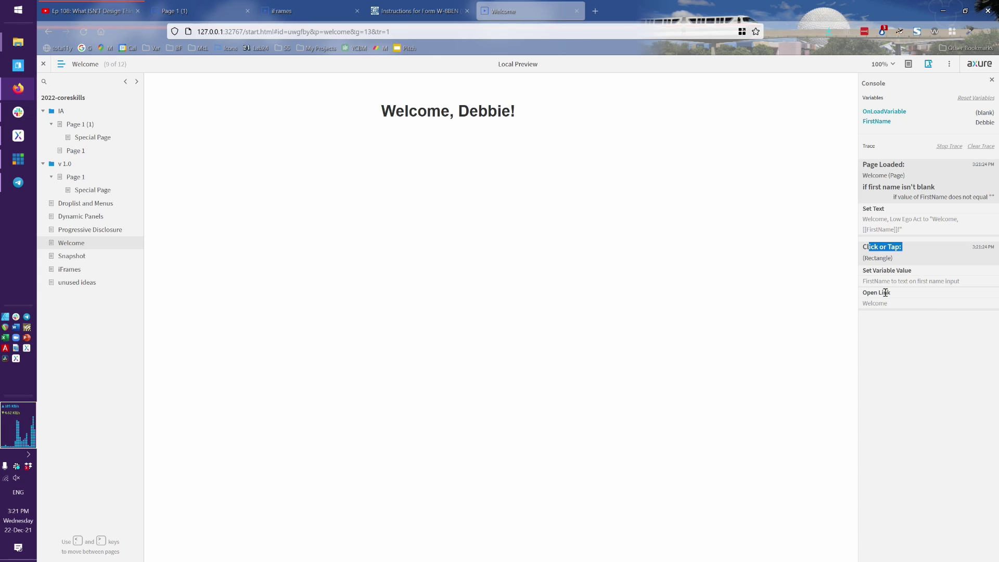
pyautogui.moveTo(867, 163)
pyautogui.mouseDown()
pyautogui.moveTo(912, 174)
pyautogui.moveTo(873, 186)
pyautogui.moveTo(933, 186)
pyautogui.mouseUp()
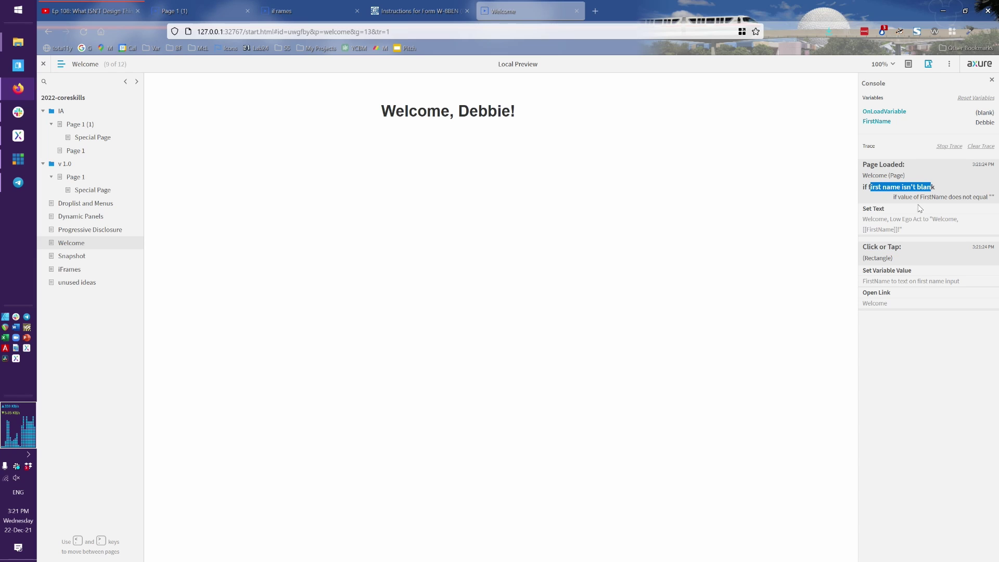
pyautogui.moveTo(917, 220); pyautogui.dragTo(879, 220)
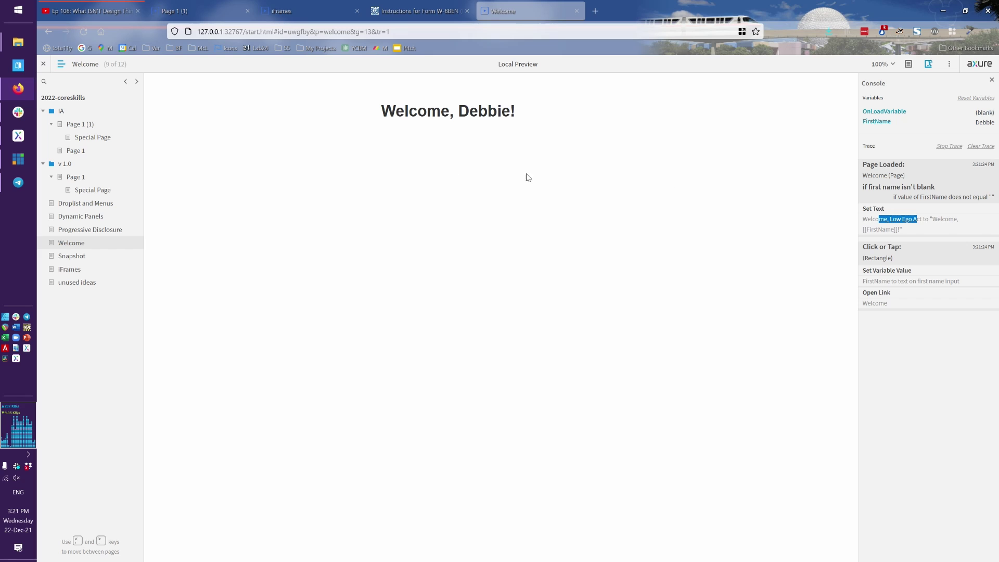
# Step: Return to the Progressive Disclosure page, reload it, continue with the first name left blank, and examine the traced Page Loaded event
pyautogui.click(496, 174)
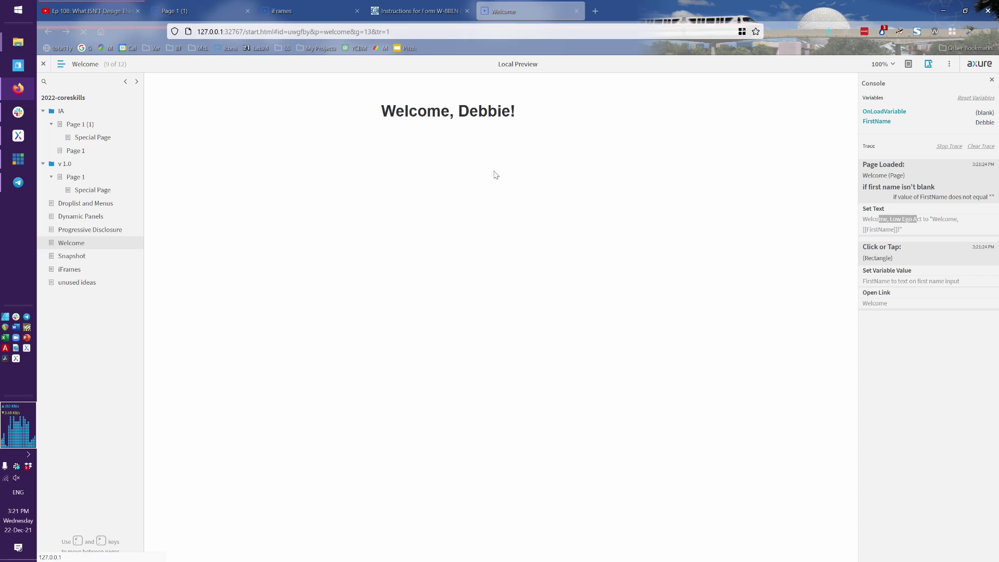
pyautogui.press(',')
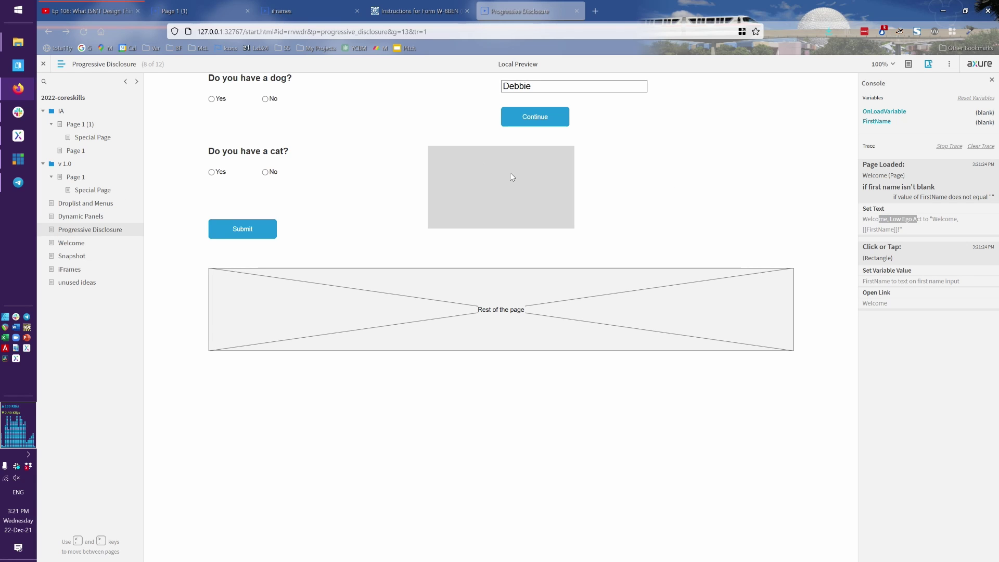
pyautogui.press('F5')
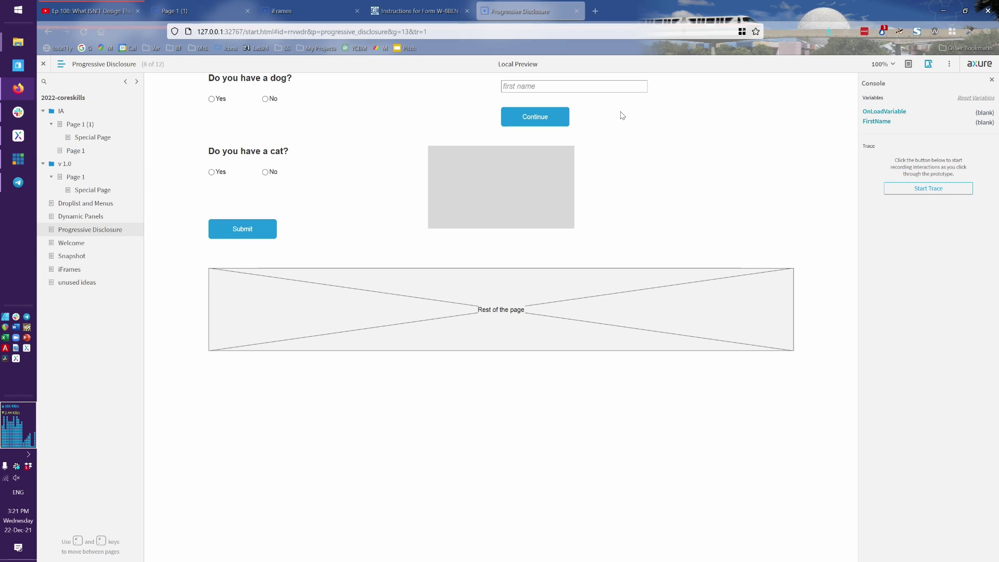
pyautogui.click(536, 118)
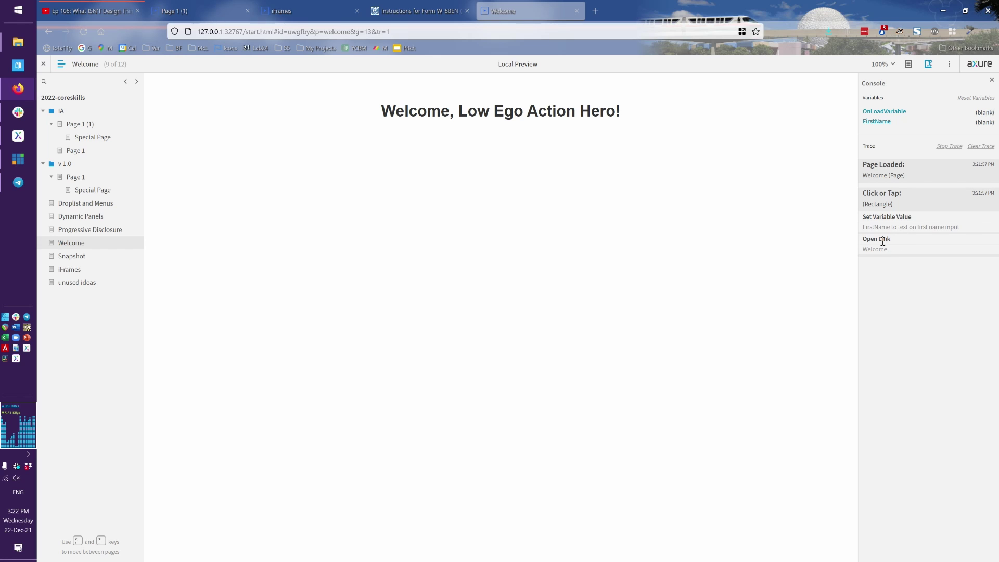
pyautogui.tripleClick(883, 164)
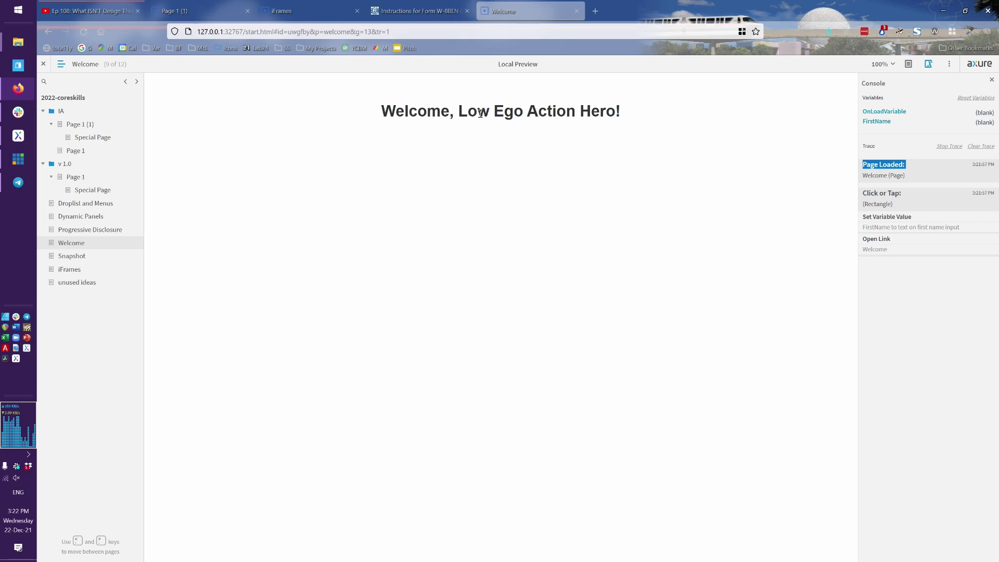
# Step: Switch to Axure RP and base the Welcome page's Page Loaded condition on the length of the FirstName variable value
pyautogui.hotkey('alt', 'Tab')
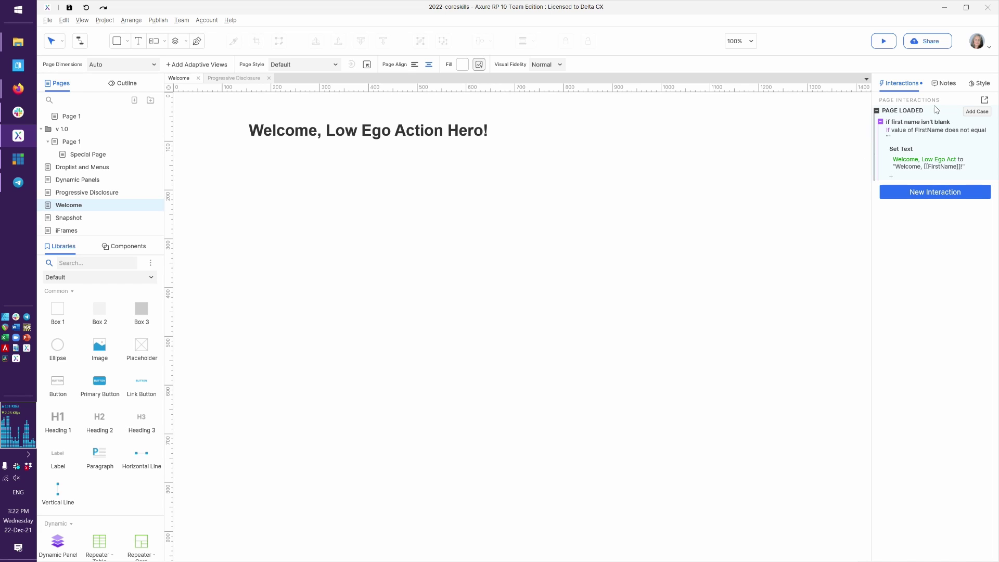
pyautogui.doubleClick(938, 121)
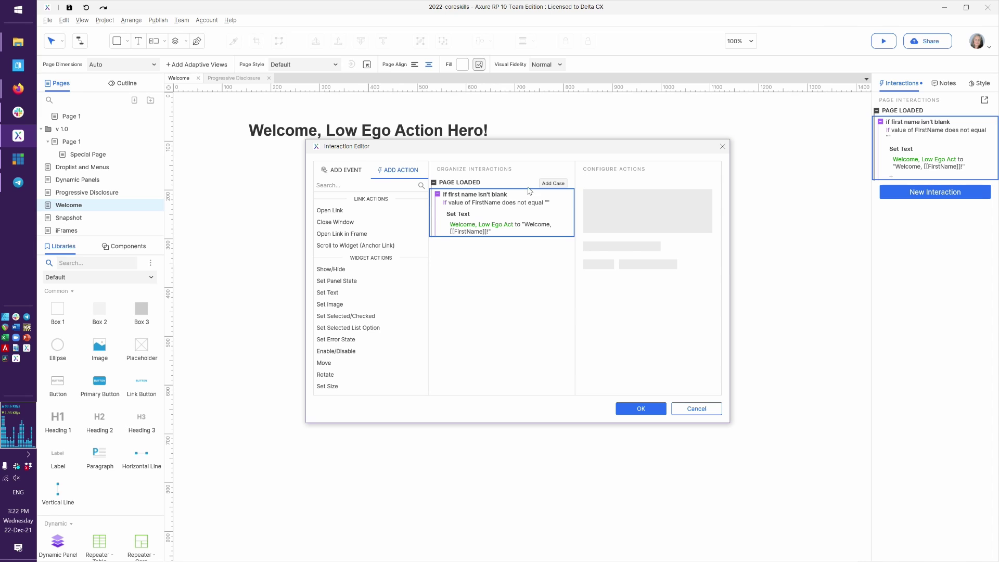
pyautogui.click(500, 208)
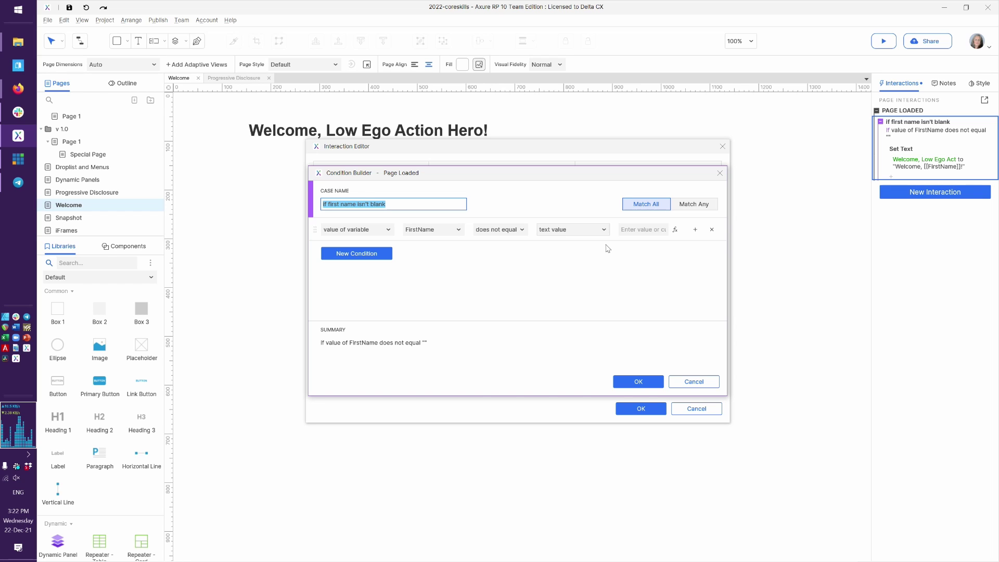
pyautogui.click(391, 232)
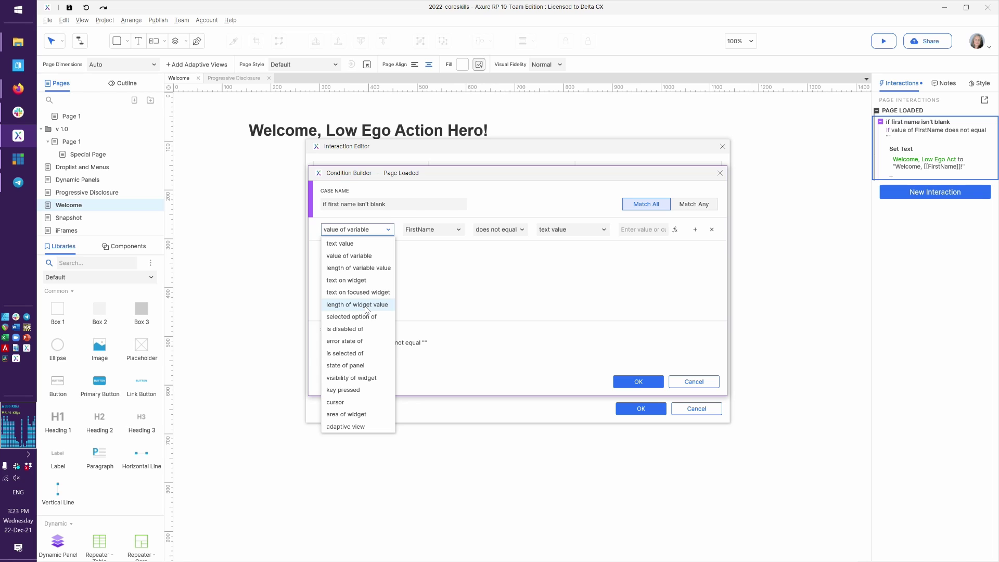
pyautogui.click(365, 269)
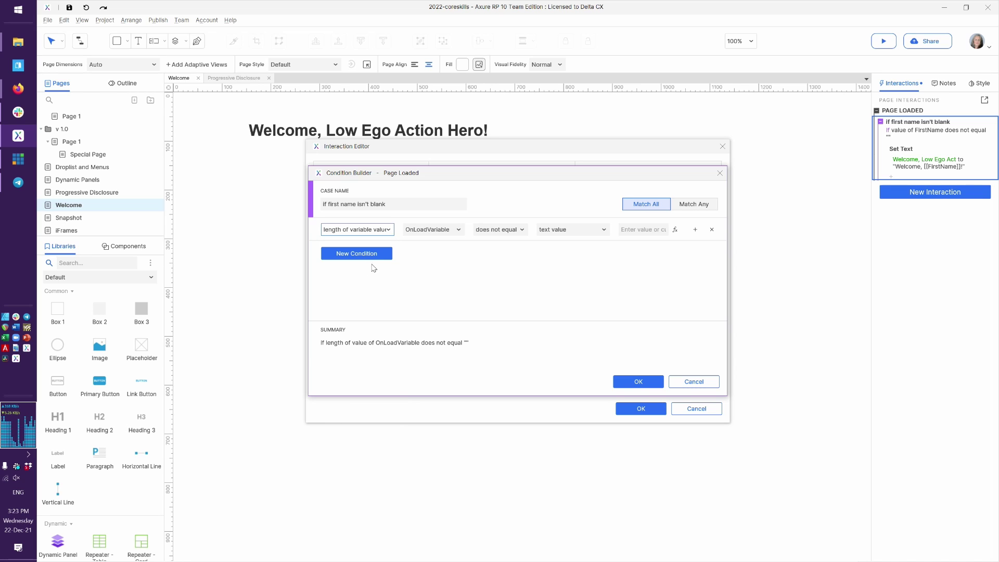
pyautogui.click(439, 233)
pyautogui.click(430, 256)
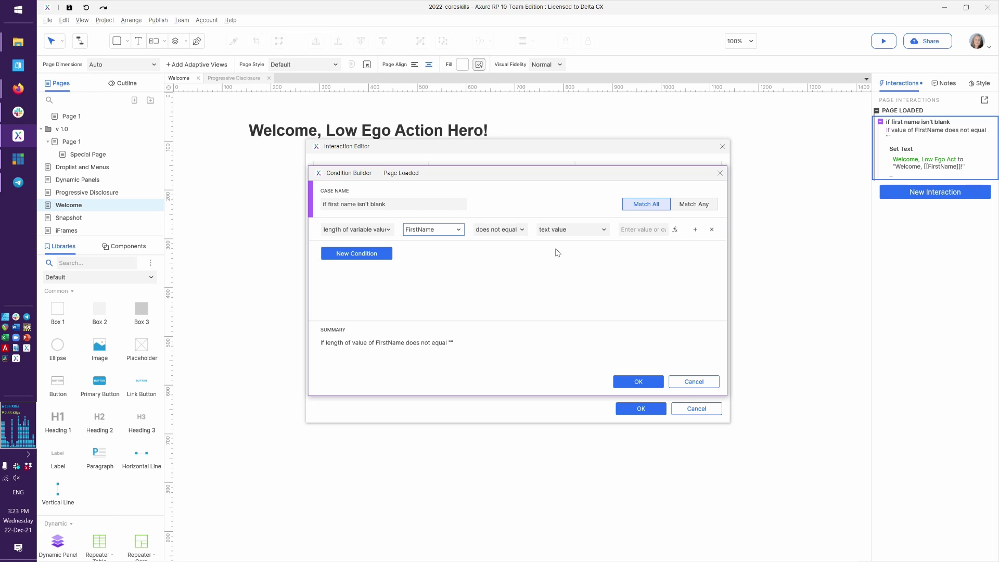
# Step: Make the condition require a length greater than 0 and apply the edited Page Loaded interaction
pyautogui.click(512, 234)
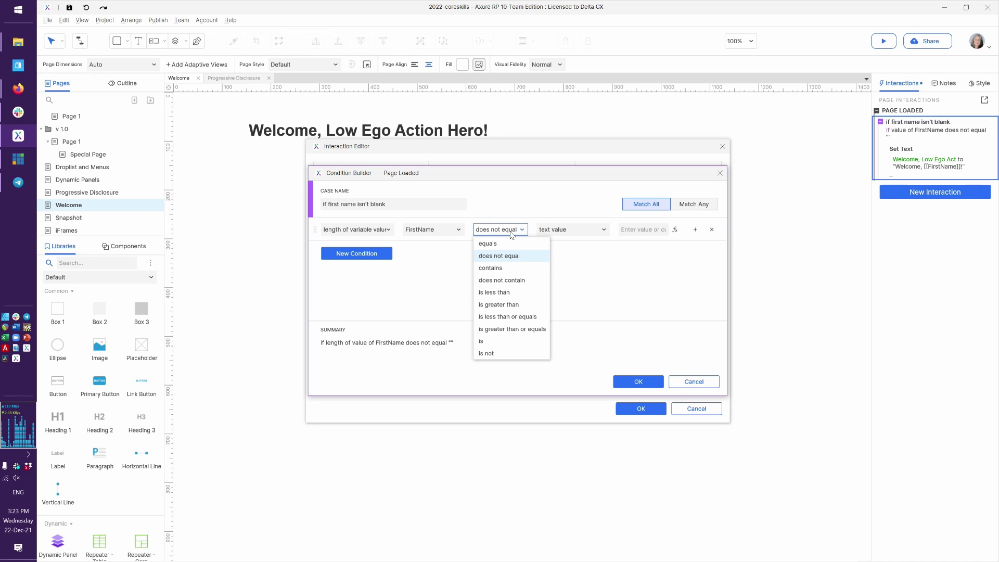
pyautogui.click(512, 305)
pyautogui.click(635, 232)
pyautogui.write('0')
pyautogui.click(570, 290)
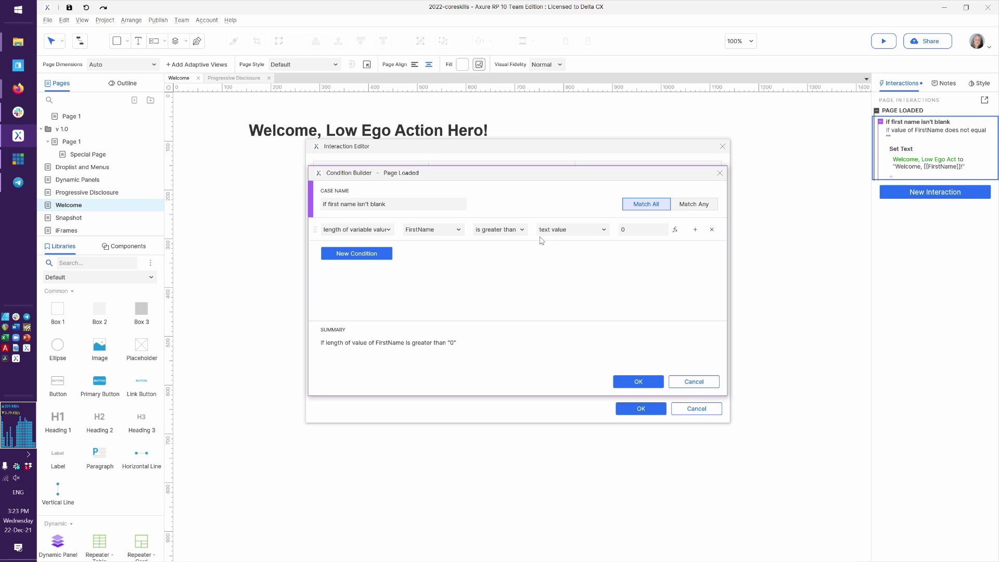
pyautogui.click(519, 231)
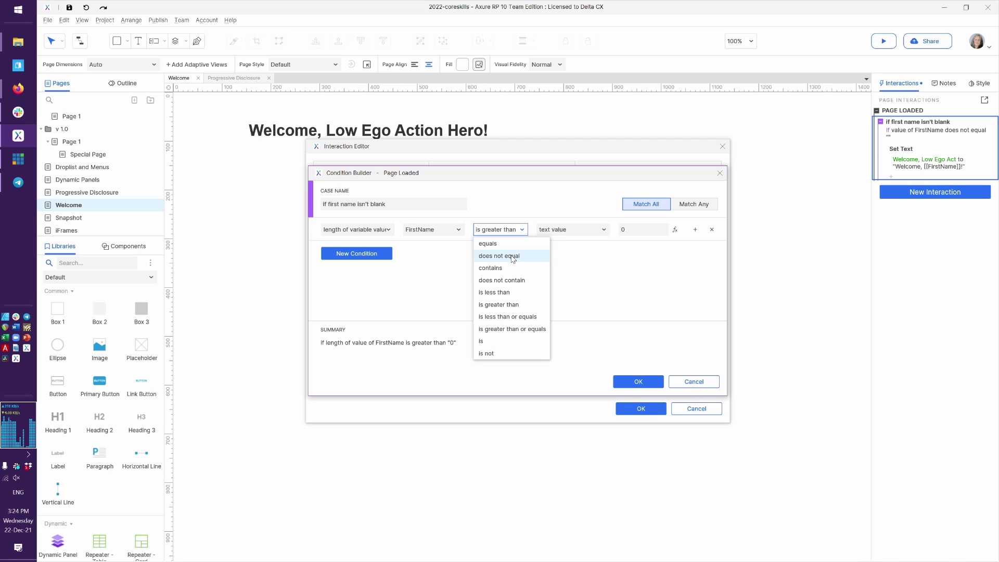
pyautogui.click(633, 310)
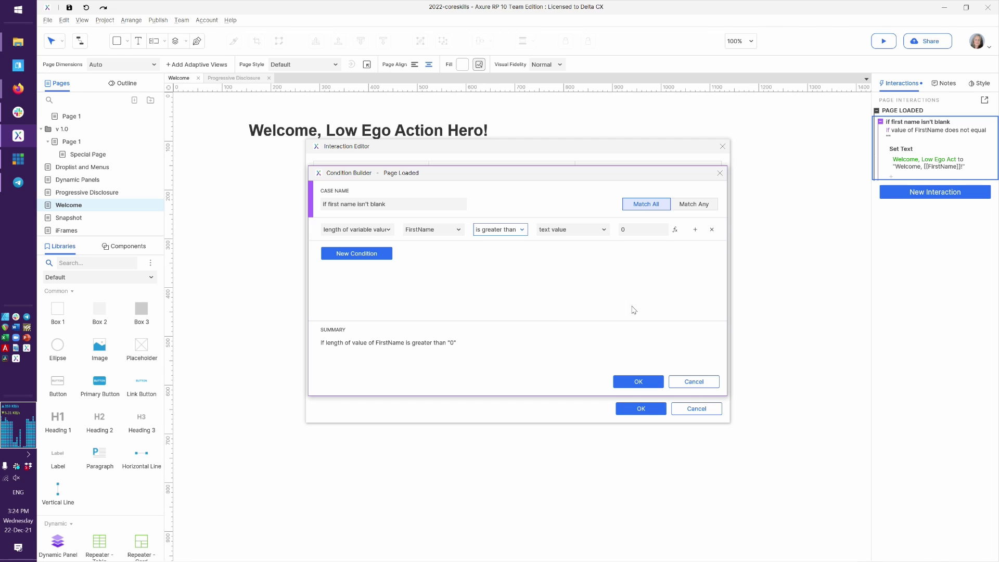
pyautogui.click(638, 382)
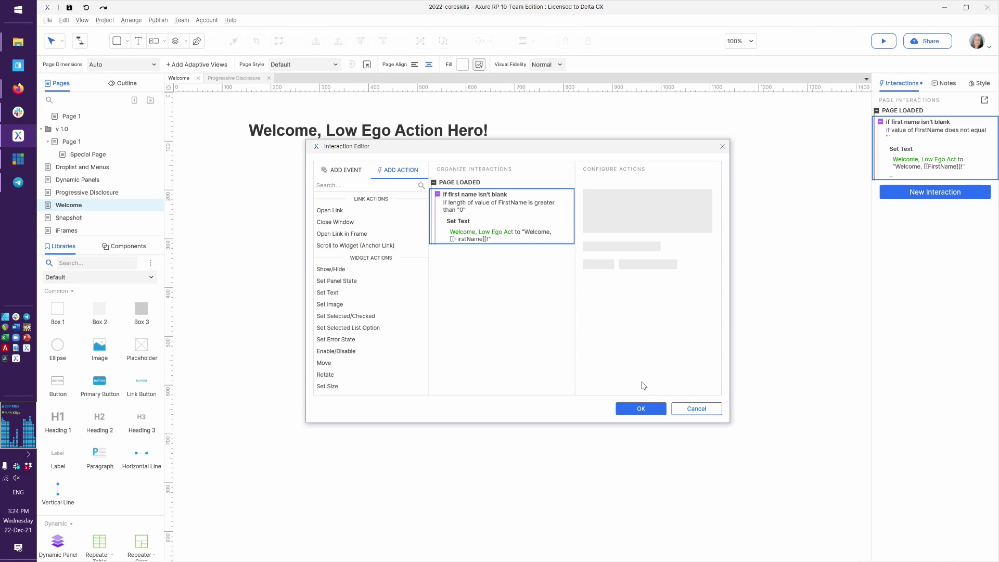
pyautogui.click(634, 408)
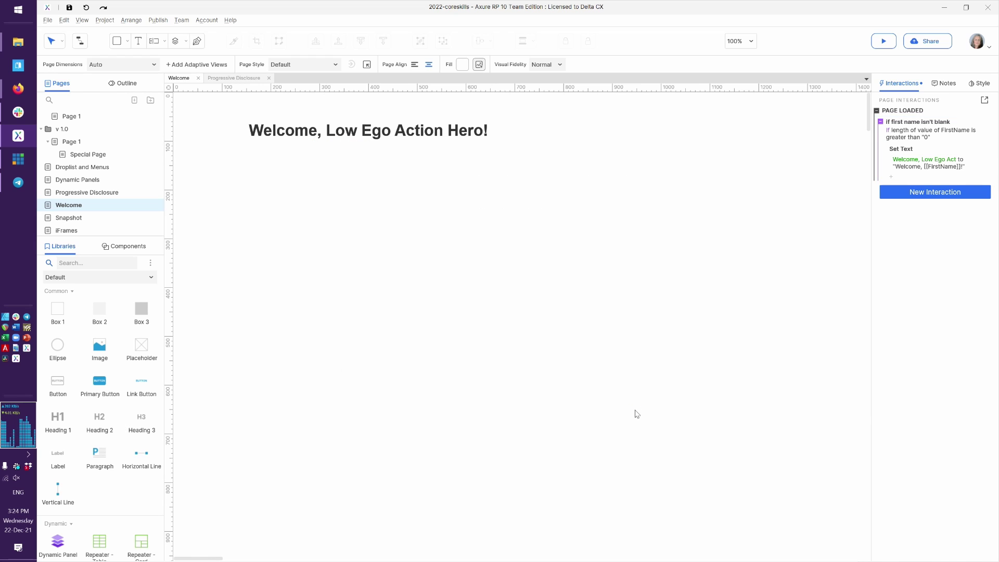
# Step: Switch to the Firefox preview, reload the Progressive Disclosure page, enter a sample first name and continue to the Welcome page
pyautogui.hotkey('alt', 'Tab')
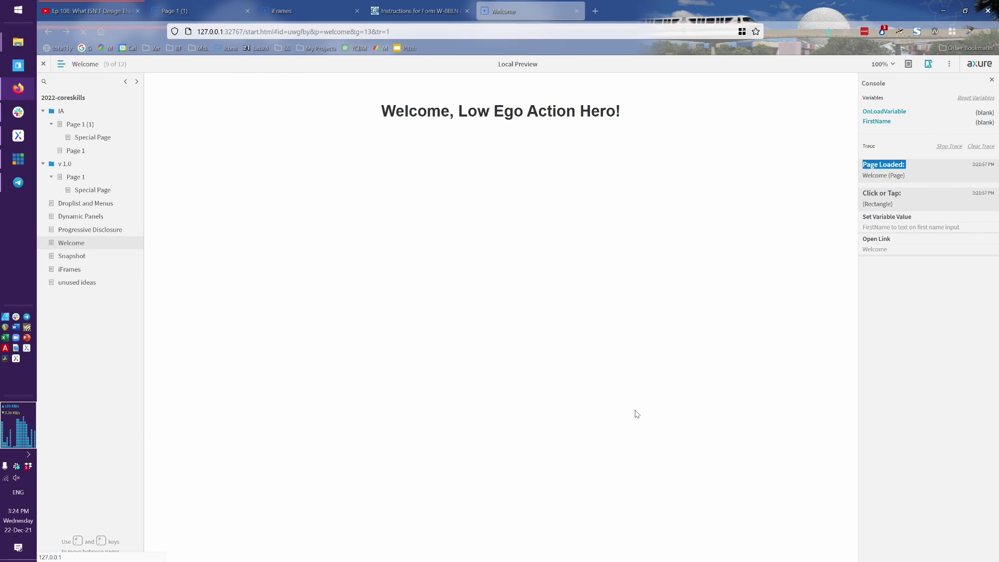
pyautogui.press(',')
pyautogui.press('F5')
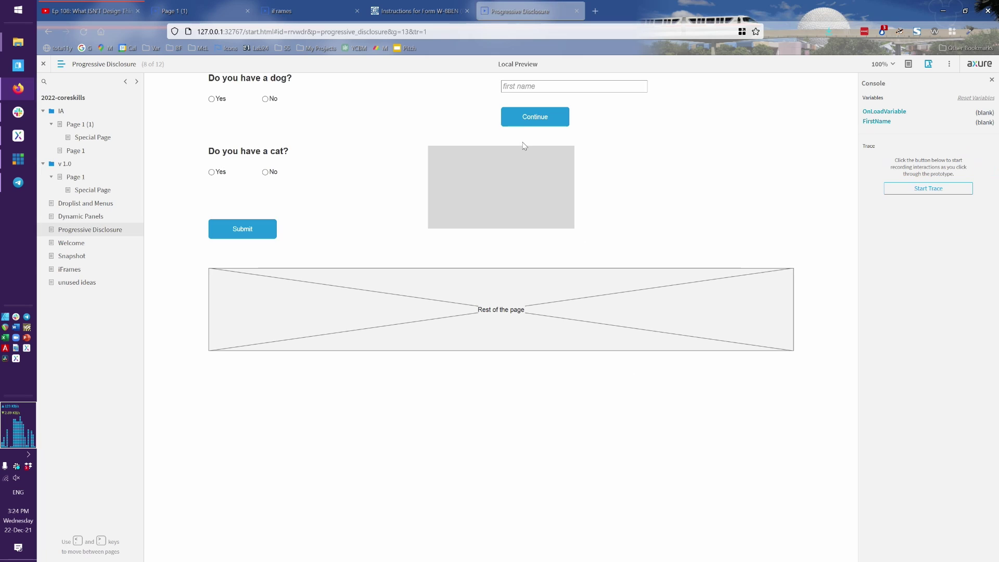
pyautogui.click(534, 85)
pyautogui.write('Debbie')
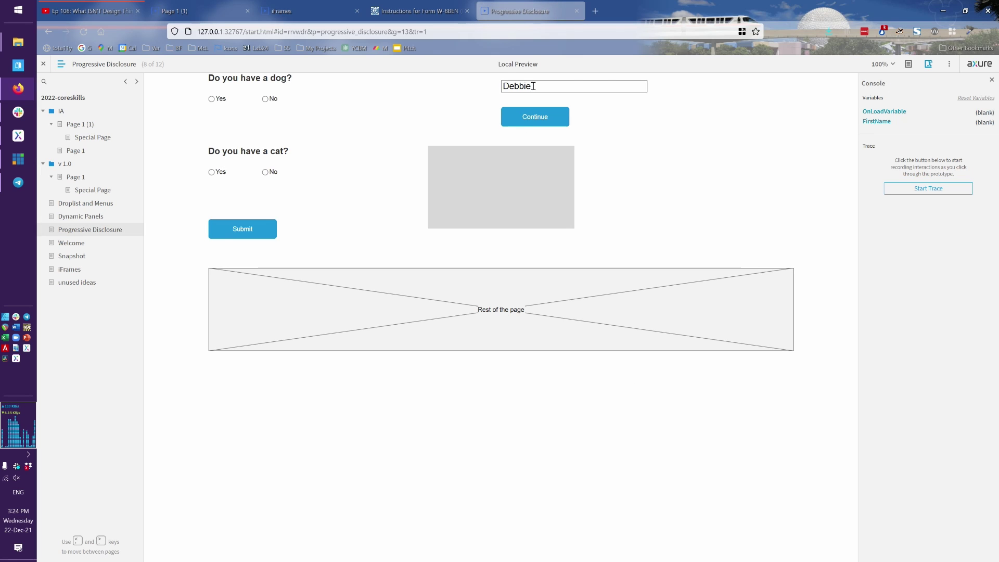
pyautogui.click(531, 118)
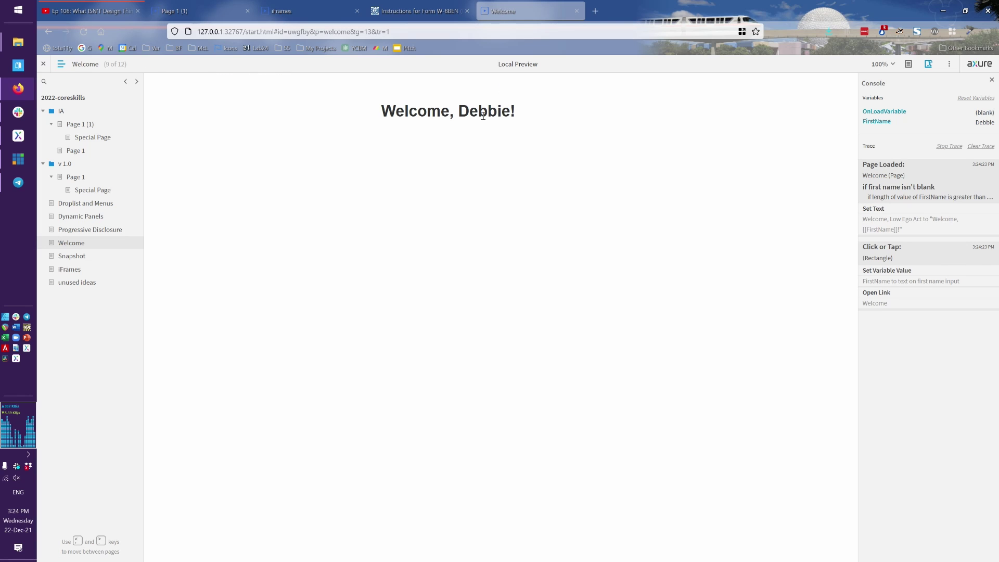
# Step: Return to the Progressive Disclosure page, replace the first name with the single letter Q and continue
pyautogui.press('Left')
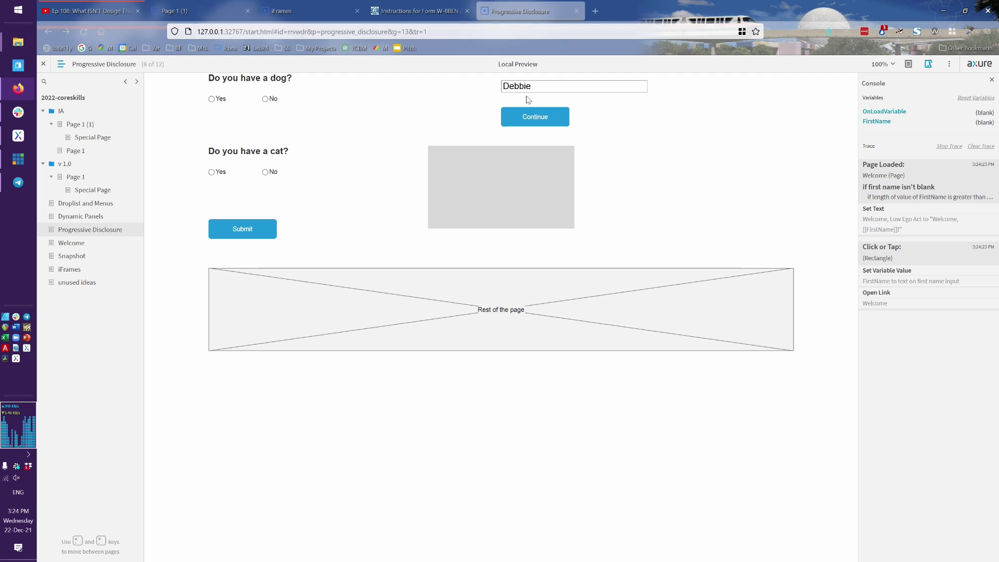
pyautogui.doubleClick(540, 86)
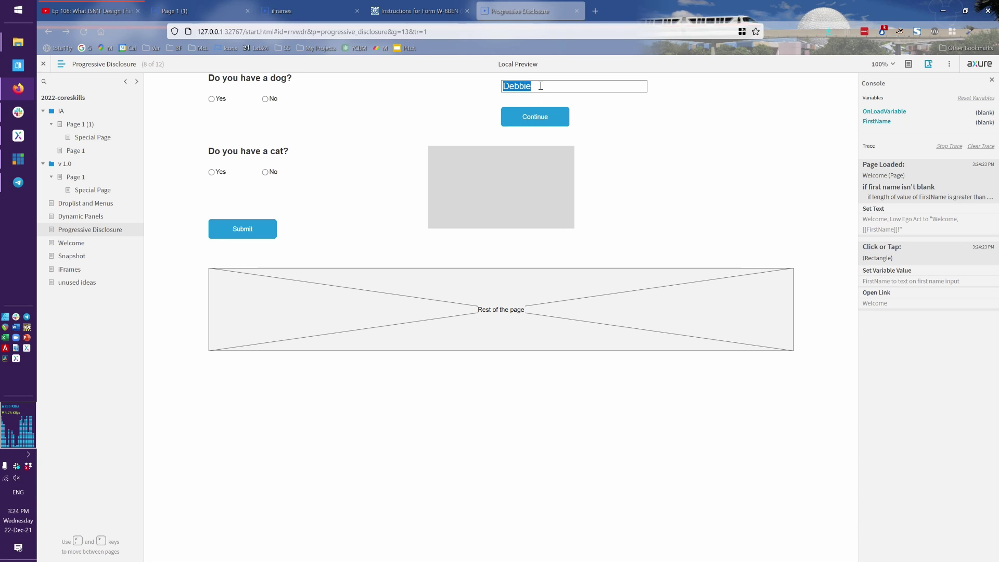
pyautogui.write('Q')
pyautogui.click(524, 116)
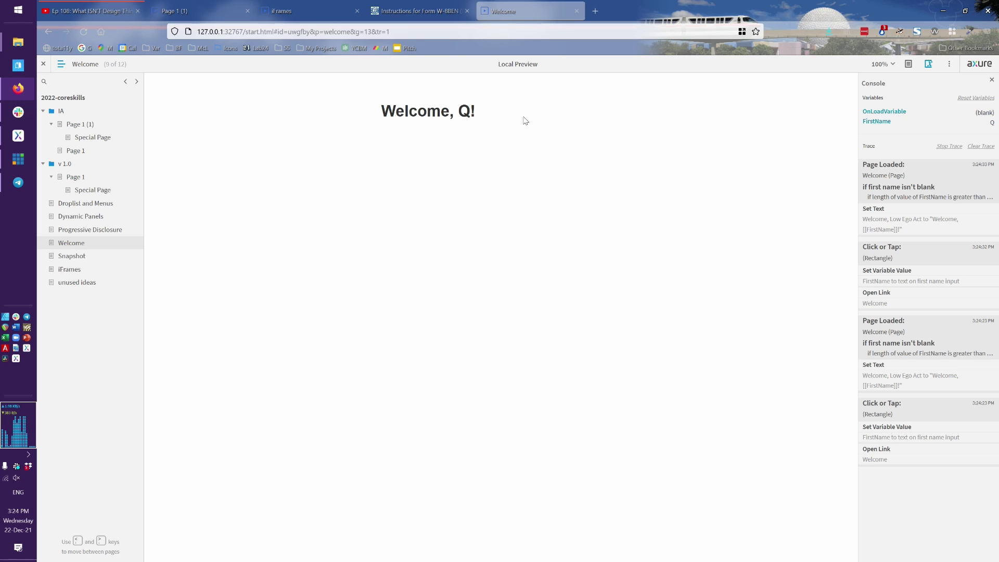
# Step: Go back to the Progressive Disclosure page, clear the first name and continue to test the blank case
pyautogui.hotkey('alt', 'Left')
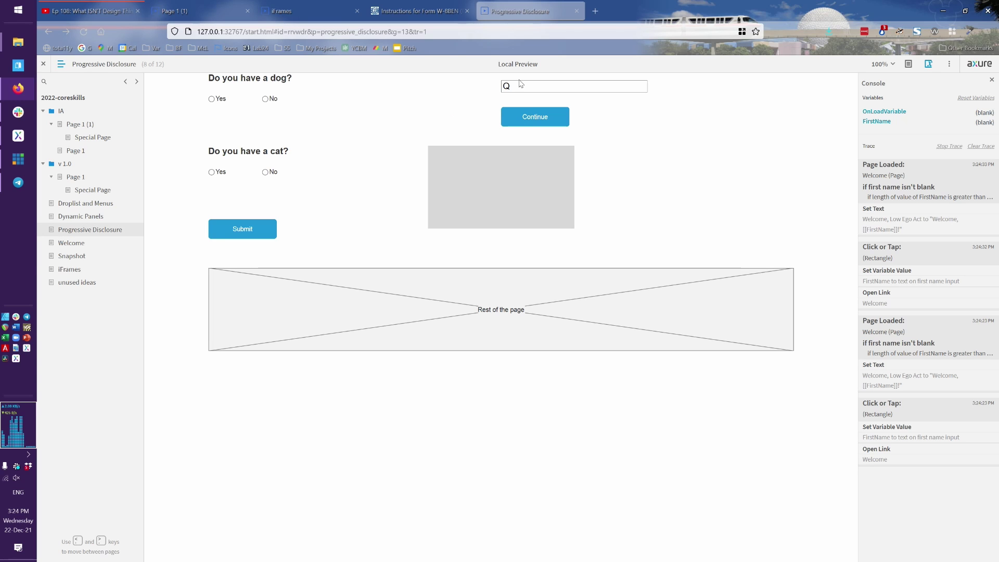
pyautogui.press('BackSpace')
pyautogui.click(534, 119)
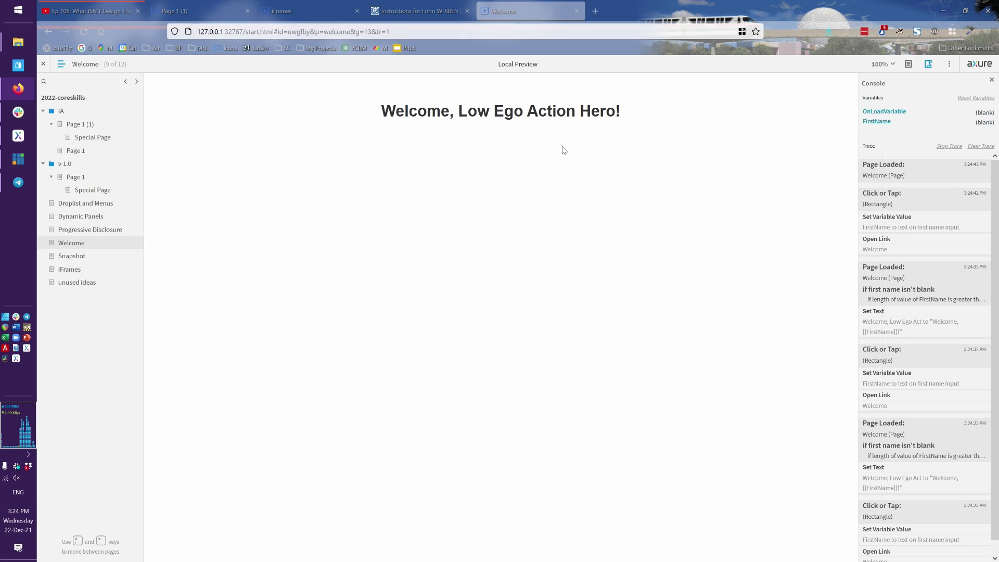
# Step: Switch to Axure RP and change the Page Loaded case's Set Text action for the welcome heading to rich text
pyautogui.hotkey('alt', 'Tab')
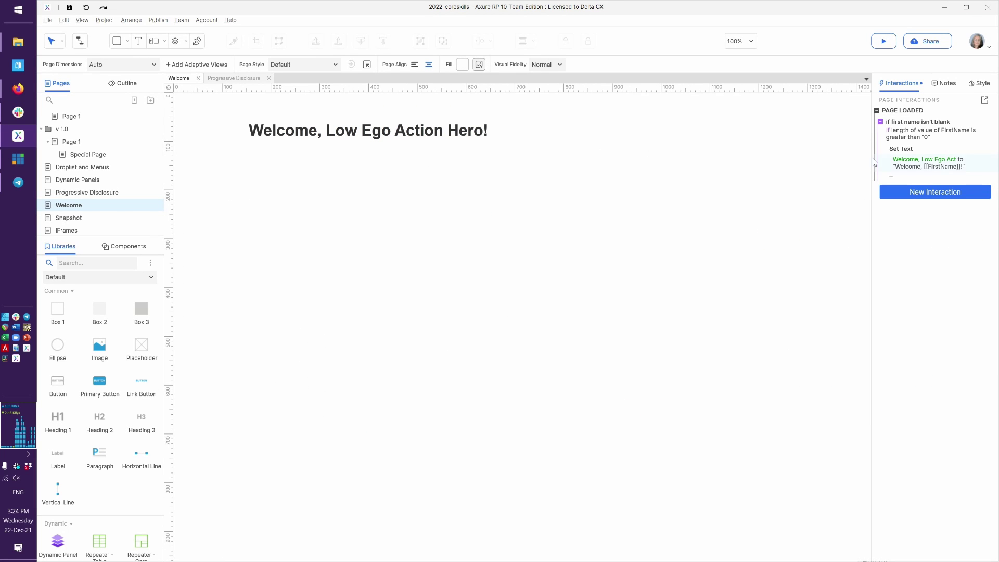
pyautogui.click(947, 114)
pyautogui.doubleClick(947, 114)
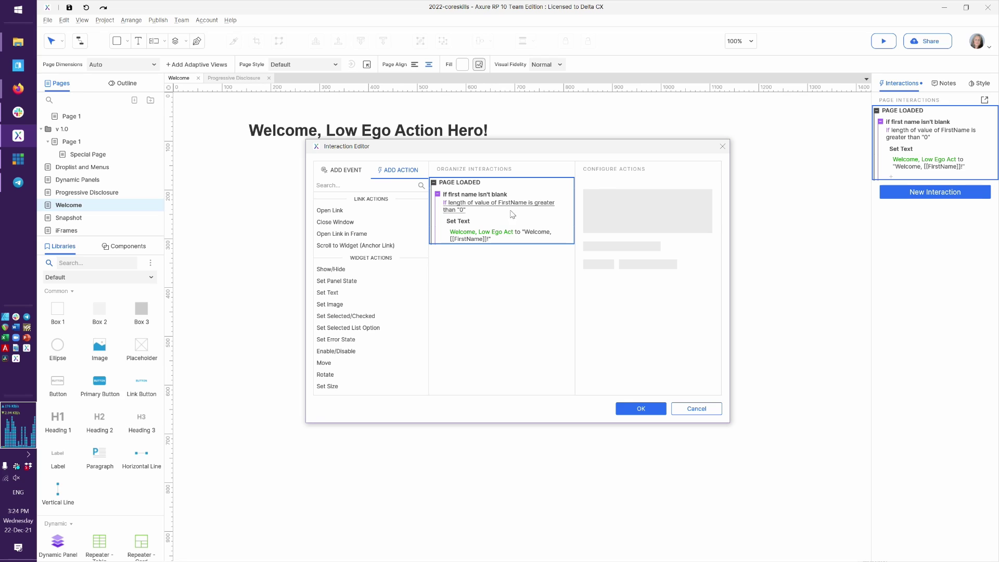
pyautogui.moveTo(492, 222)
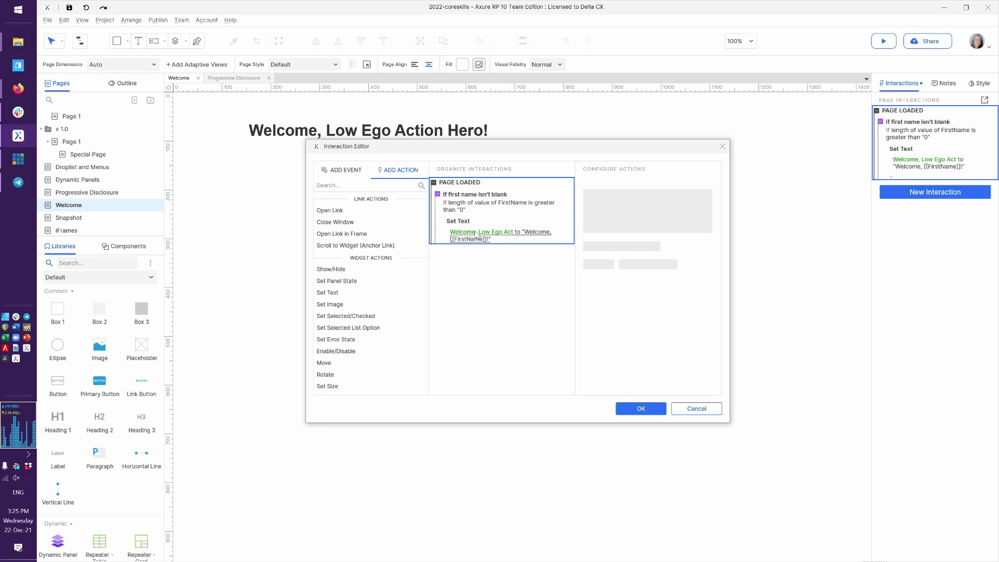
pyautogui.click(500, 235)
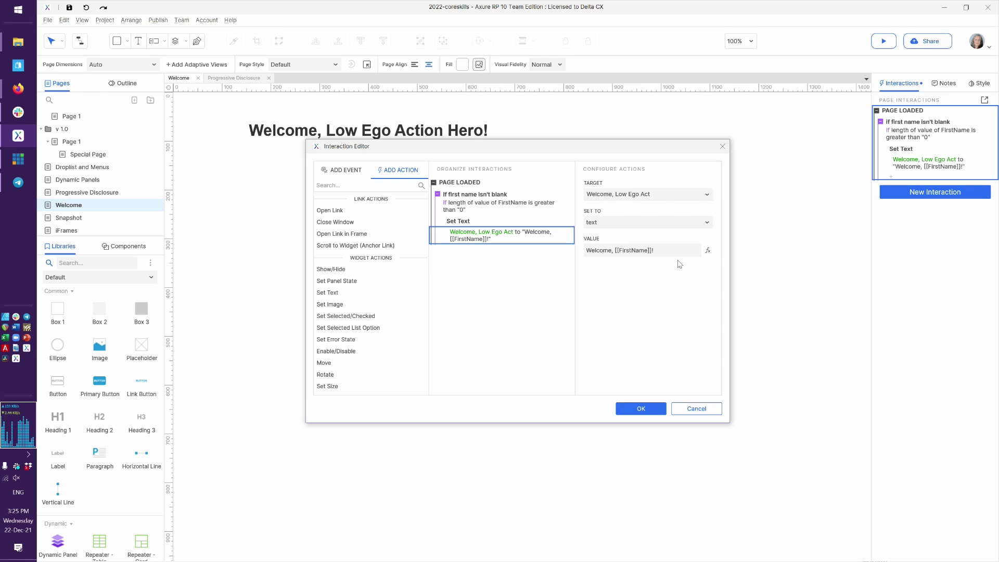
pyautogui.click(634, 223)
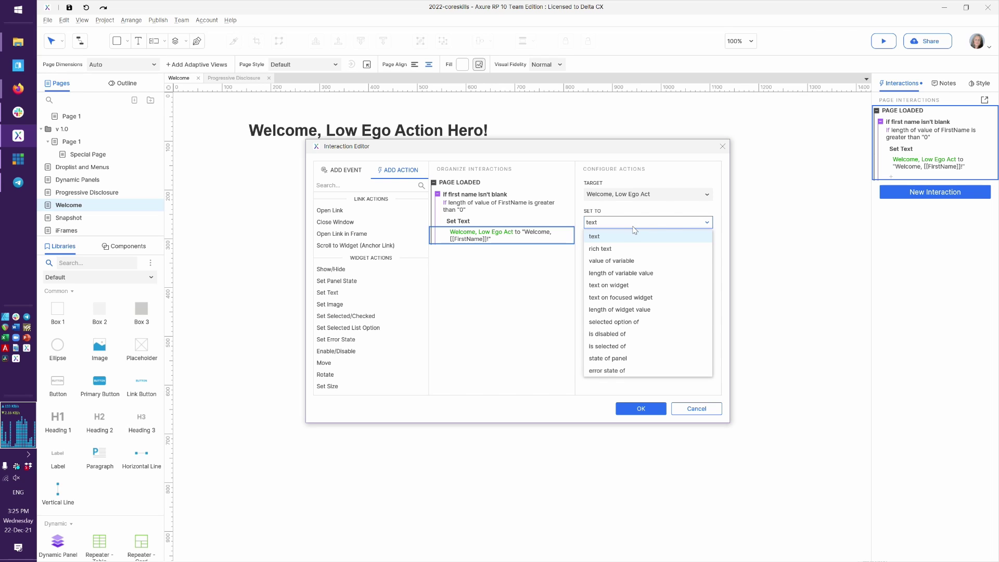
pyautogui.click(604, 249)
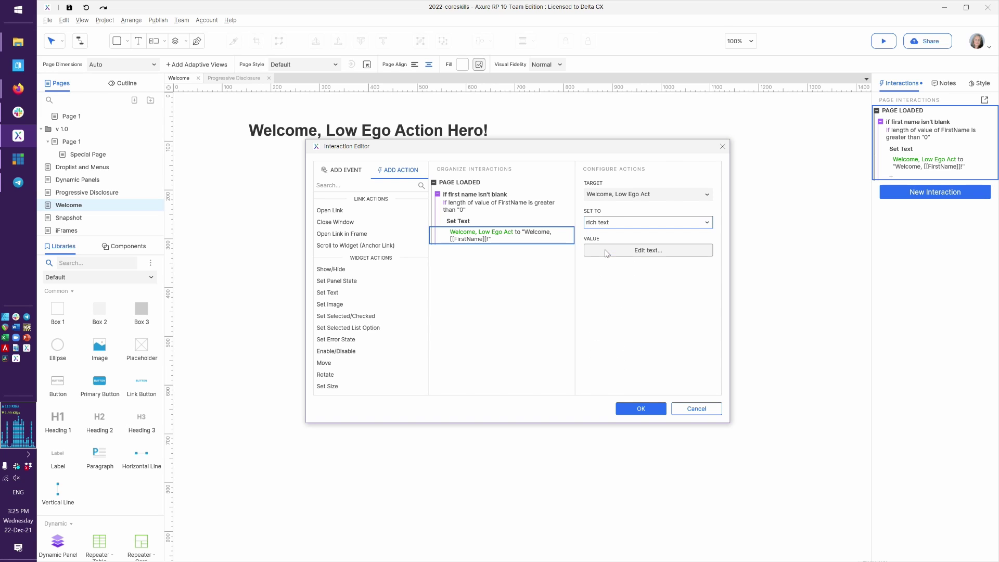
# Step: Open the action's rich text for editing and color only the [[FirstName]] expression blue, #0000FF
pyautogui.click(643, 252)
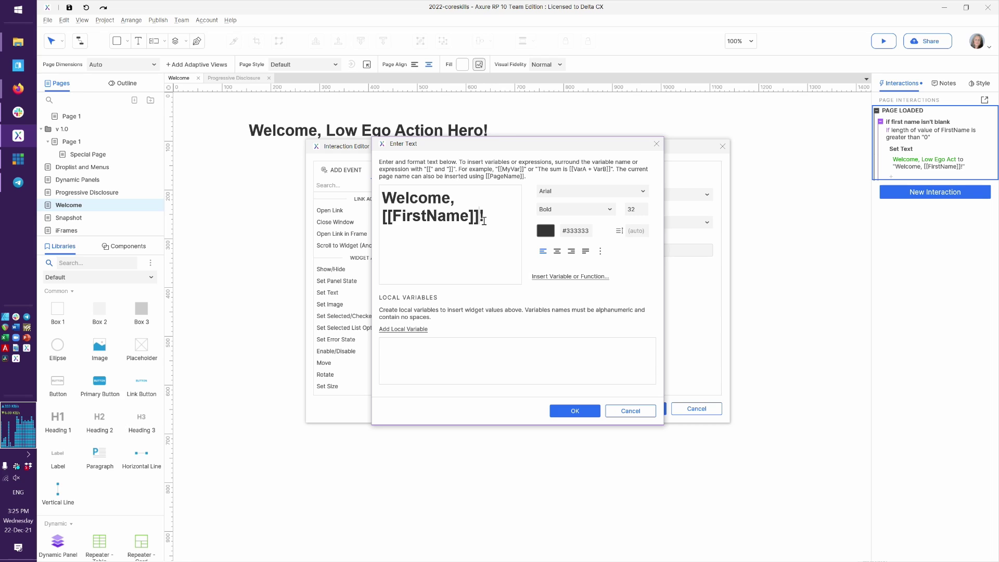
pyautogui.hotkey('ctrl', 'shift', 'Left')
pyautogui.hotkey('ctrl', 'shift', 'Left')
pyautogui.hotkey('ctrl', 'shift', 'Left')
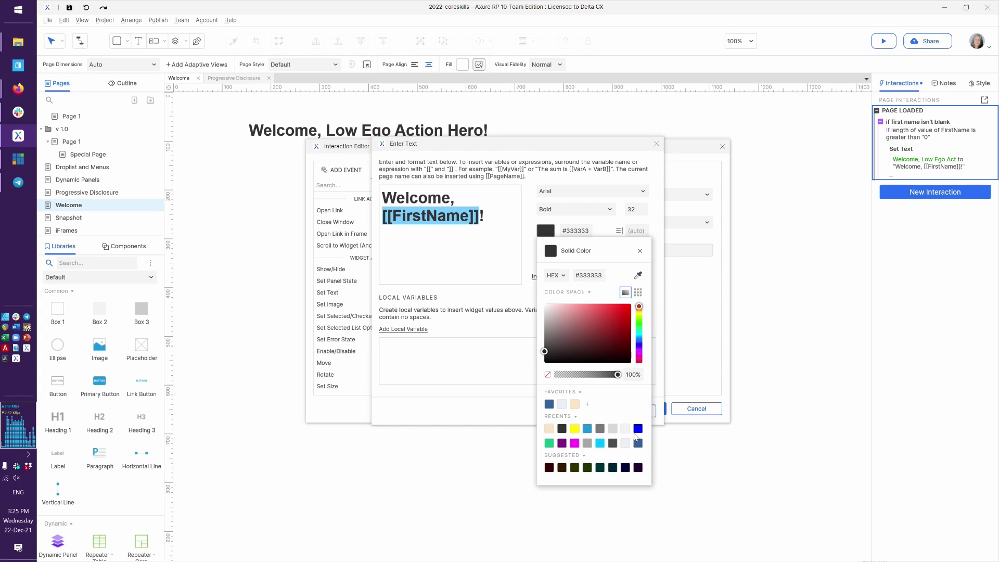
pyautogui.click(638, 428)
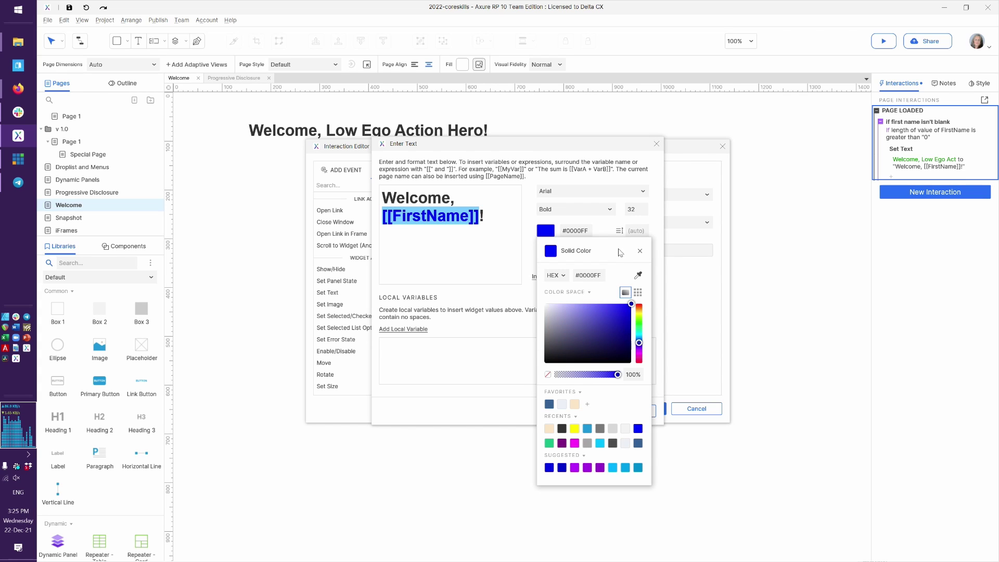
pyautogui.click(604, 207)
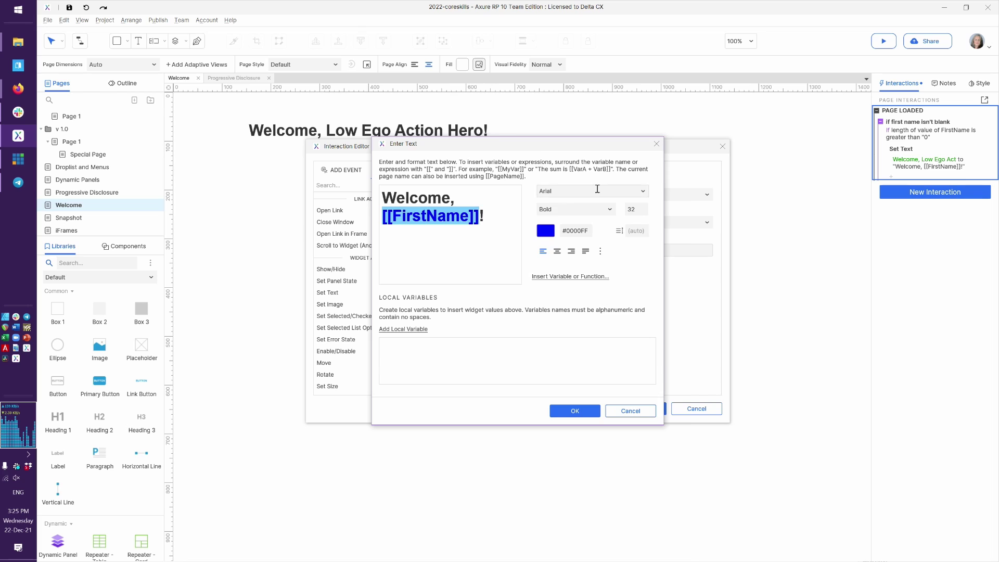
# Step: Set the [[FirstName]] expression in the rich text to the Nunito font at size 72
pyautogui.click(597, 191)
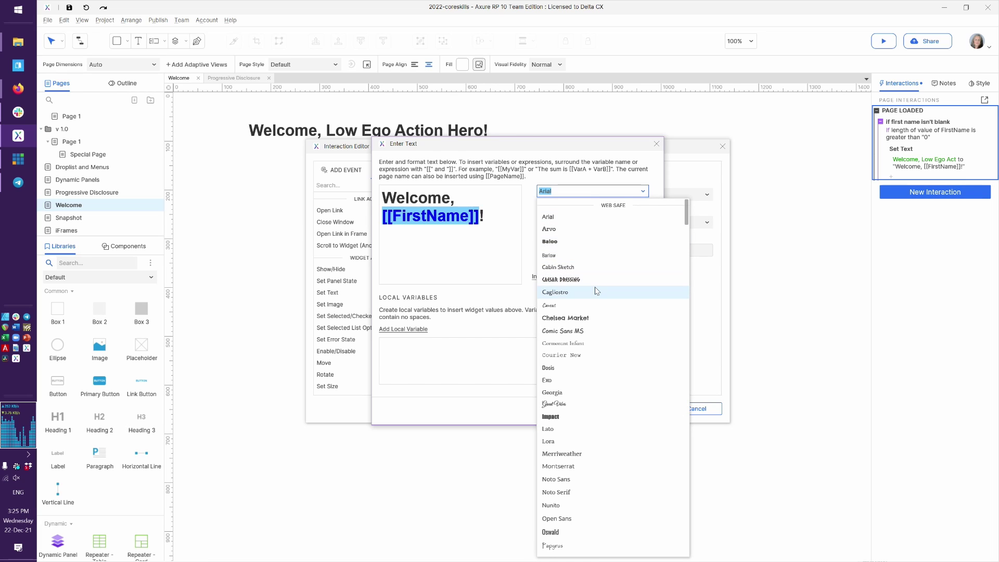
pyautogui.click(556, 506)
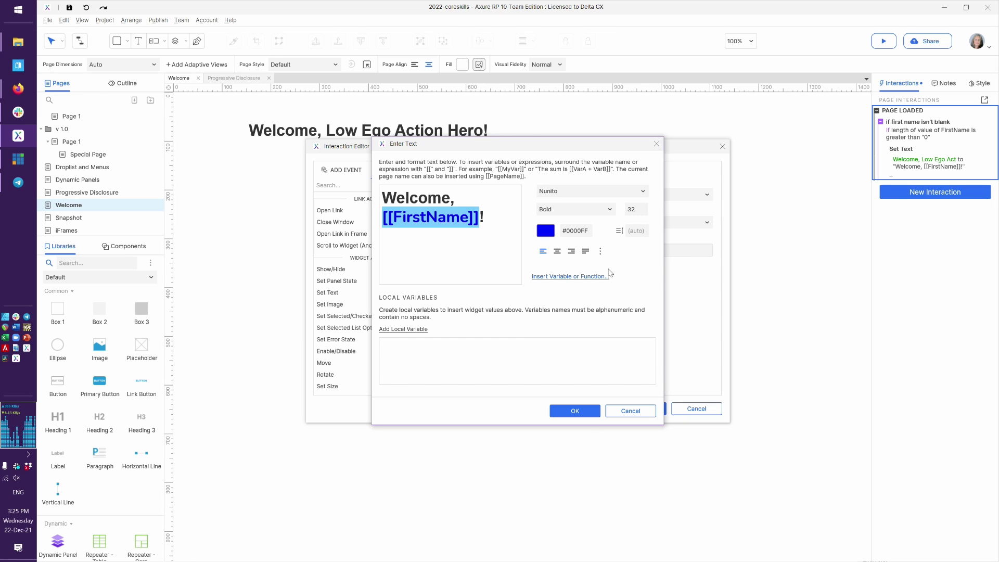
pyautogui.click(637, 211)
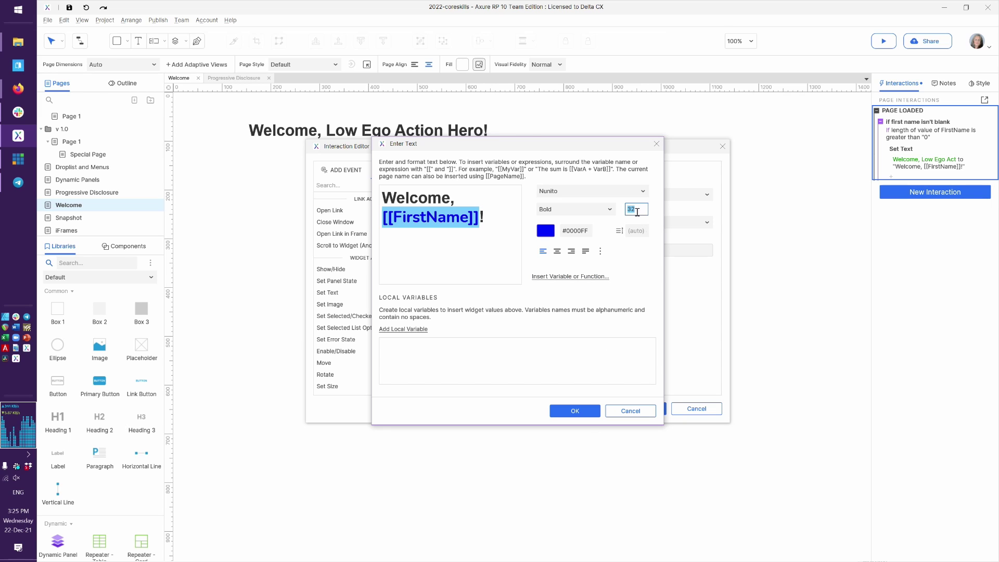
pyautogui.write('72')
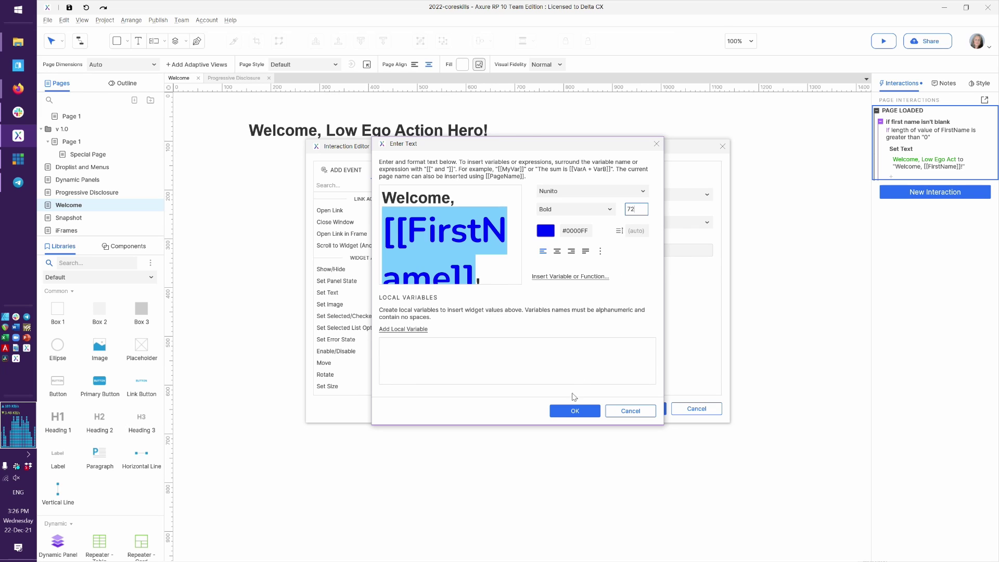
# Step: Confirm the styled rich text and the page interaction, and switch to the browser preview of the Welcome page
pyautogui.click(568, 412)
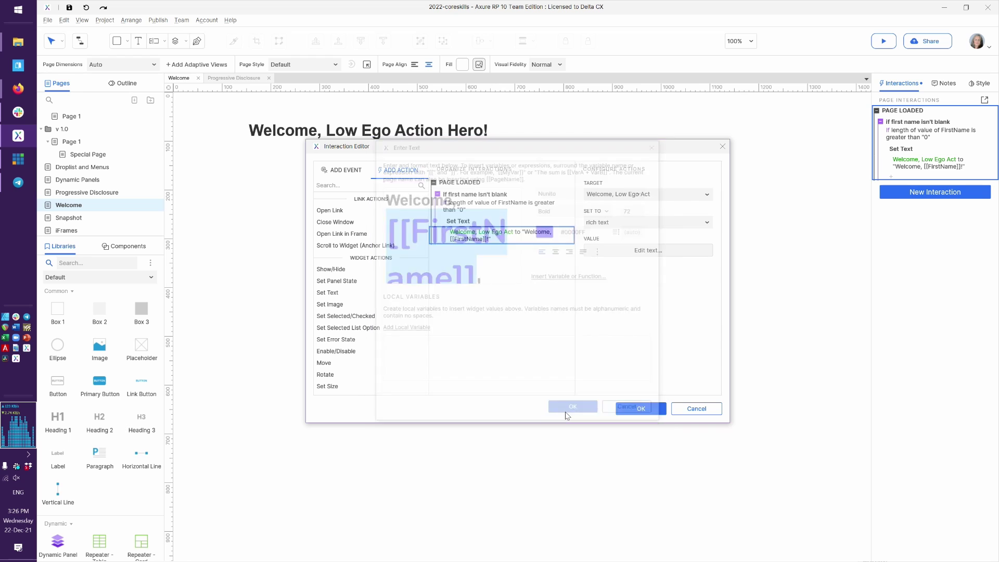
pyautogui.click(644, 410)
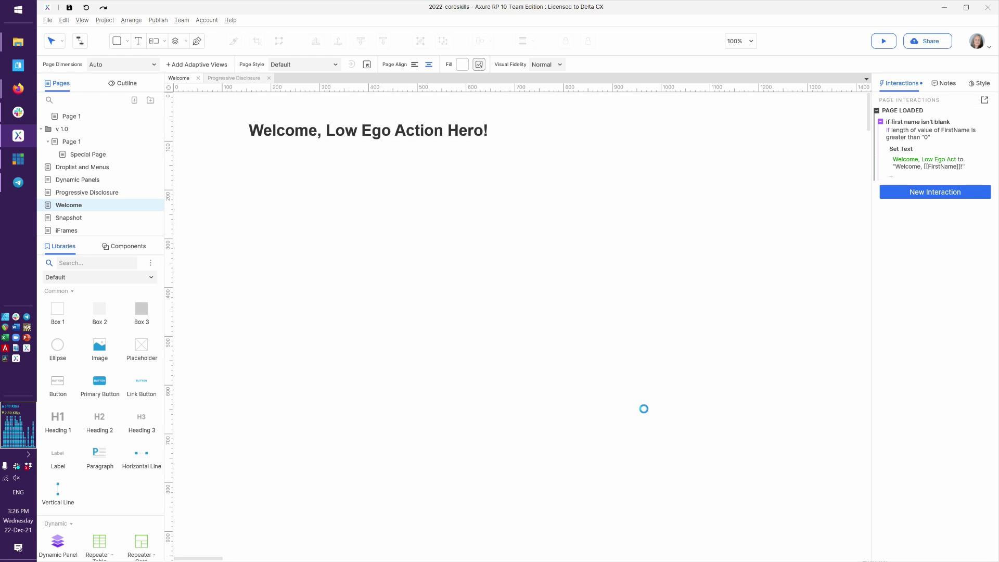
pyautogui.hotkey('alt', 'Tab')
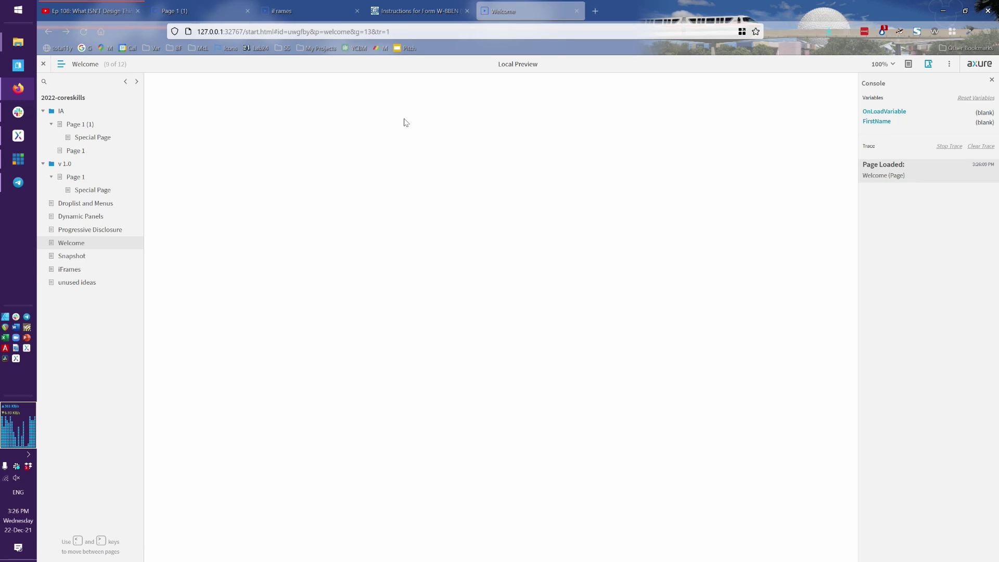
# Step: In the preview, go to the Progressive Disclosure page, enter a first name and continue to test the styled greeting
pyautogui.click(98, 223)
pyautogui.click(97, 229)
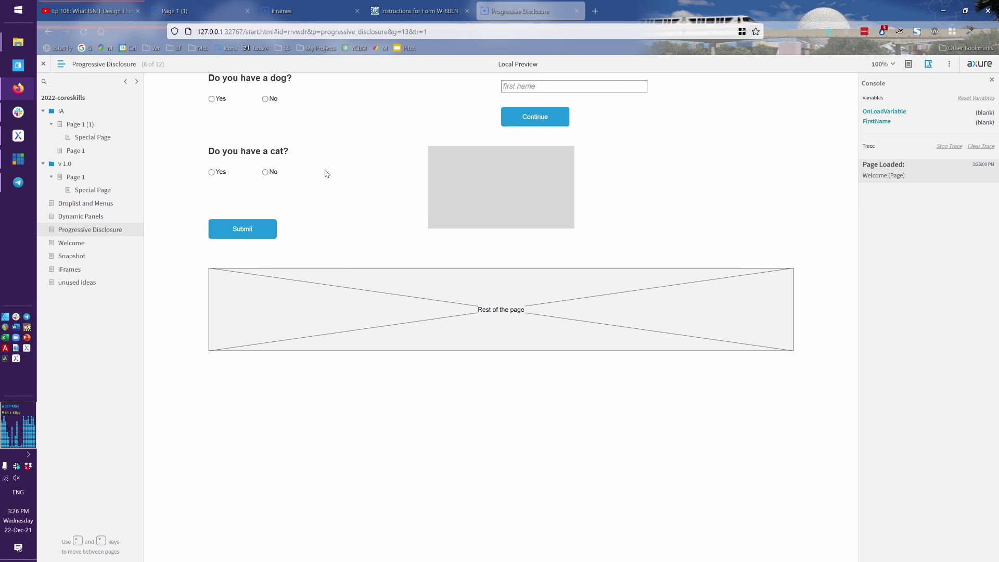
pyautogui.click(549, 90)
pyautogui.write('Debb')
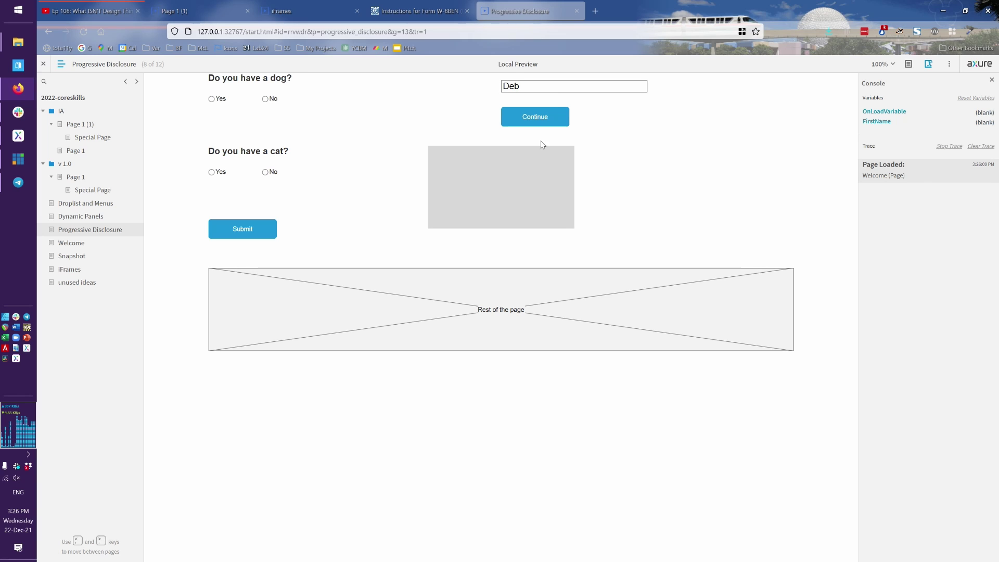
pyautogui.click(537, 123)
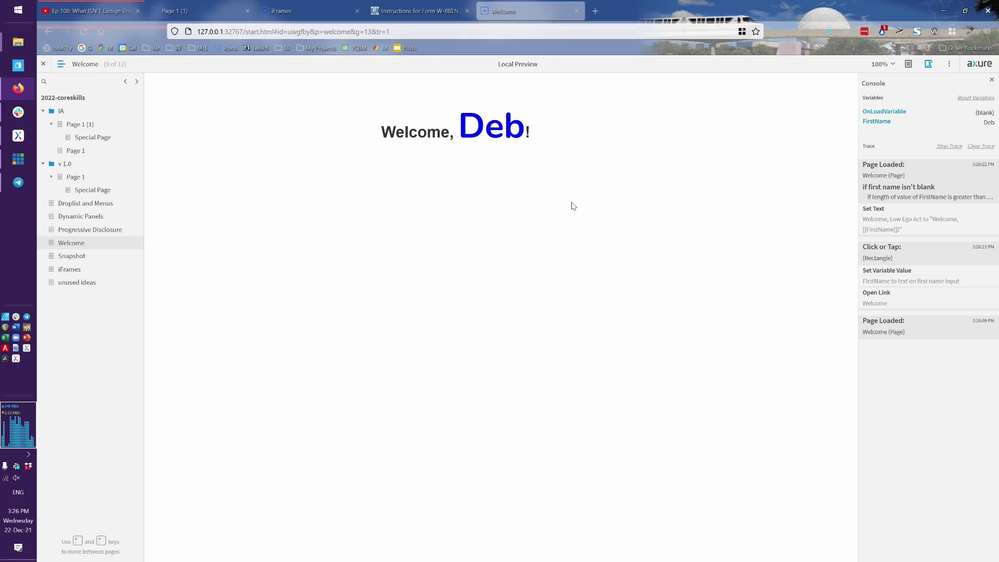
# Step: Switch back to Axure RP and reopen the rich text of the Page Loaded case's Set Text action
pyautogui.hotkey('alt', 'Tab')
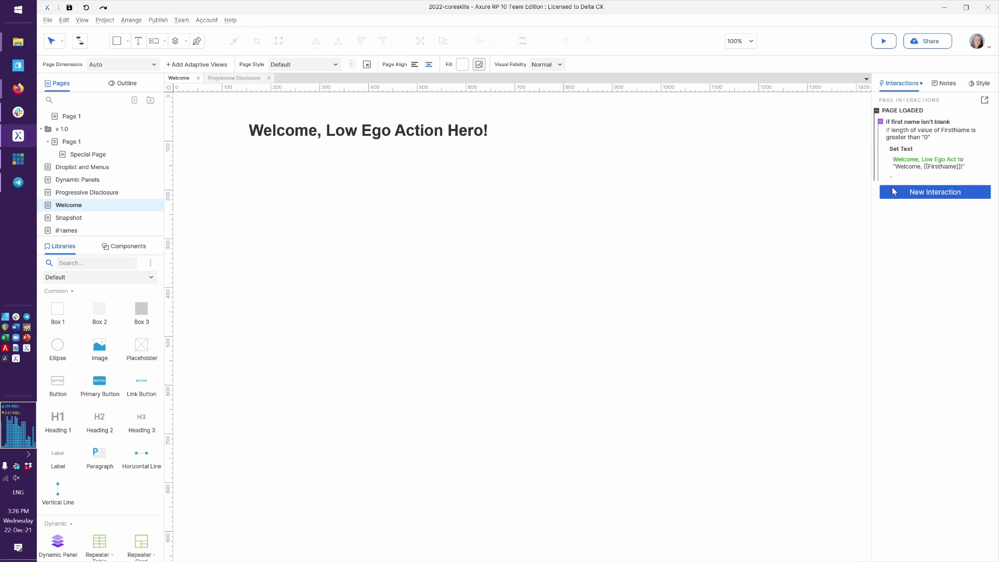
pyautogui.click(925, 165)
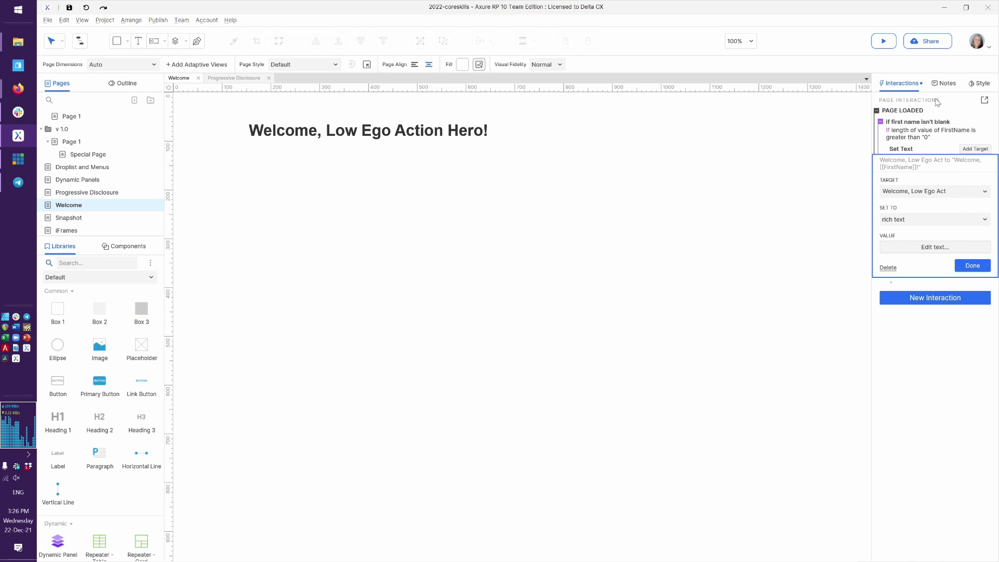
pyautogui.doubleClick(944, 121)
pyautogui.click(451, 239)
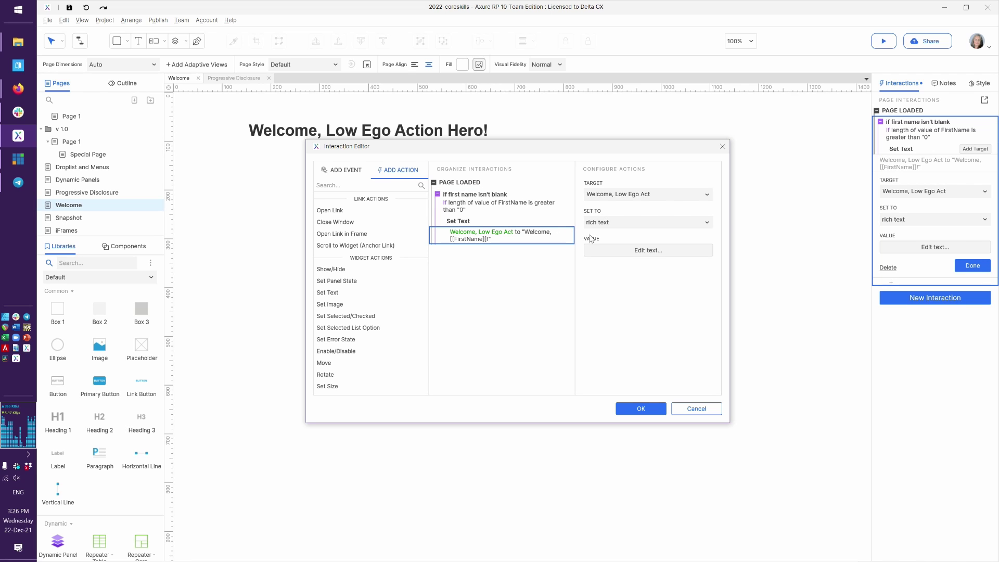
pyautogui.click(624, 253)
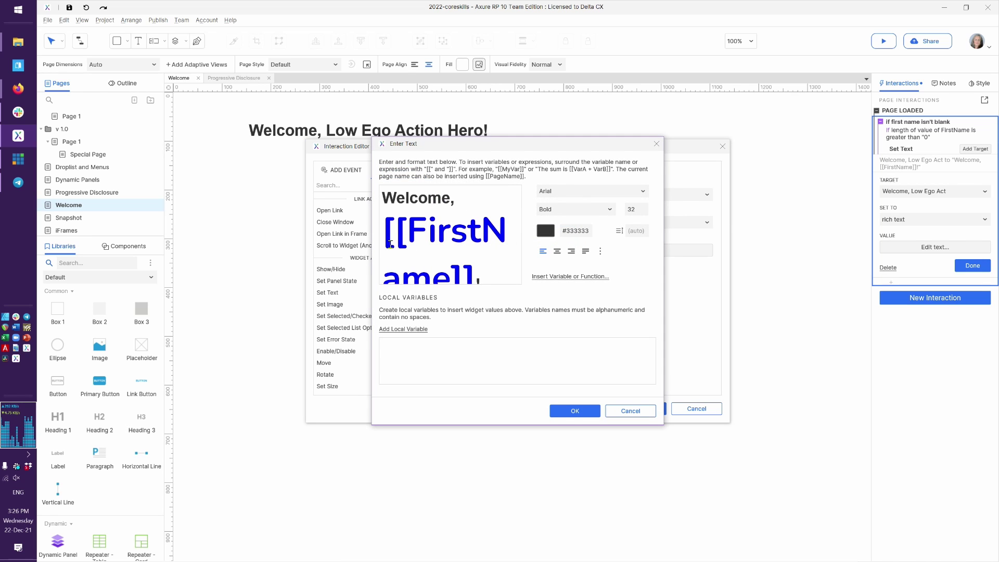
# Step: Select only the FirstName variable inside the double square brackets of the greeting's rich text
pyautogui.click(413, 240)
pyautogui.hotkey('shift', 'Down')
pyautogui.hotkey('shift', 'Right')
pyautogui.hotkey('shift', 'Right')
pyautogui.hotkey('shift', 'Right')
pyautogui.hotkey('shift', 'Left')
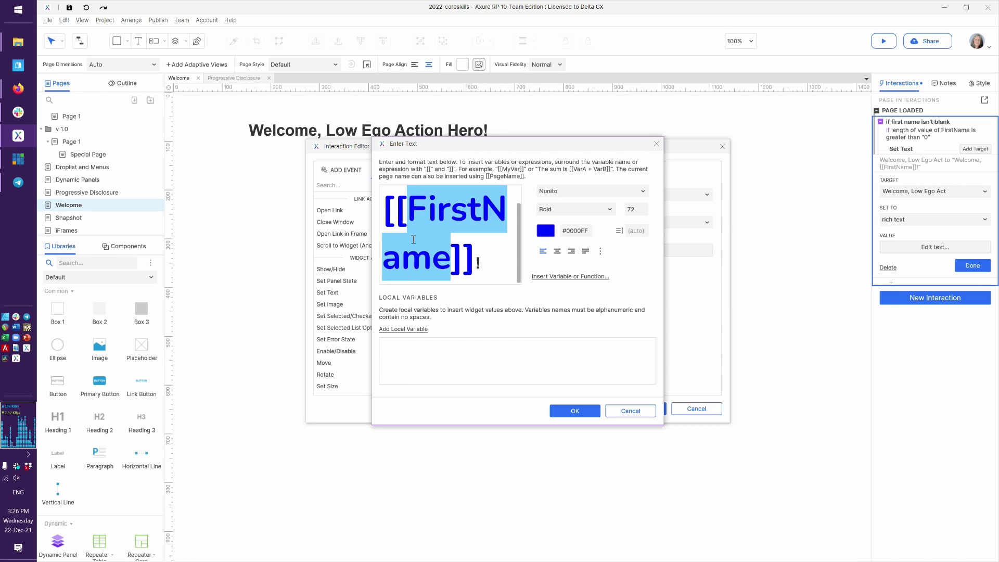
# Step: Select the complete [[FirstName]] expression, including all its square brackets, to check its formatting
pyautogui.press('Right')
pyautogui.press('Right')
pyautogui.press('Right')
pyautogui.hotkey('shift', 'Left')
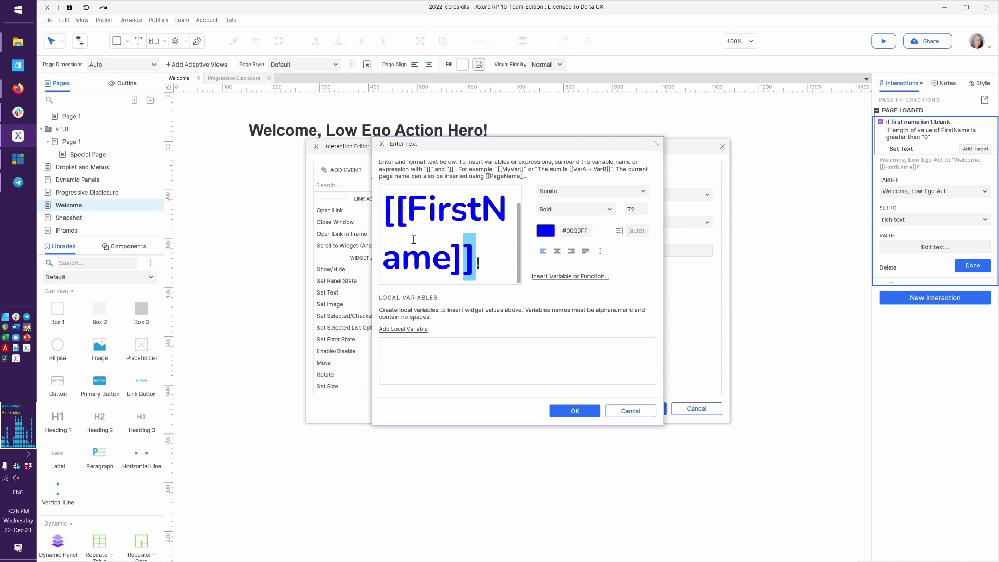
pyautogui.hotkey('shift', 'Up')
pyautogui.hotkey('shift', 'Left')
pyautogui.hotkey('shift', 'Left')
pyautogui.hotkey('shift', 'Left')
pyautogui.hotkey('shift', 'Left')
pyautogui.hotkey('shift', 'Left')
pyautogui.hotkey('shift', 'Left')
pyautogui.hotkey('shift', 'Left')
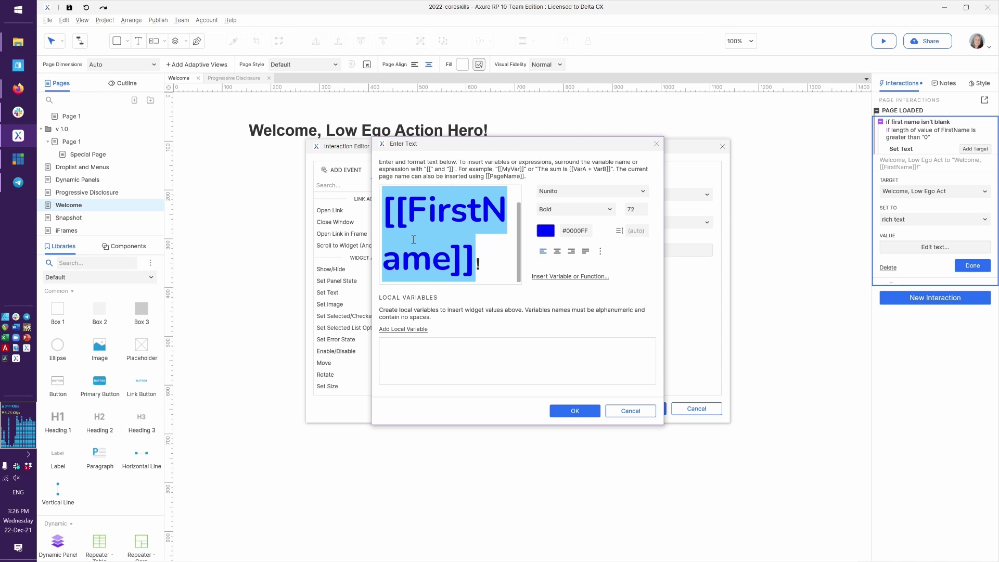
pyautogui.scroll(1, 459, 273)
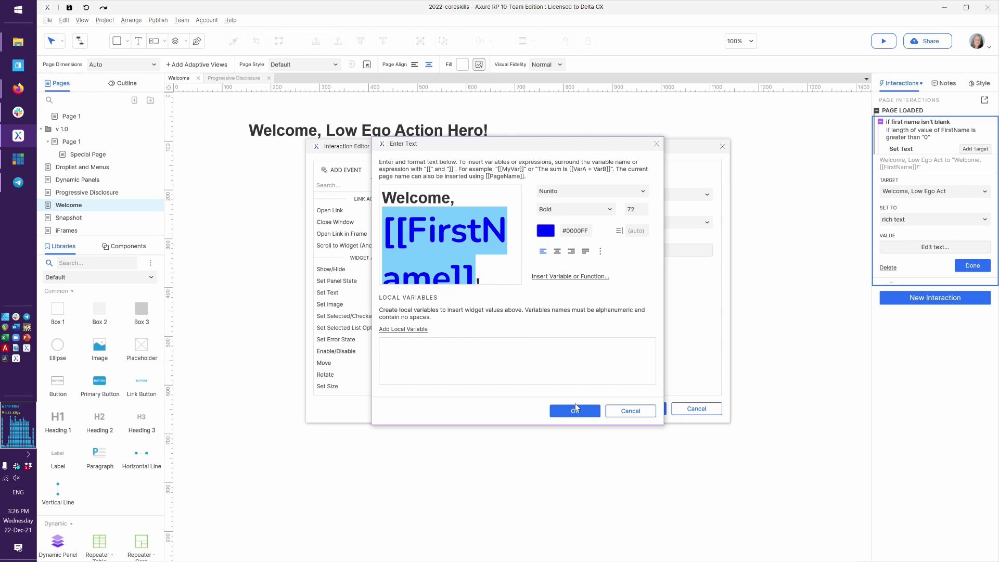
# Step: Confirm the text and interaction editors, preview the Welcome page and check the FirstName variable in the console
pyautogui.click(584, 414)
pyautogui.click(641, 410)
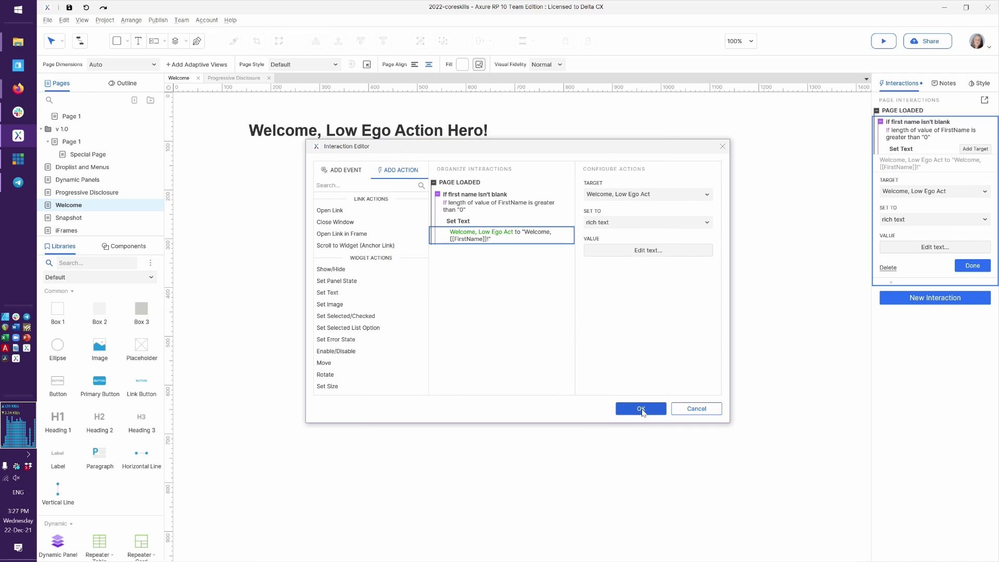
pyautogui.hotkey('ctrl', '.')
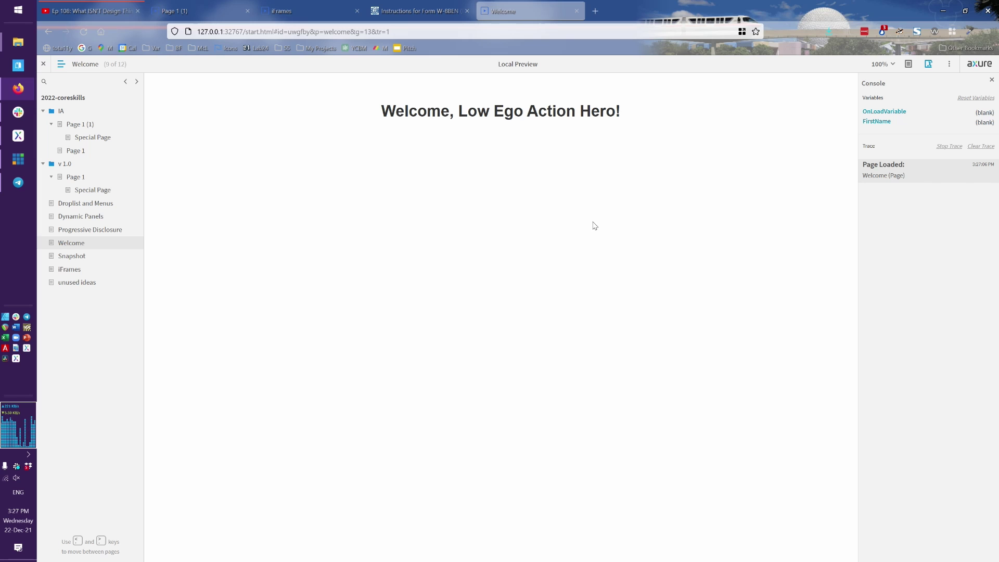
pyautogui.moveTo(991, 128); pyautogui.dragTo(970, 115)
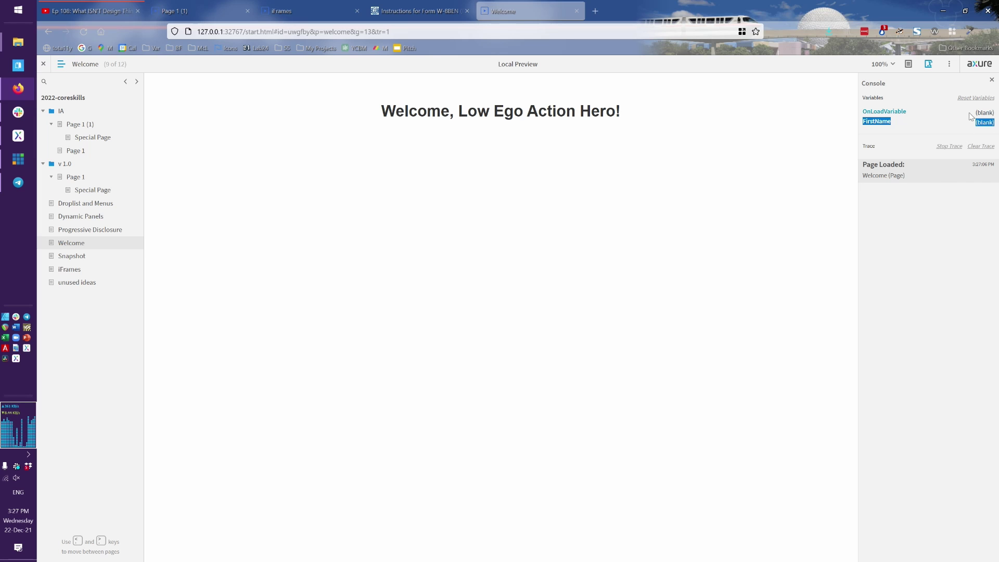
# Step: In Axure RP, add a Heading 3 reading "Which pet do you have?" at about x 1033, y 15 on the Progressive Disclosure page
pyautogui.hotkey('alt', 'Tab')
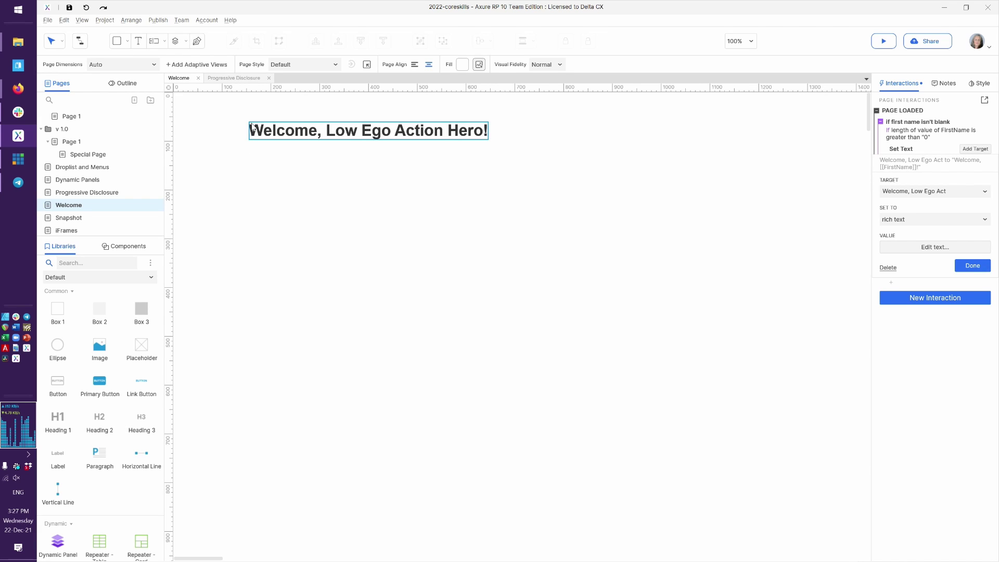
pyautogui.click(232, 79)
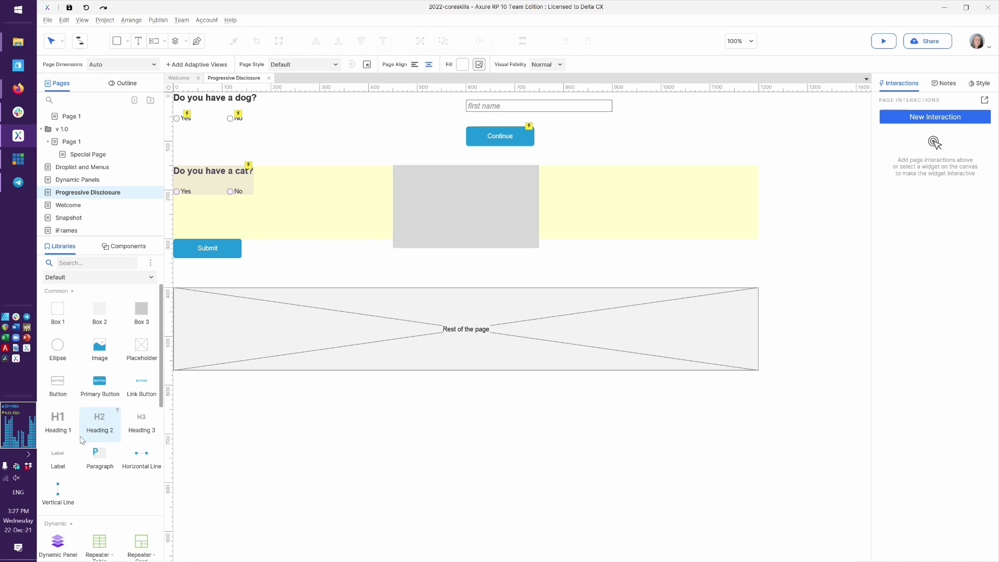
pyautogui.scroll(-5, 83, 457)
pyautogui.scroll(-2, 84, 469)
pyautogui.scroll(8, 104, 453)
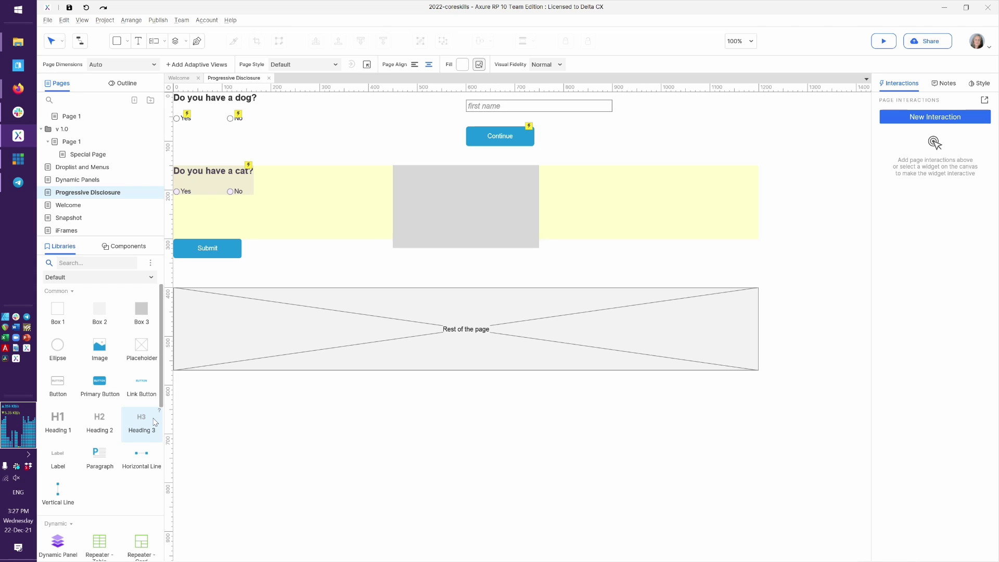
pyautogui.moveTo(702, 89); pyautogui.dragTo(676, 97)
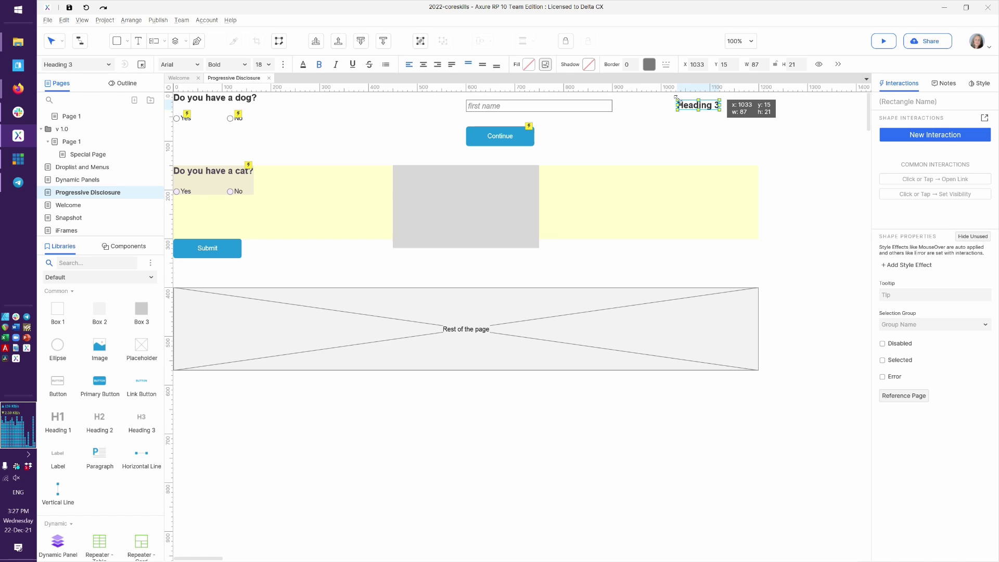
pyautogui.doubleClick(678, 102)
pyautogui.write('Which pet do you have?')
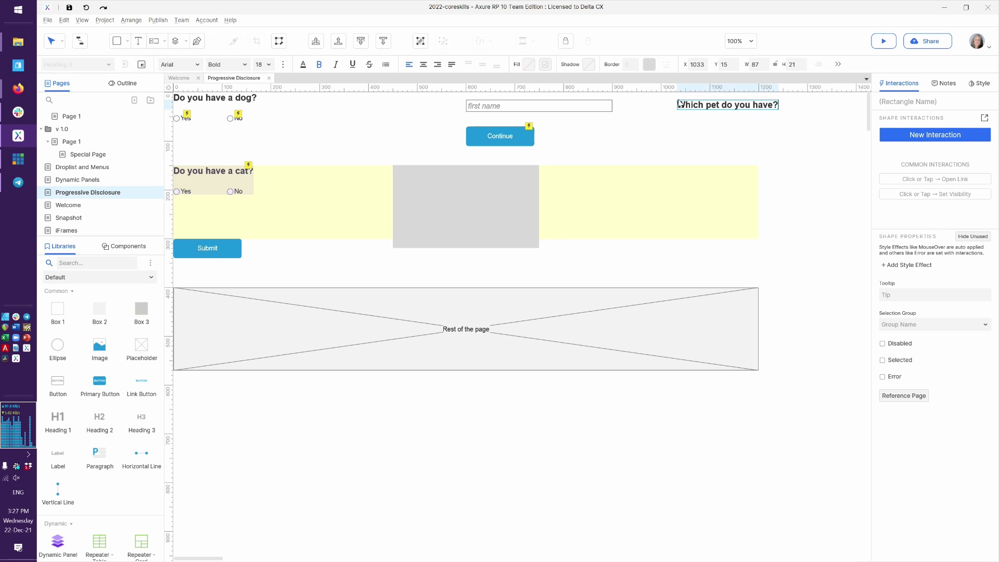
pyautogui.click(649, 138)
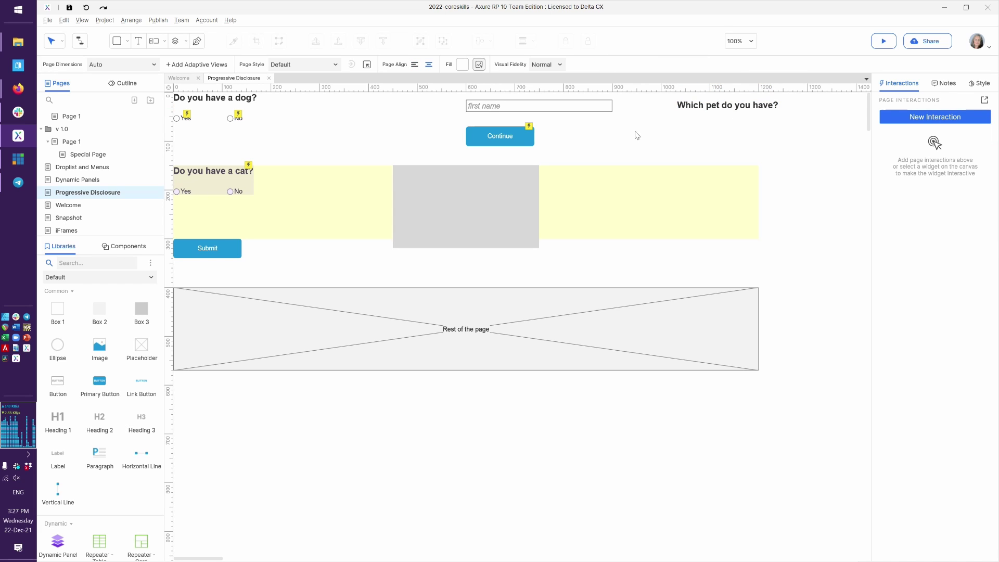
# Step: Place a radio button labelled "Dog" under the pet question, at about x 1034, y 50
pyautogui.scroll(-5, 133, 468)
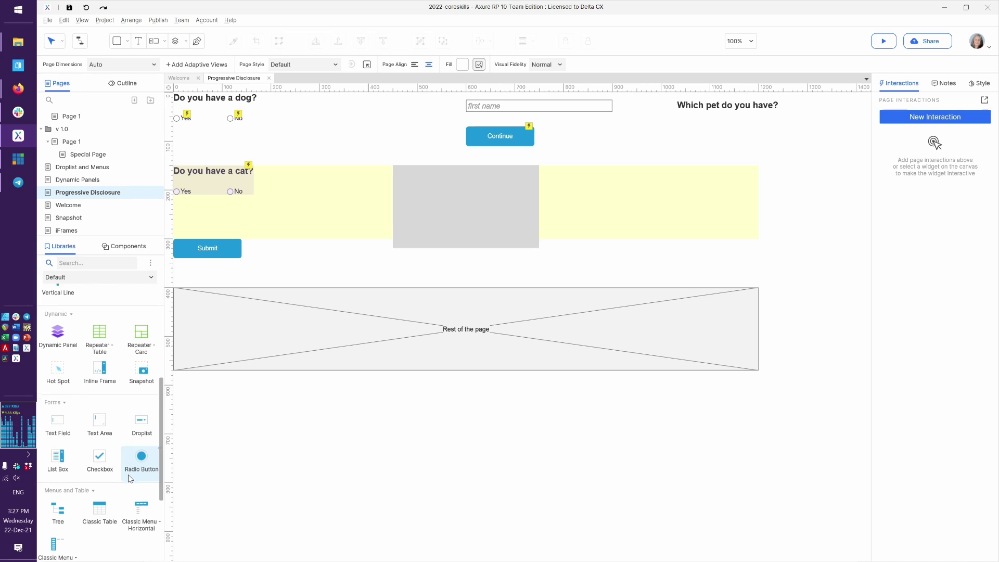
pyautogui.moveTo(138, 466); pyautogui.dragTo(674, 119)
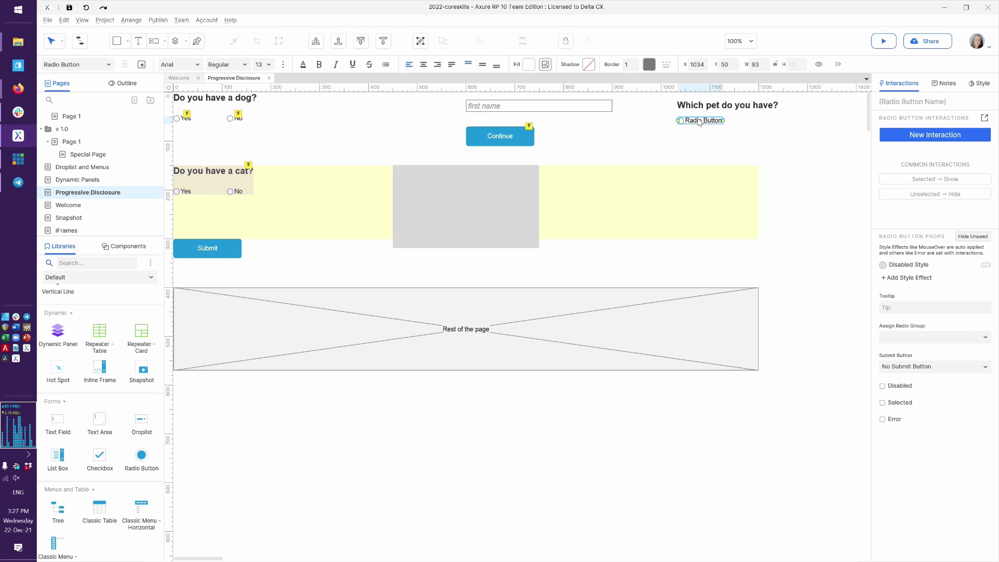
pyautogui.doubleClick(698, 122)
pyautogui.write('Dog')
pyautogui.click(702, 125)
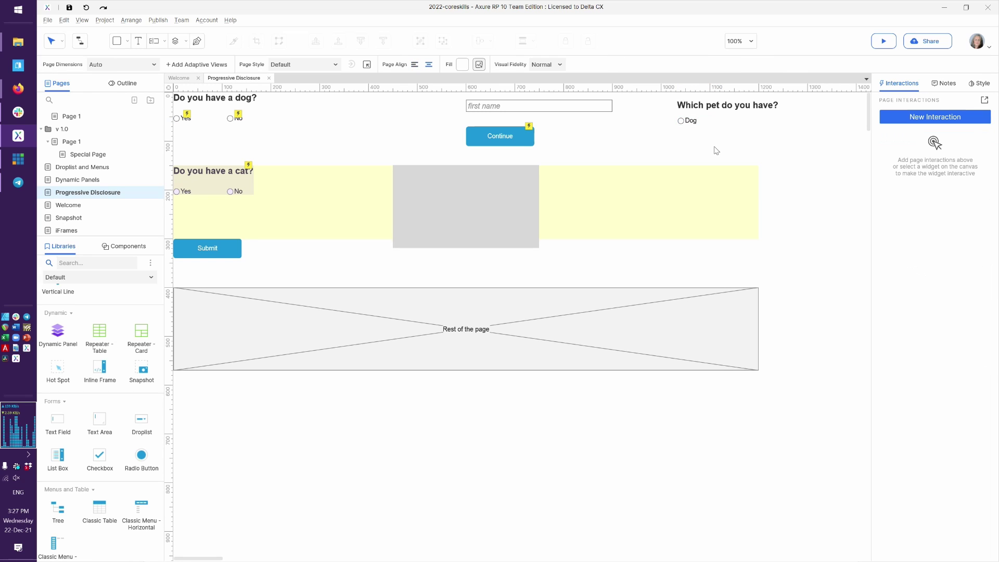
# Step: Duplicate the Dog radio button, place the copy beside it at about x 1150, y 50, and label it "Cat"
pyautogui.click(691, 124)
pyautogui.hotkey('ctrl', 'd')
pyautogui.moveTo(695, 128); pyautogui.dragTo(747, 121)
pyautogui.doubleClick(747, 122)
pyautogui.write('Cat')
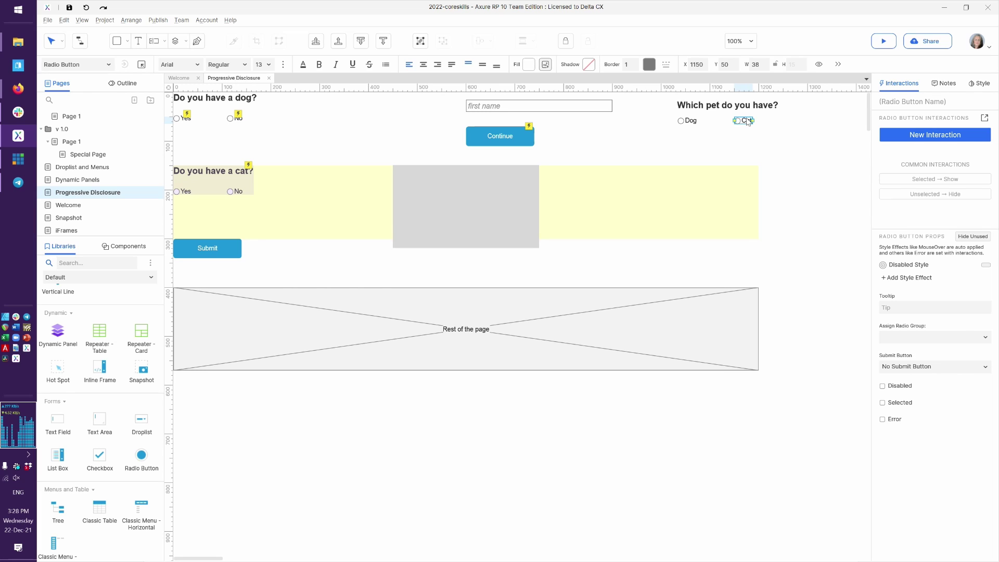
pyautogui.click(722, 145)
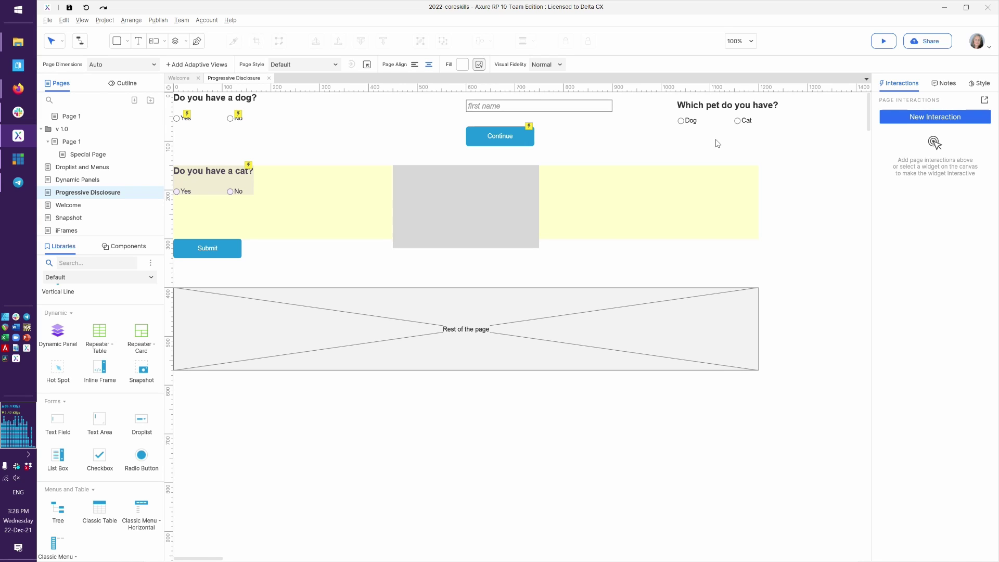
# Step: Give the Dog radio button a Click or Tap event with a Set Variable Value action
pyautogui.click(687, 121)
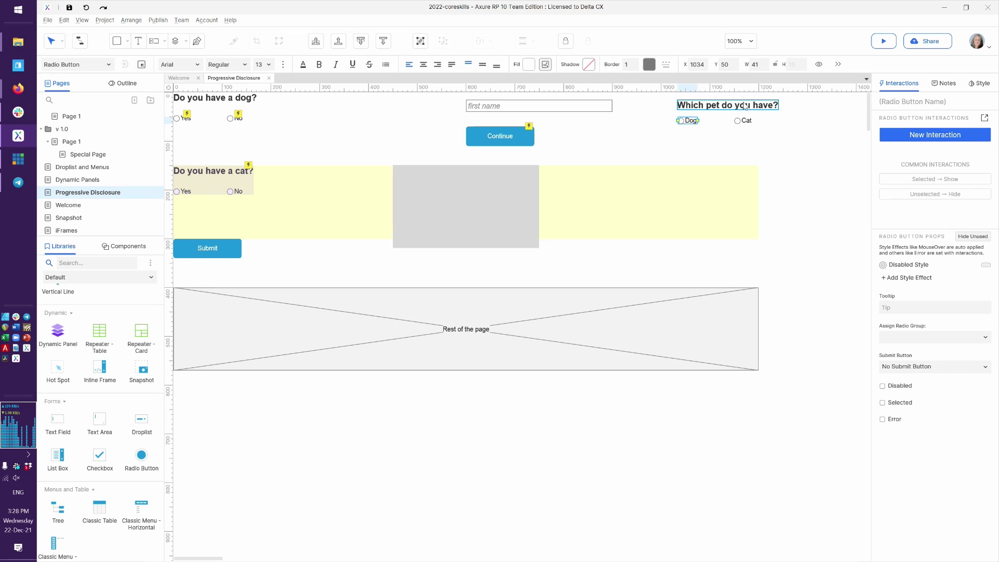
pyautogui.click(984, 118)
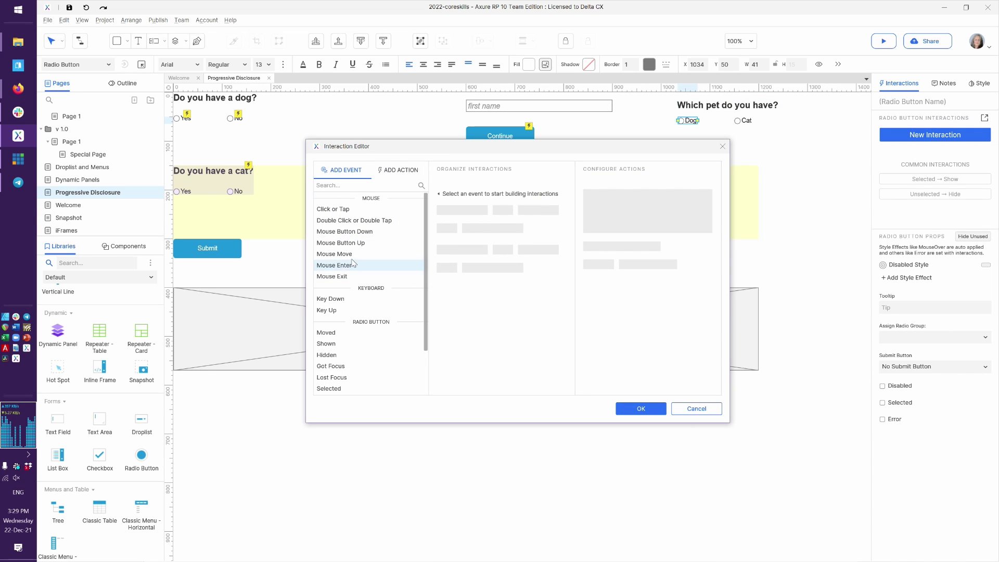
pyautogui.click(339, 209)
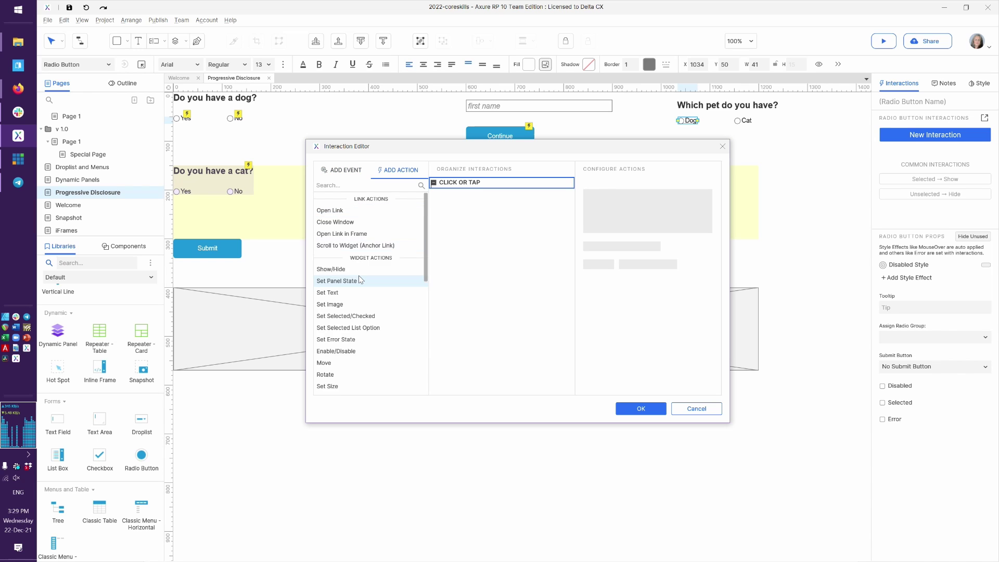
pyautogui.scroll(-5, 358, 276)
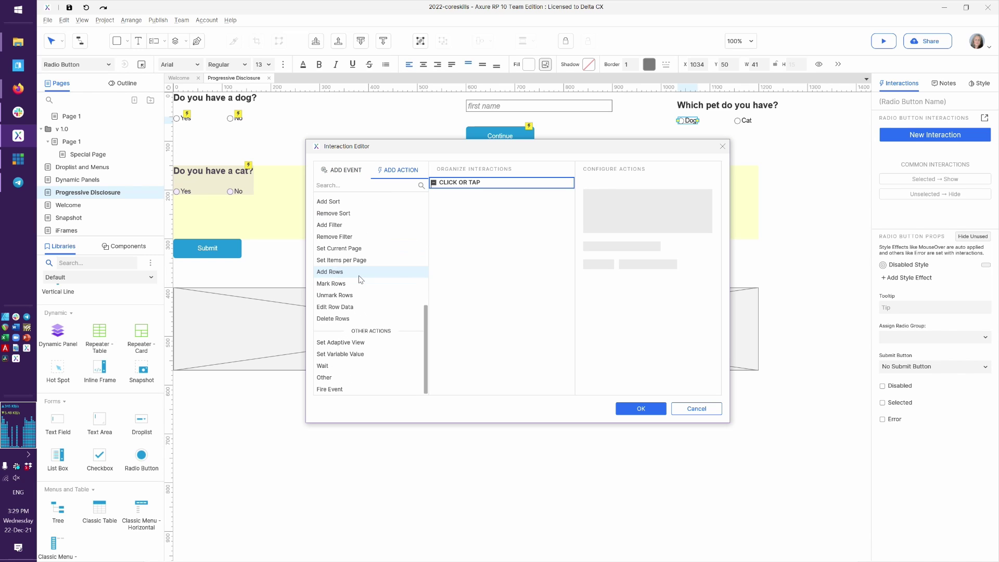
pyautogui.click(340, 354)
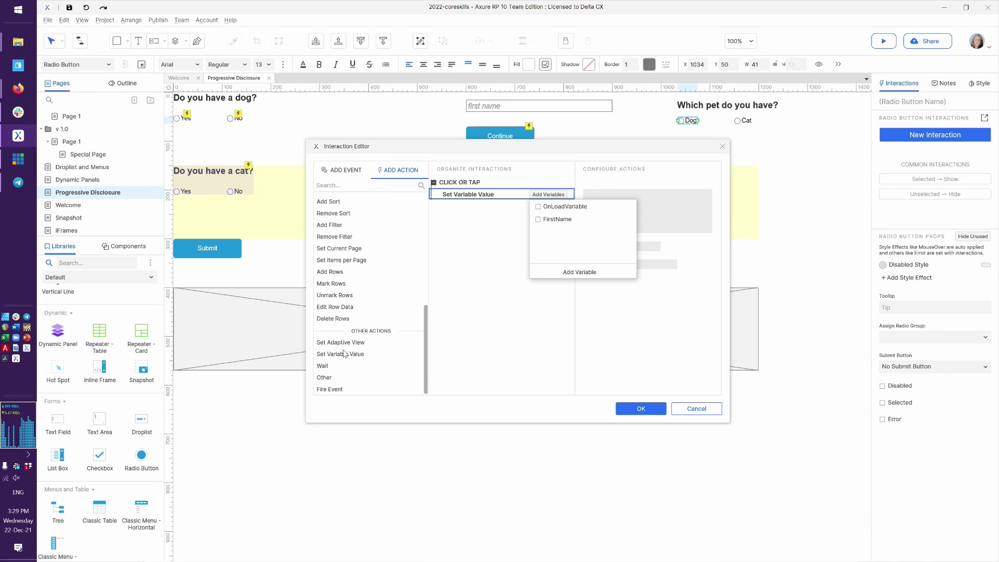
# Step: Add a global variable named "Pet" from the Dog radio button's Set Variable Value action
pyautogui.click(579, 272)
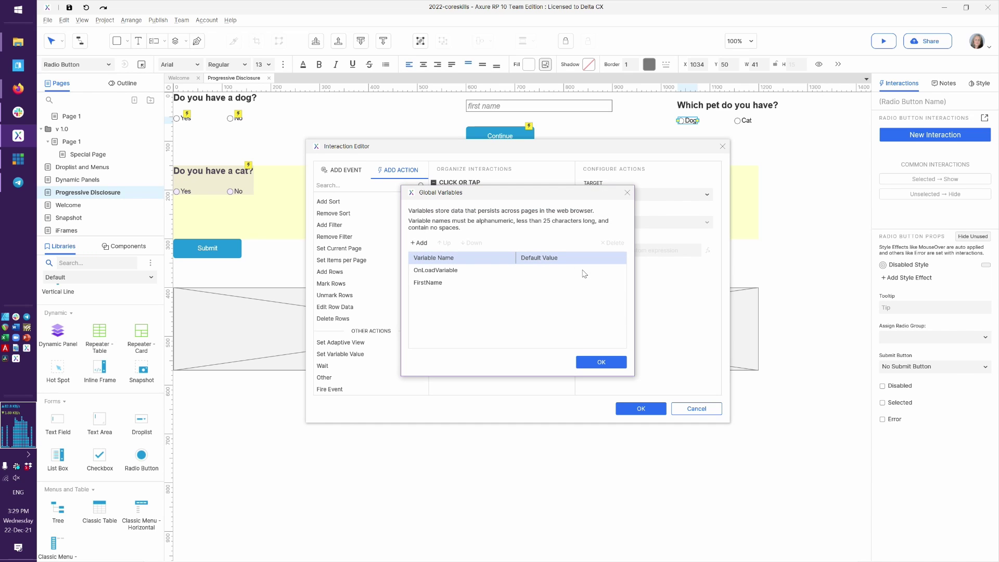
pyautogui.click(419, 245)
pyautogui.write('Pet')
pyautogui.click(540, 304)
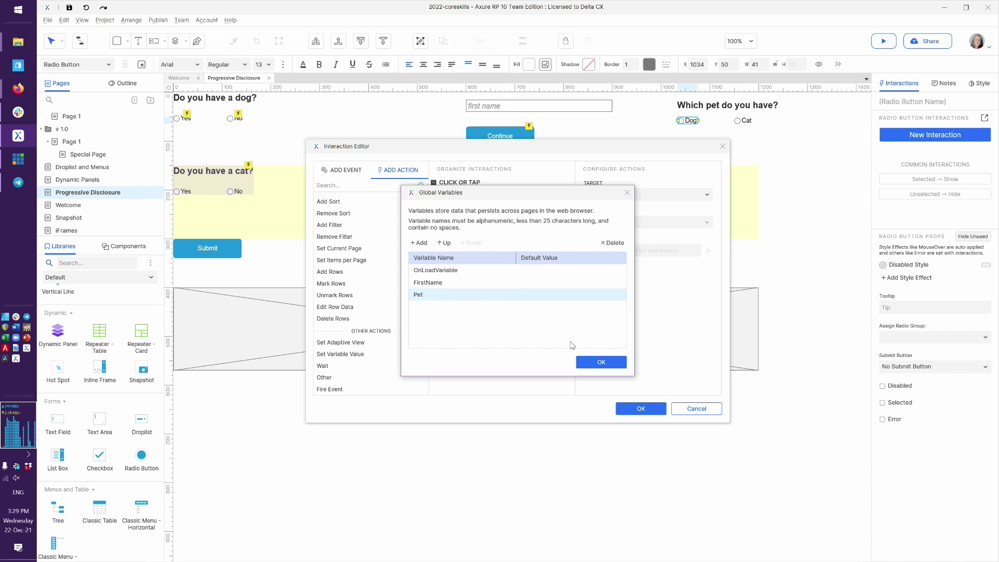
pyautogui.click(596, 363)
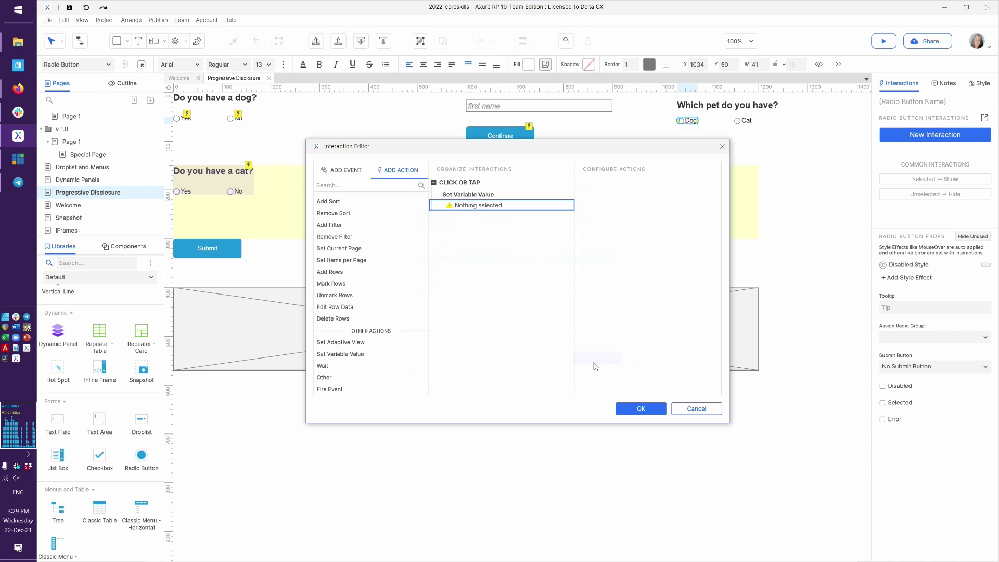
# Step: Configure the Dog radio button's action to set Pet to the text on widget This, and save the interaction
pyautogui.click(487, 206)
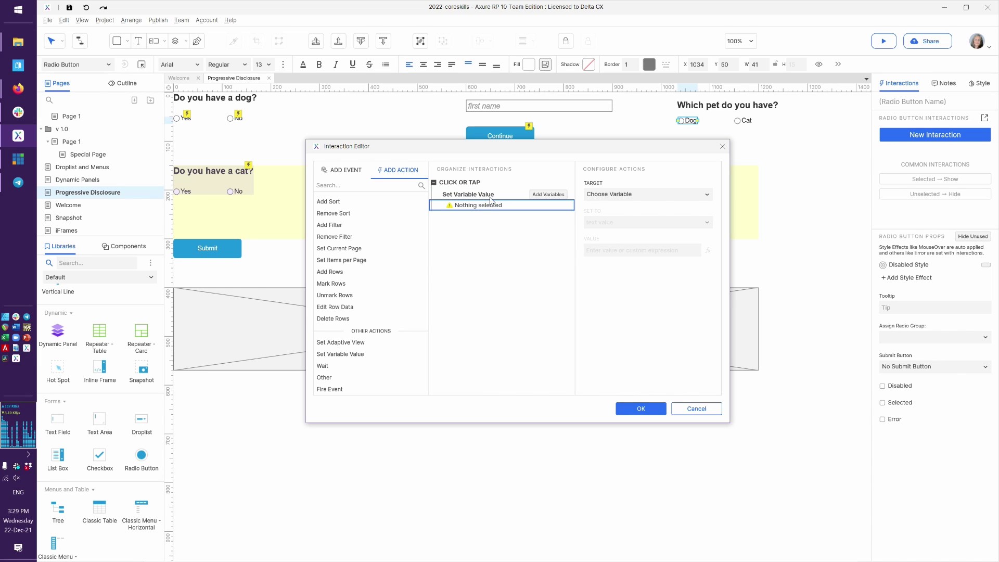
pyautogui.click(611, 193)
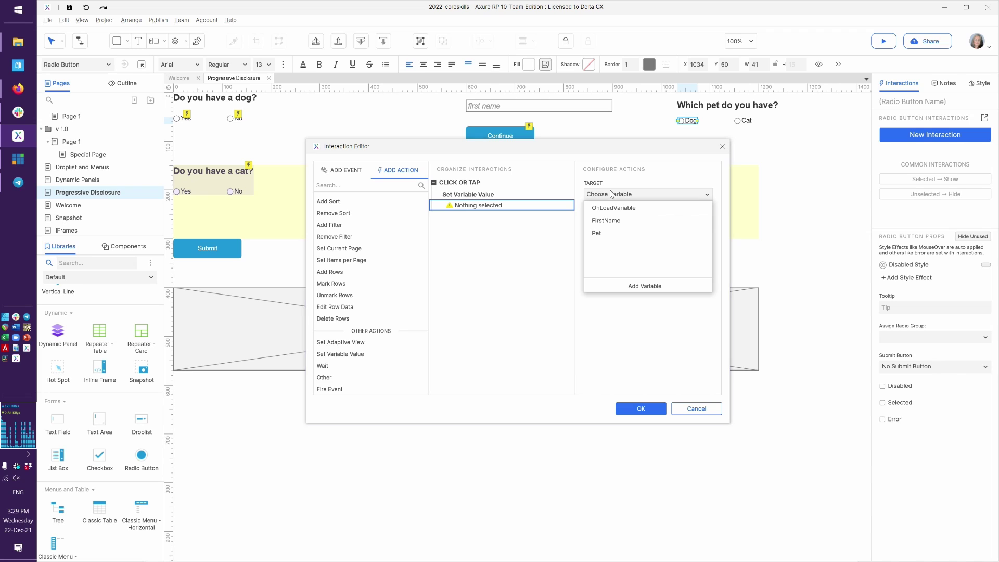
pyautogui.click(599, 233)
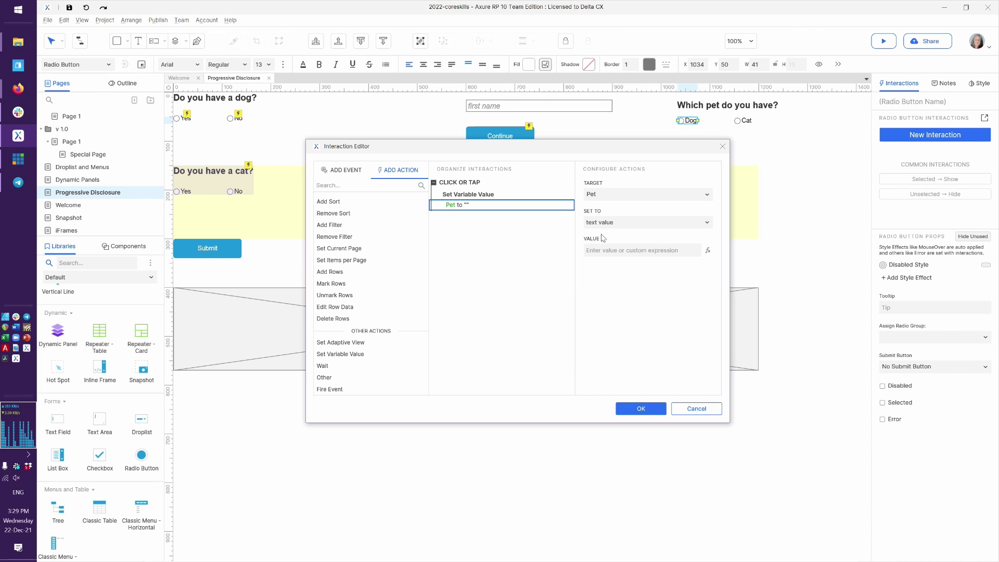
pyautogui.click(635, 252)
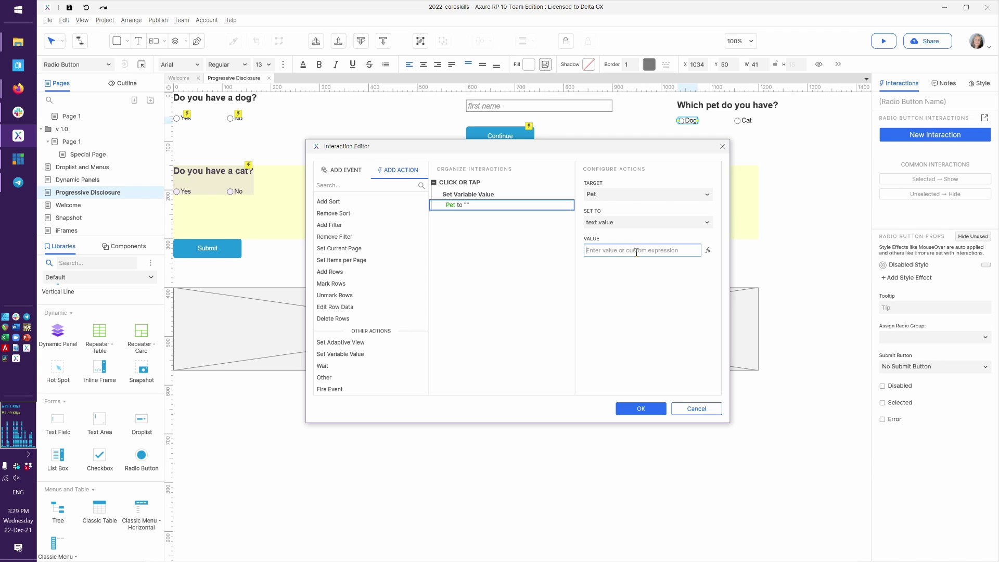
pyautogui.click(706, 223)
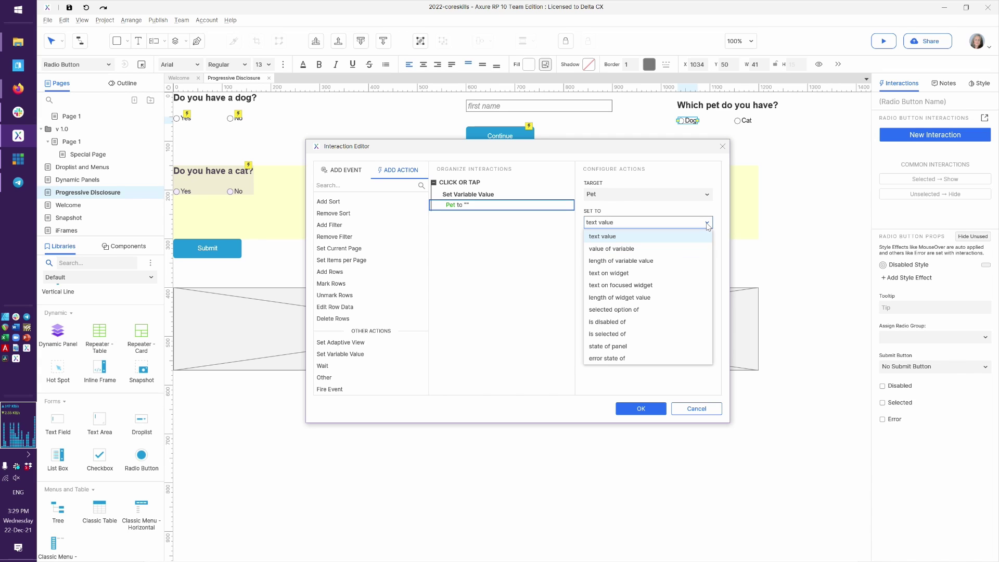
pyautogui.click(623, 273)
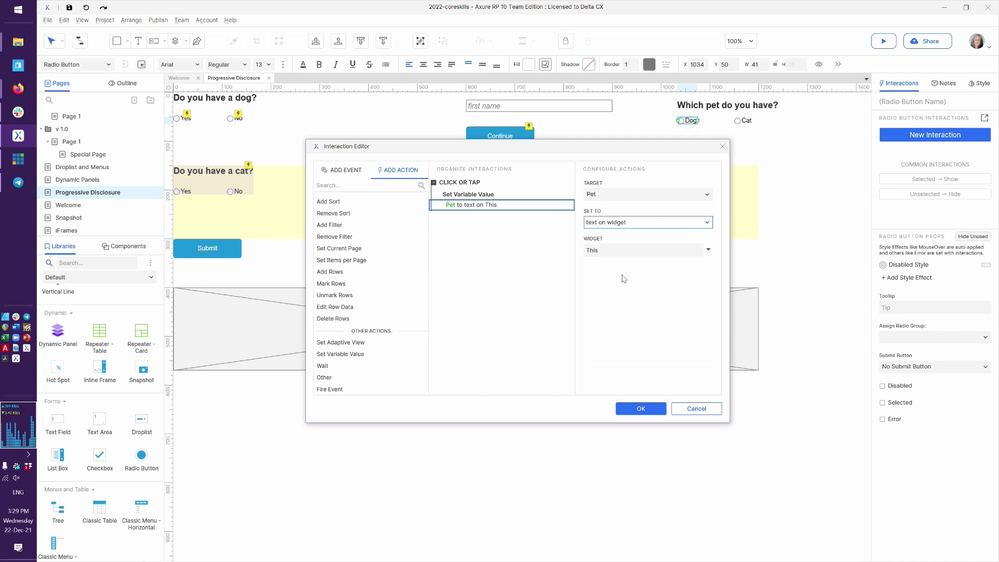
pyautogui.click(640, 408)
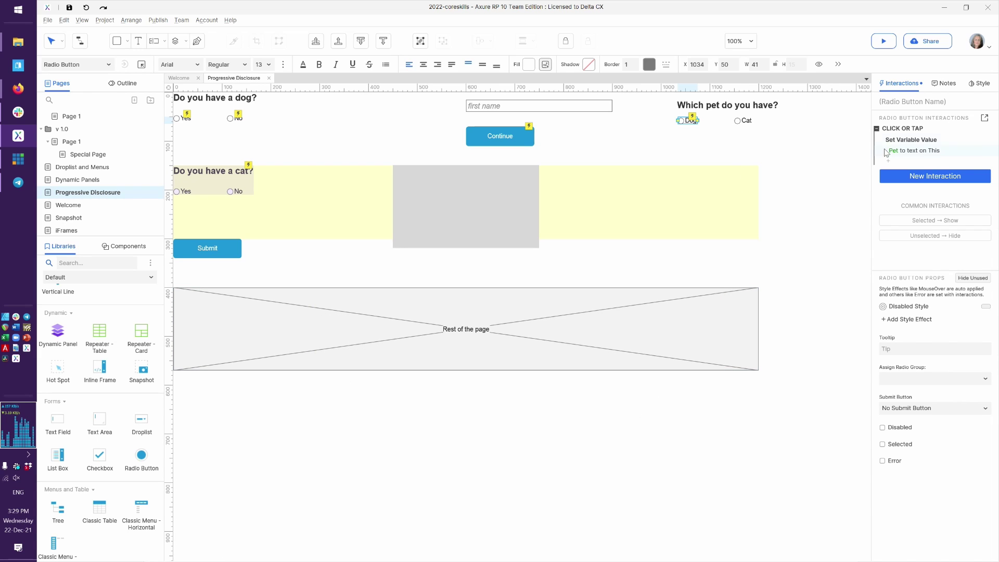
# Step: Copy the Dog radio button's Click or Tap interaction onto the Cat radio button
pyautogui.click(927, 133)
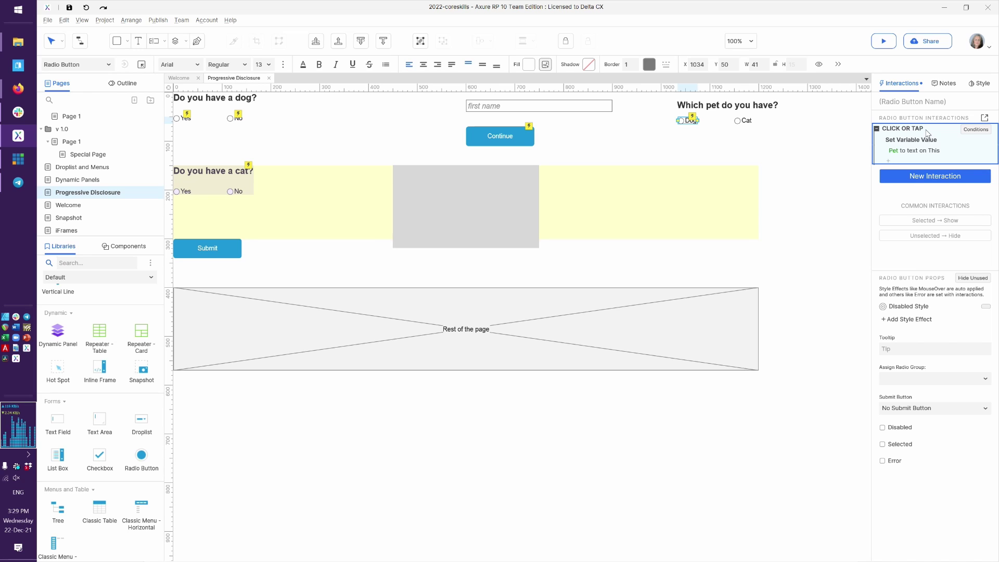
pyautogui.click(755, 124)
pyautogui.click(753, 122)
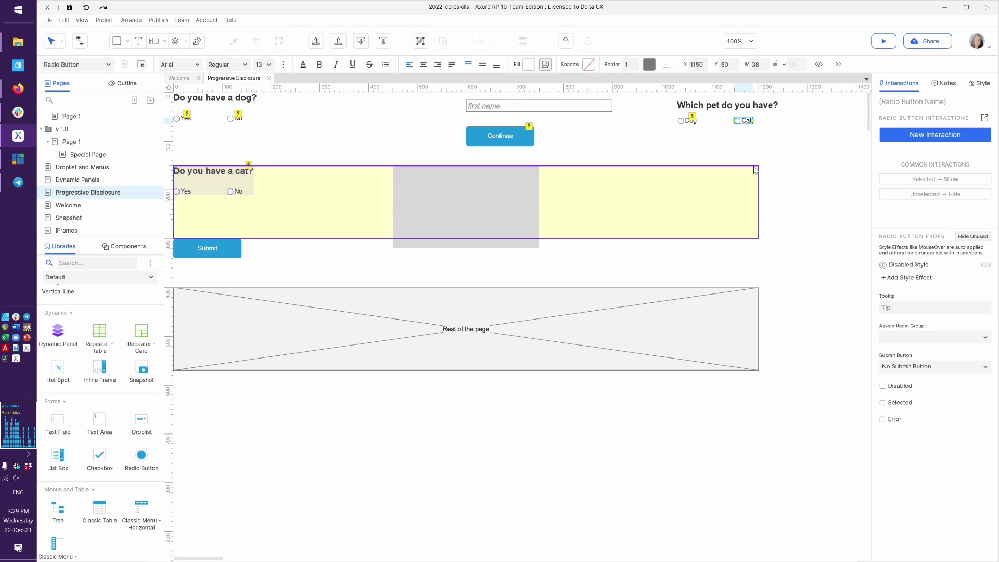
# Step: Switch to the browser preview and test the Progressive Disclosure page by choosing Dog and Cat while checking the Pet variable
pyautogui.hotkey('alt', 'Tab')
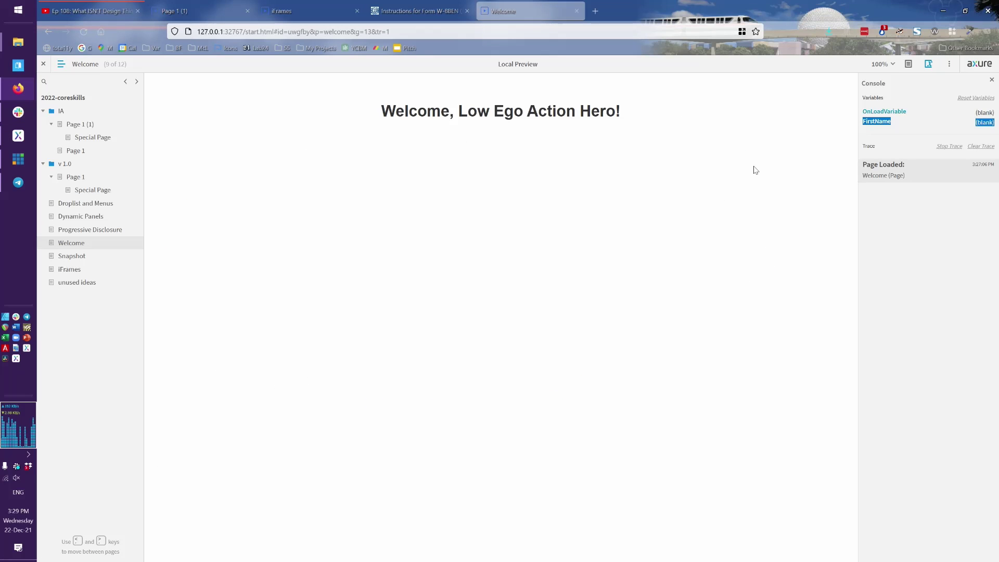
pyautogui.click(73, 229)
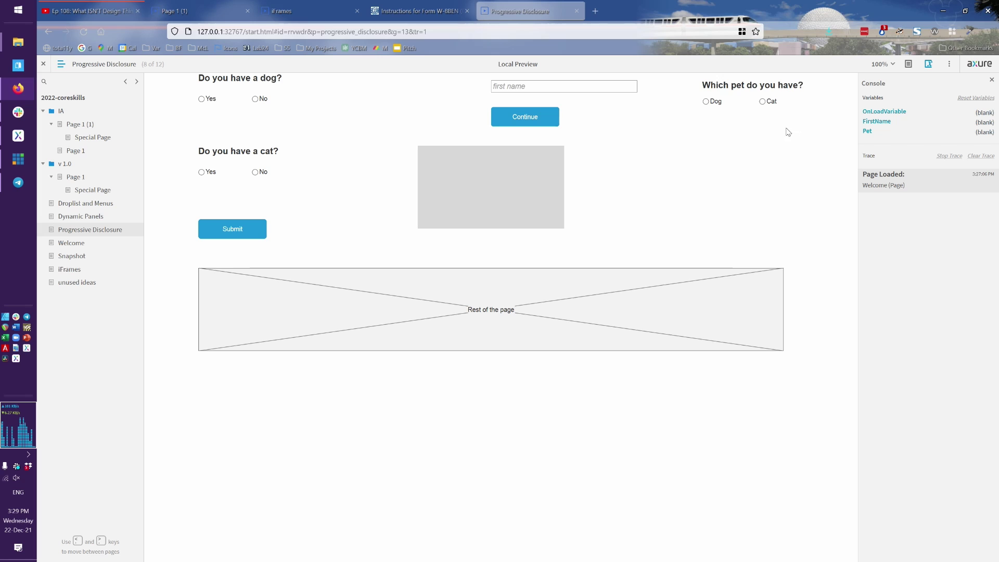
pyautogui.click(717, 103)
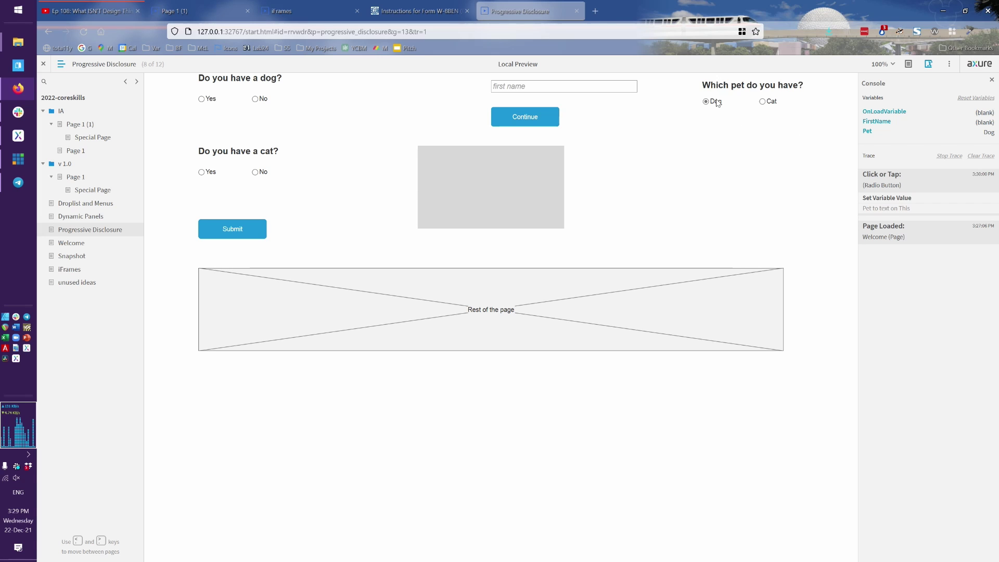
pyautogui.click(772, 103)
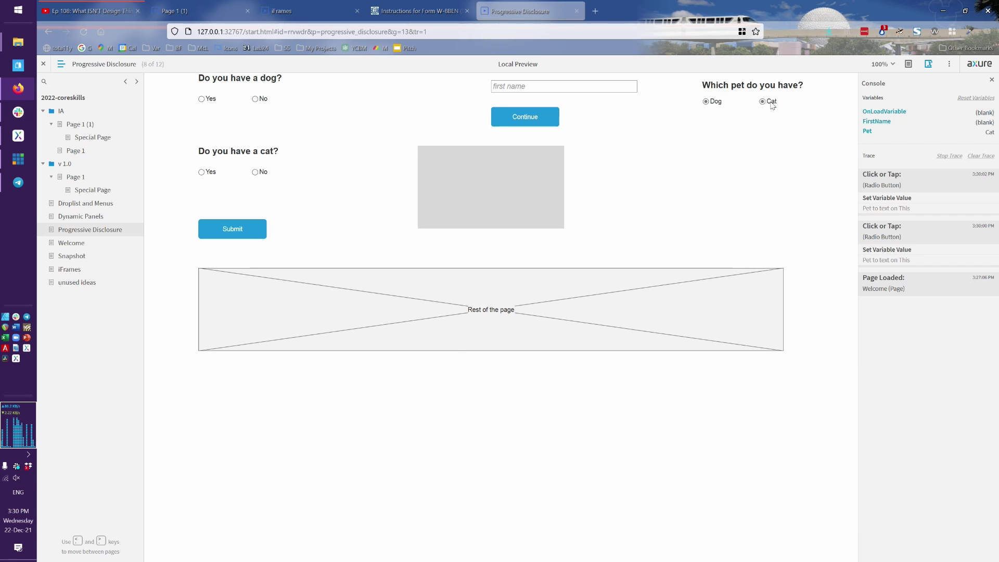
# Step: Back in Axure RP, assign the Dog and Cat radio buttons to a shared radio group named "perts"
pyautogui.hotkey('alt', 'Tab')
pyautogui.moveTo(774, 134); pyautogui.dragTo(671, 125)
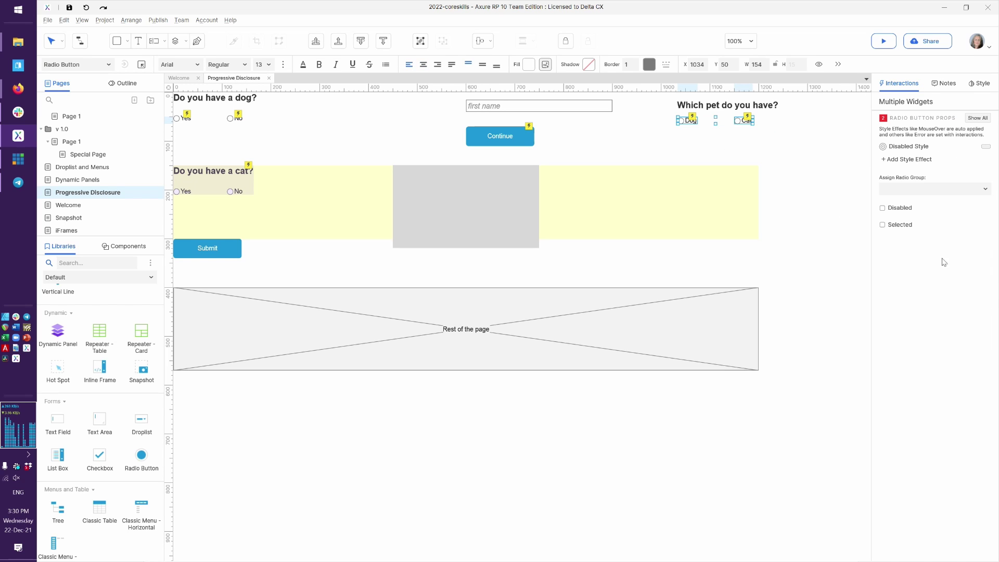
pyautogui.click(921, 190)
pyautogui.write('perts')
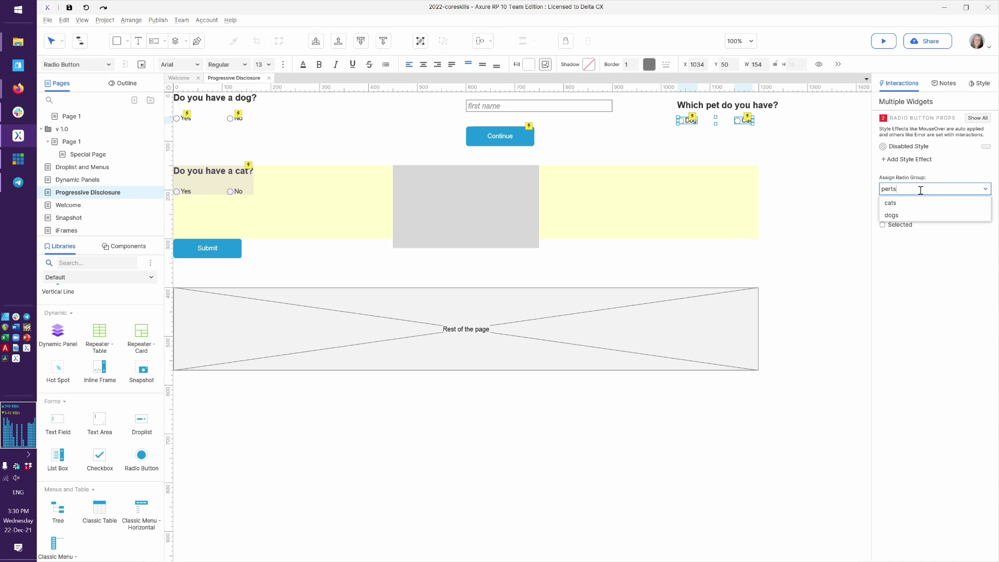
pyautogui.click(811, 209)
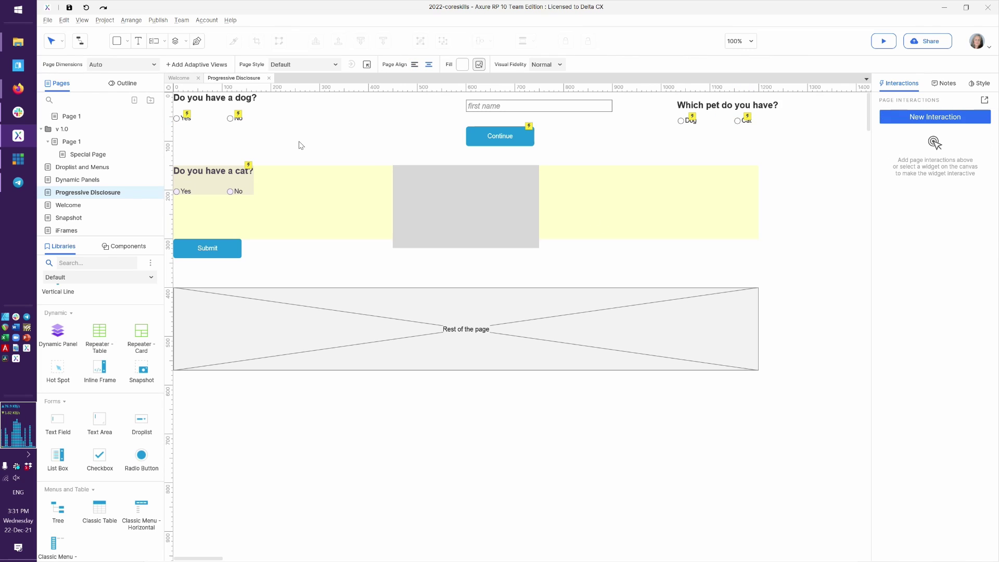
# Step: On the Welcome page, place a dynamic panel below the heading at about x 155, y 140, and name it "pet panel"
pyautogui.click(178, 77)
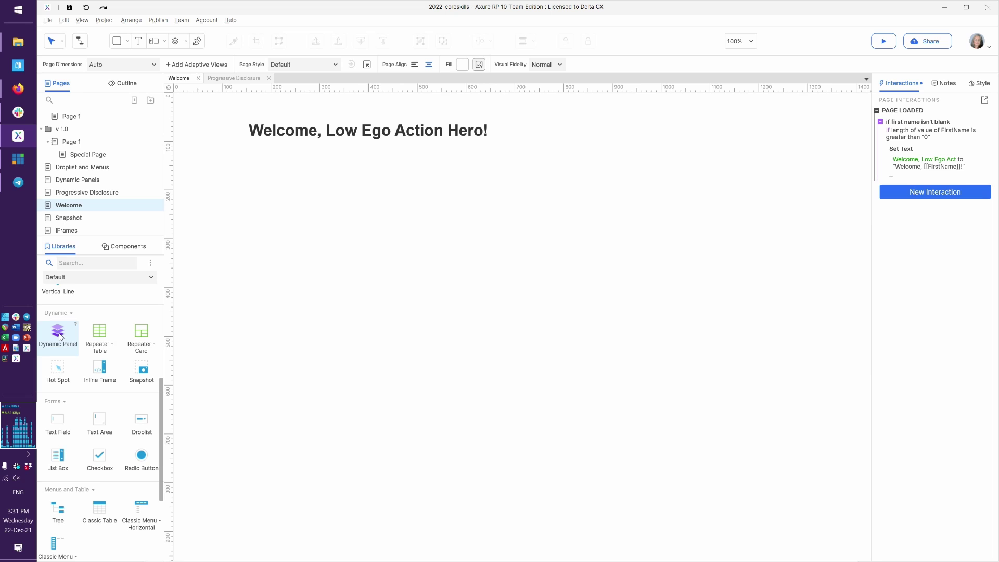
pyautogui.moveTo(60, 337); pyautogui.dragTo(249, 165)
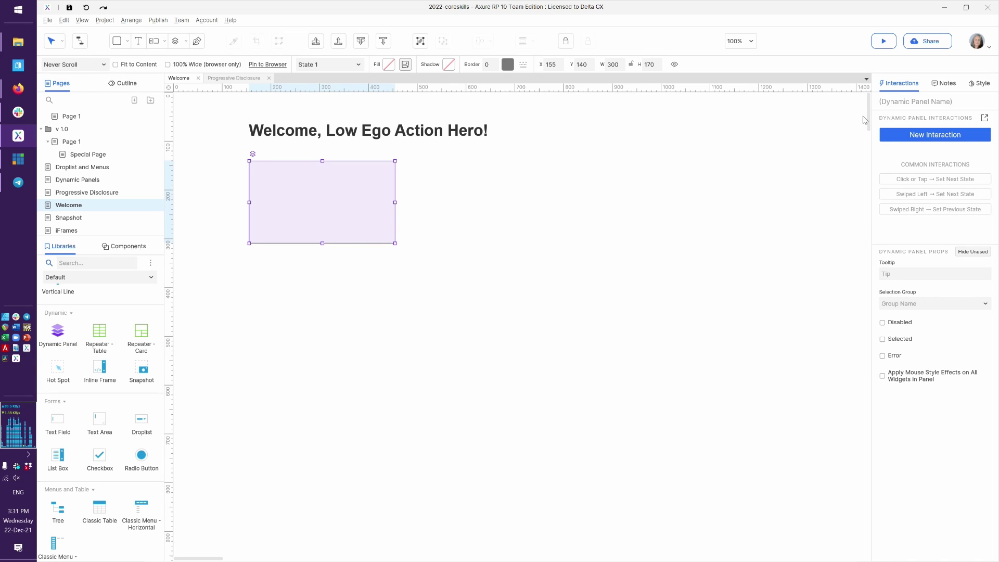
pyautogui.click(897, 100)
pyautogui.write('pet panel')
pyautogui.press('Return')
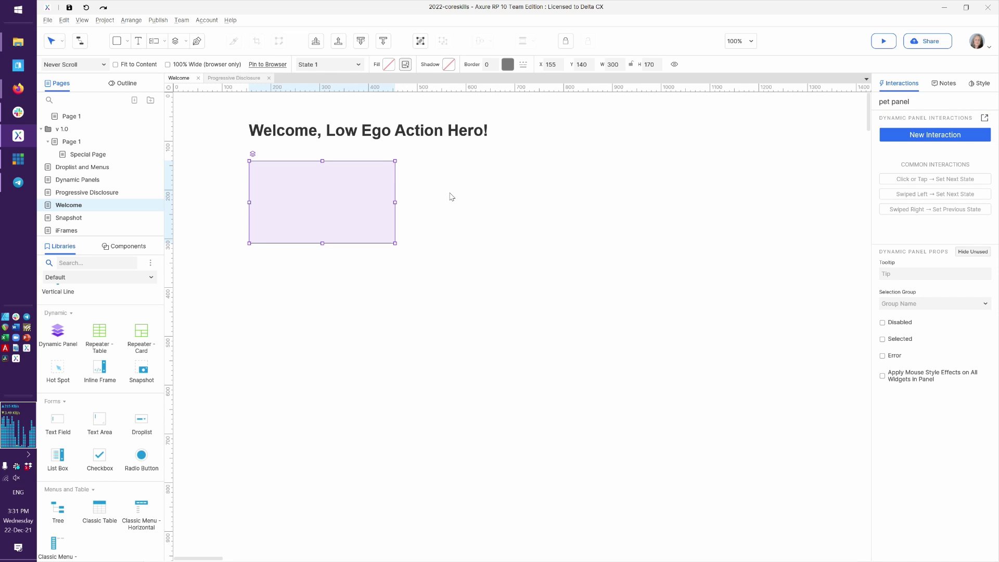
# Step: Rename the pet panel's State 1 to "dog"
pyautogui.click(124, 84)
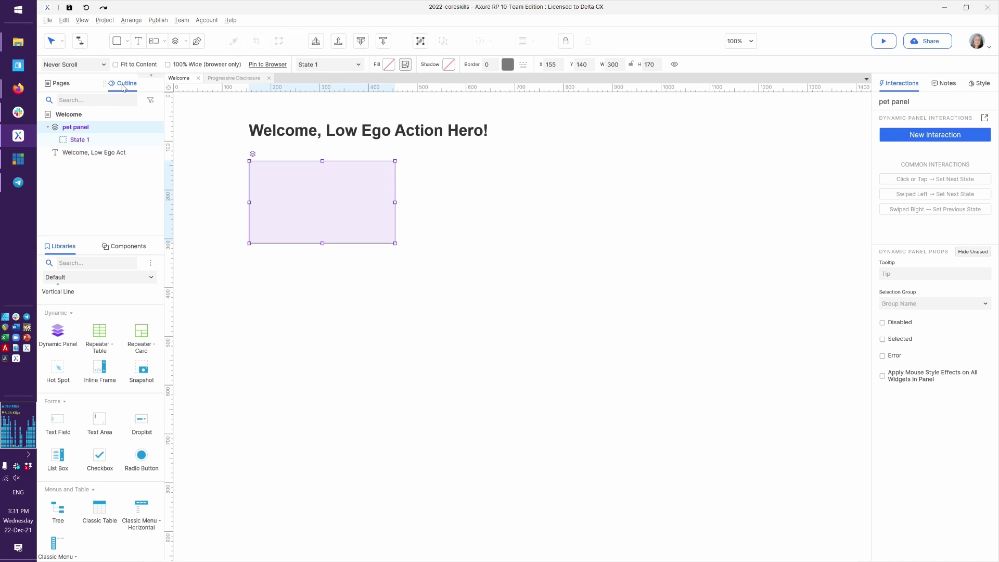
pyautogui.doubleClick(78, 140)
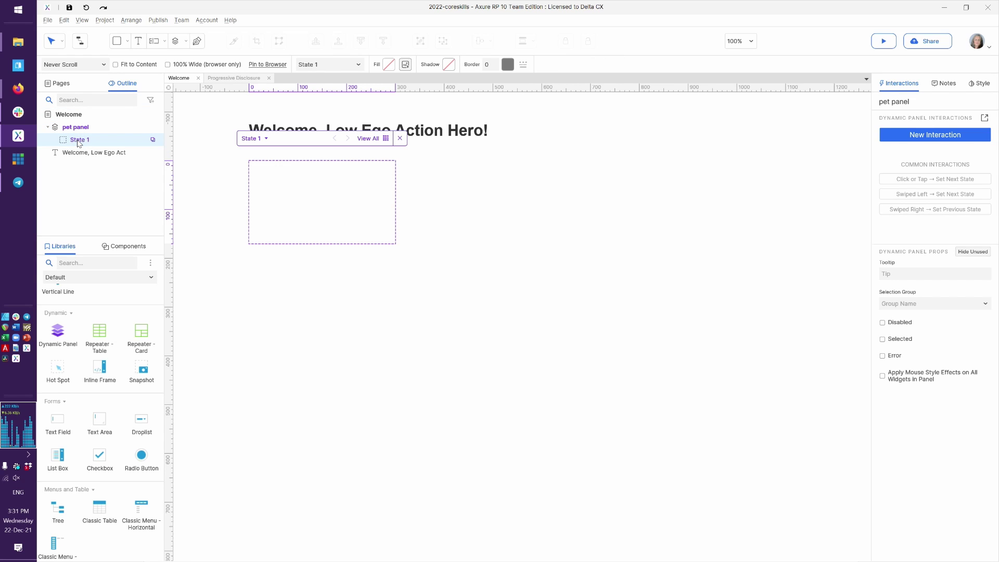
pyautogui.click(78, 140)
pyautogui.write('dog')
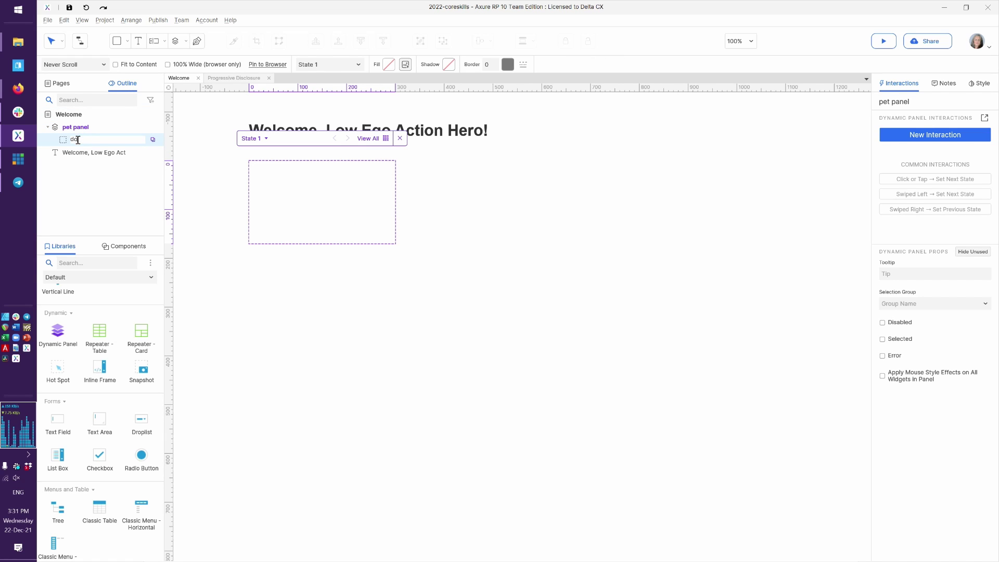
pyautogui.press('Return')
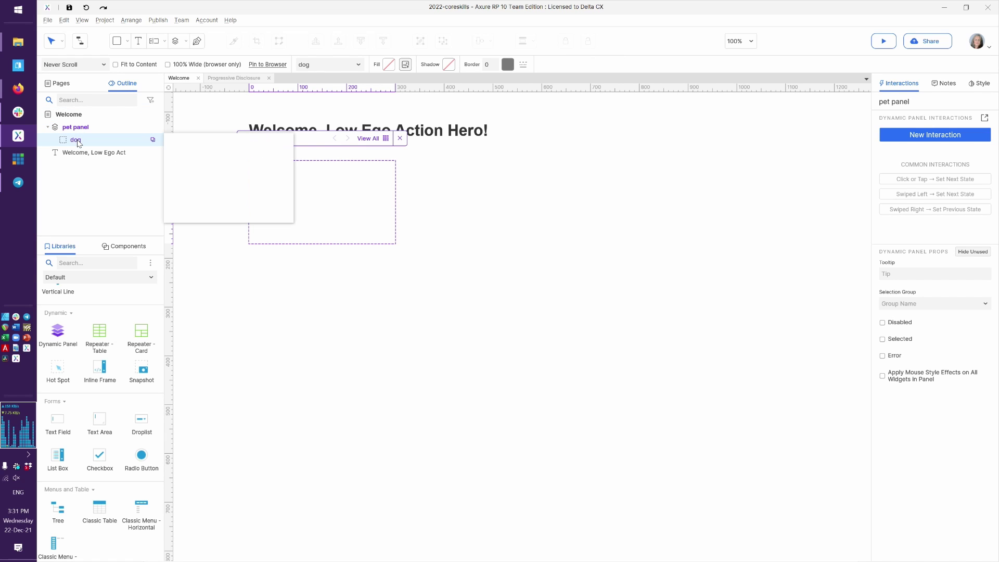
pyautogui.press('Escape')
# Step: Show all panel states and add an image to the dog state at about x 15, y 20, sized about 90 by 130 and captioned "Dog"
pyautogui.doubleClick(297, 195)
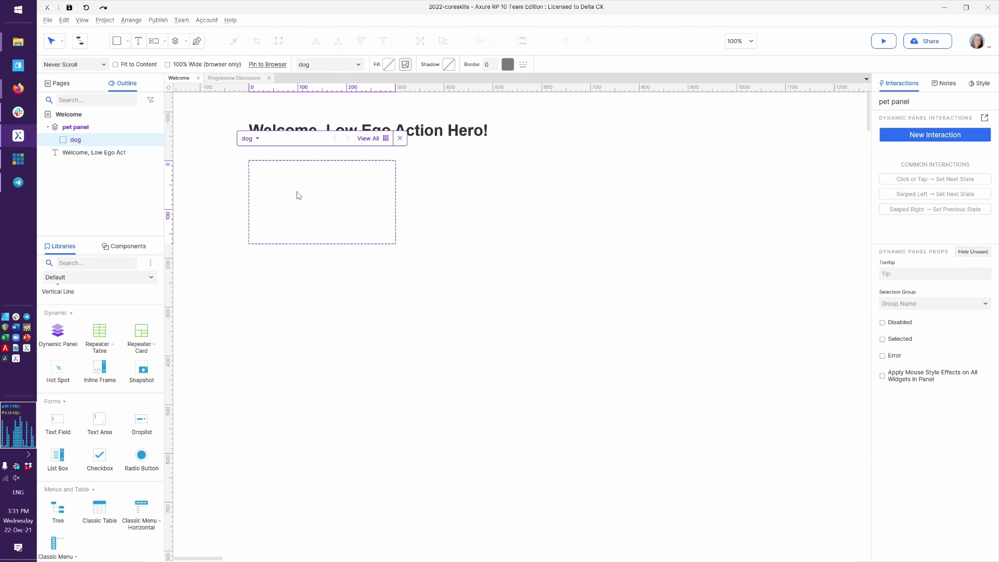
pyautogui.click(364, 139)
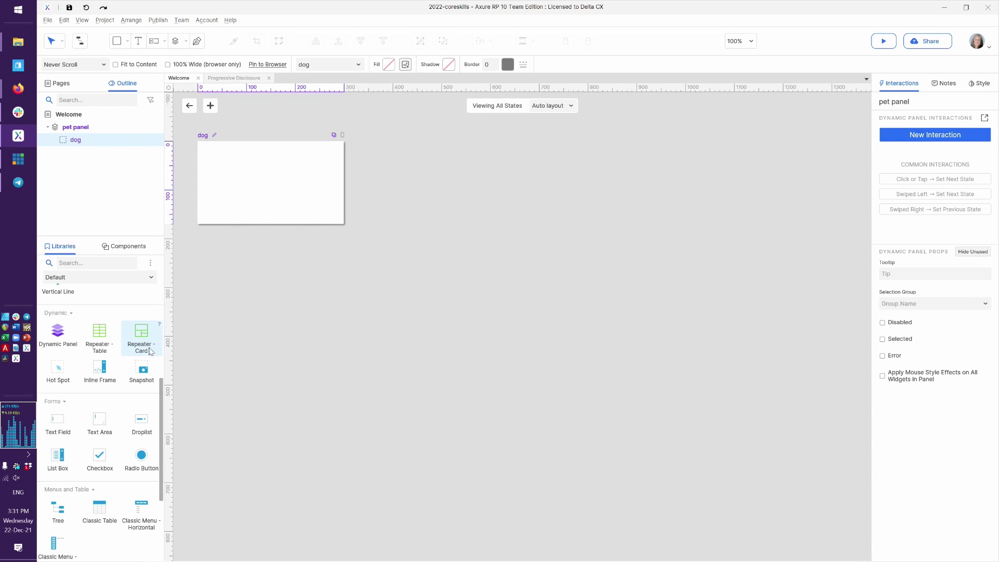
pyautogui.scroll(4, 105, 346)
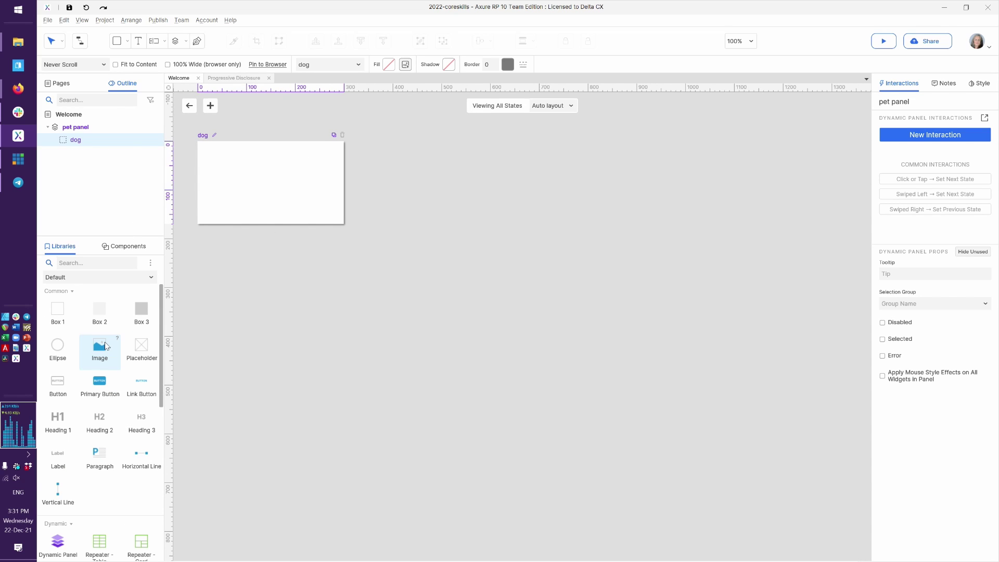
pyautogui.moveTo(106, 346); pyautogui.dragTo(202, 153)
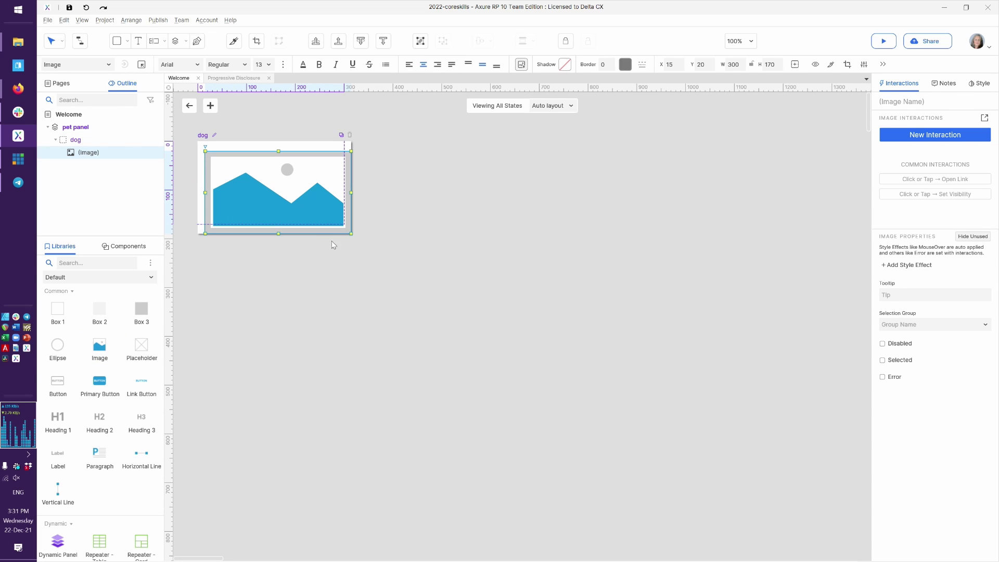
pyautogui.moveTo(349, 233); pyautogui.dragTo(249, 214)
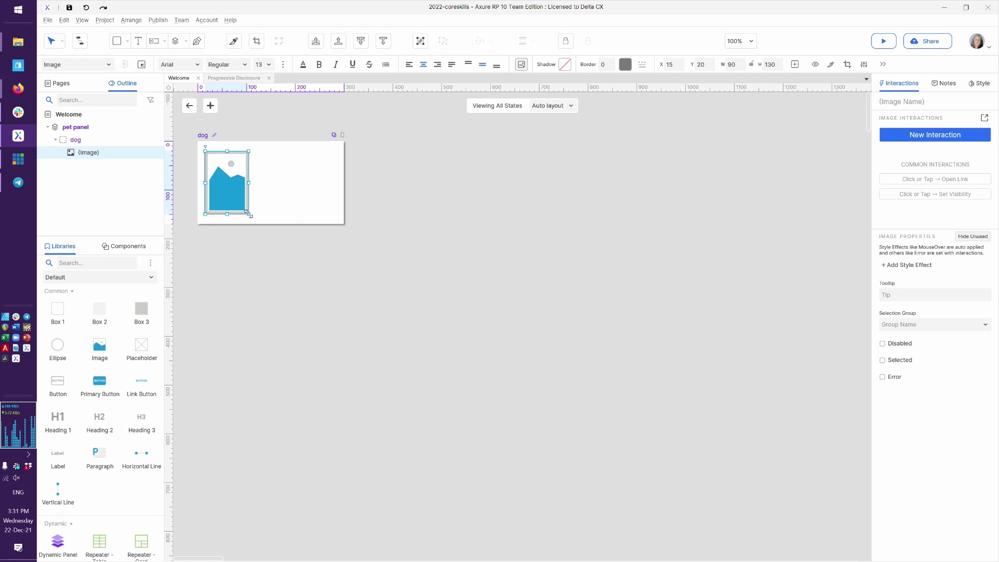
pyautogui.write('Dog')
pyautogui.click(282, 202)
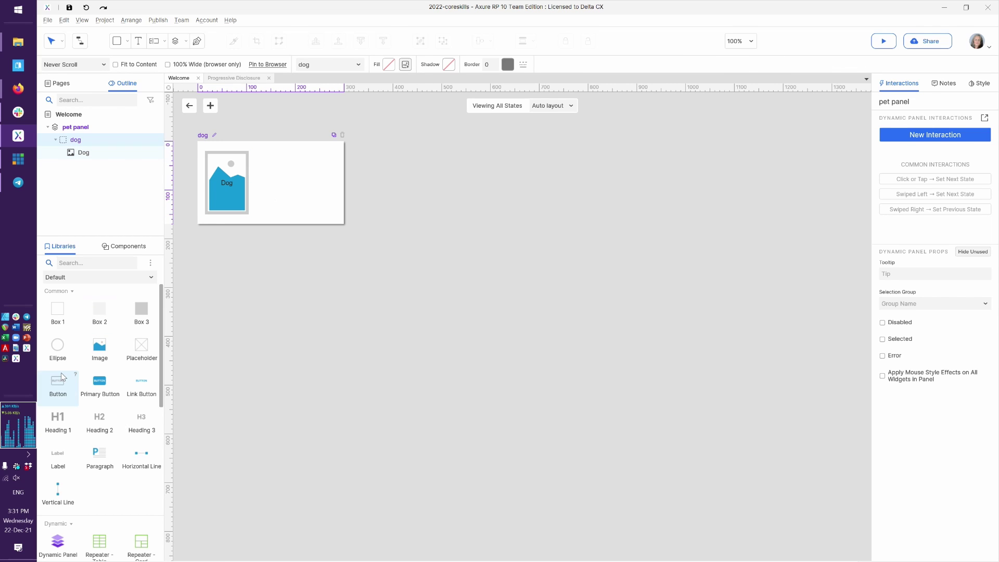
# Step: Add a label reading "Woof! Have a great day" beside the dog image, at about x 118, y 40
pyautogui.moveTo(54, 457); pyautogui.dragTo(255, 163)
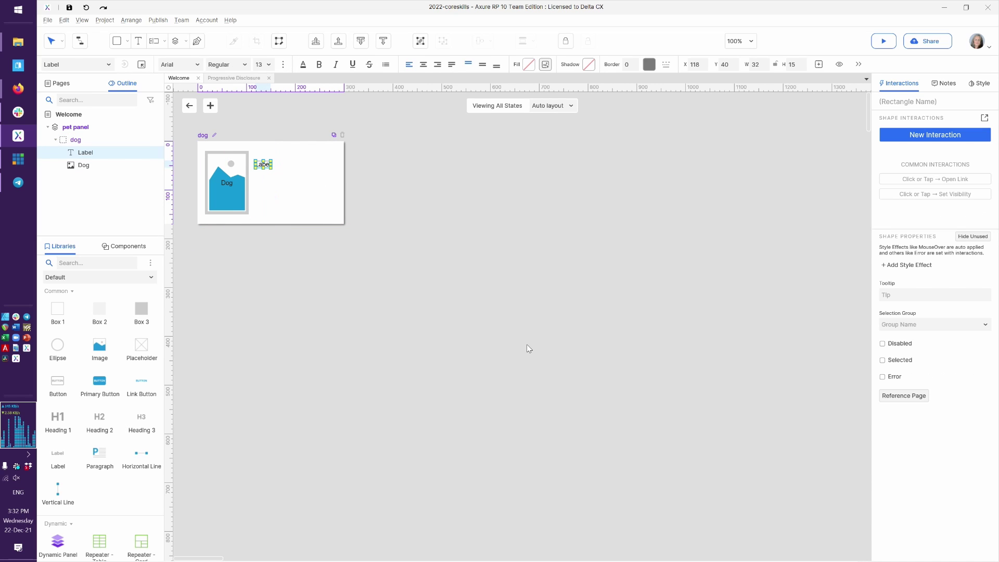
pyautogui.write('Woof!')
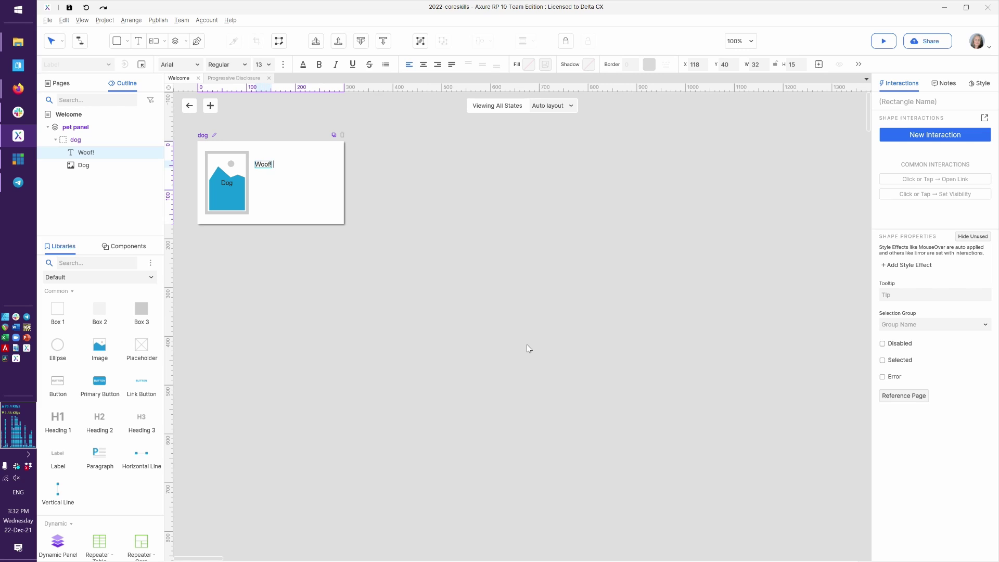
pyautogui.write(' Have a great day')
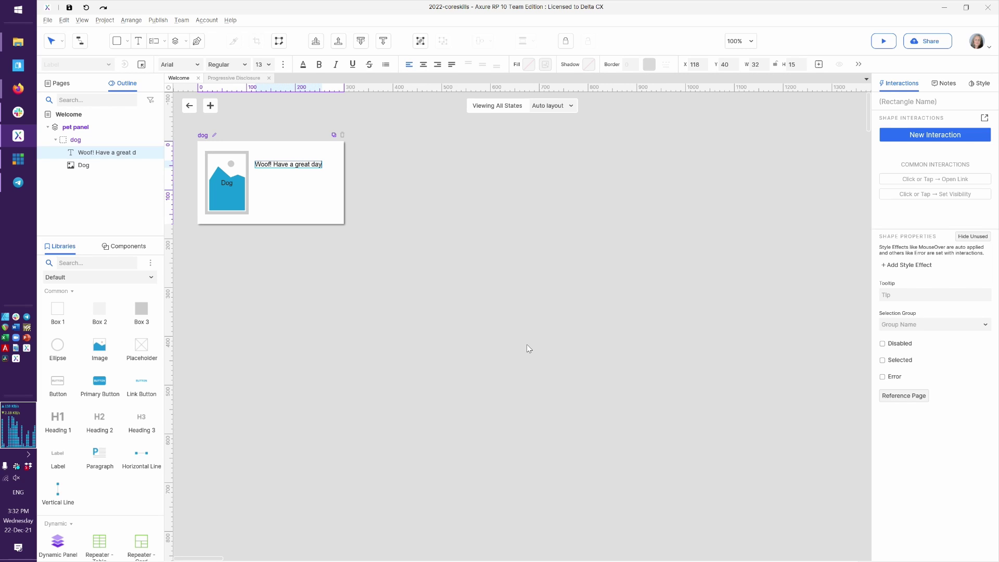
# Step: End the dog label with an exclamation mark, and duplicate the dog state under the name "cat"
pyautogui.write('!')
pyautogui.click(377, 276)
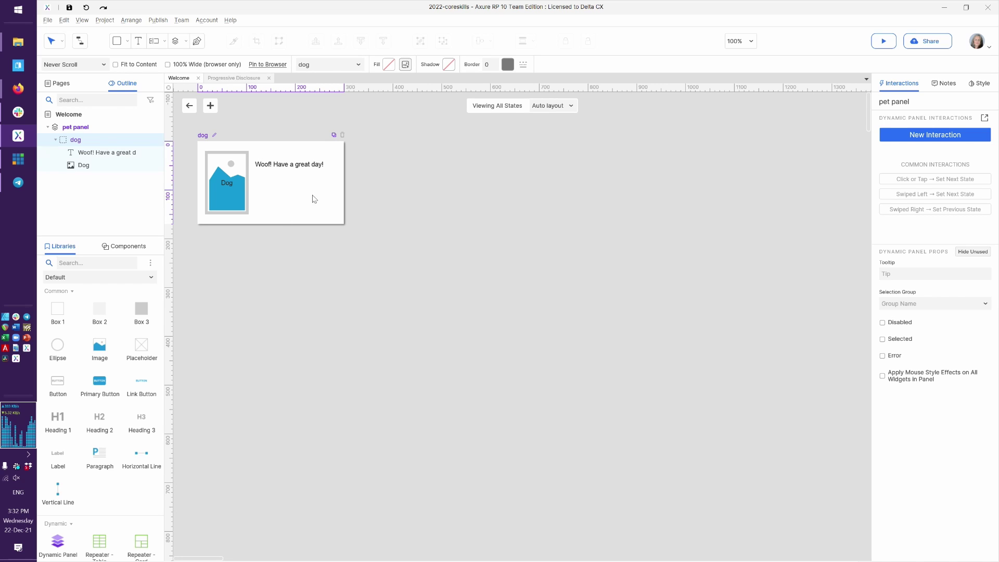
pyautogui.click(334, 135)
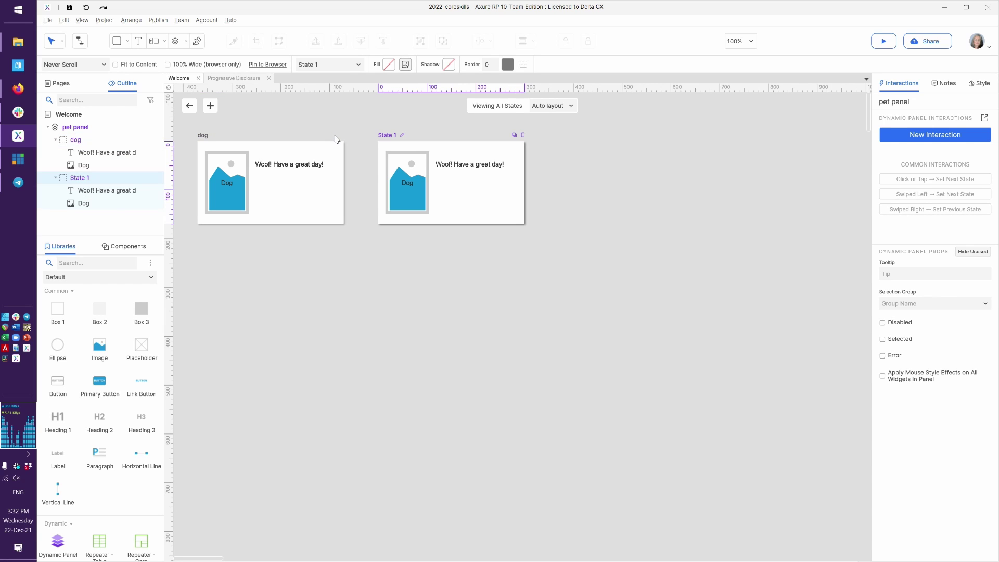
pyautogui.click(403, 134)
pyautogui.write('cat')
pyautogui.doubleClick(408, 173)
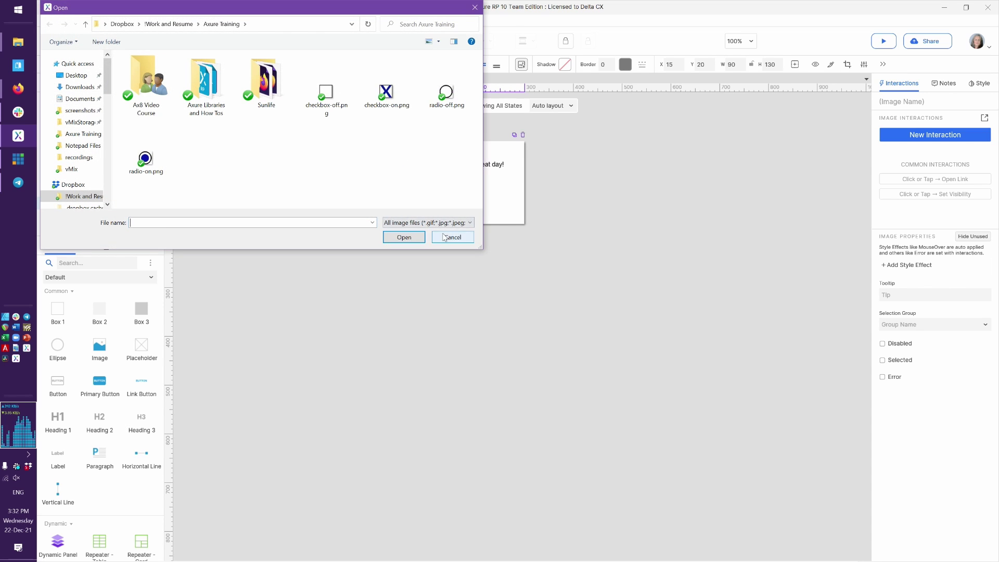
pyautogui.click(445, 237)
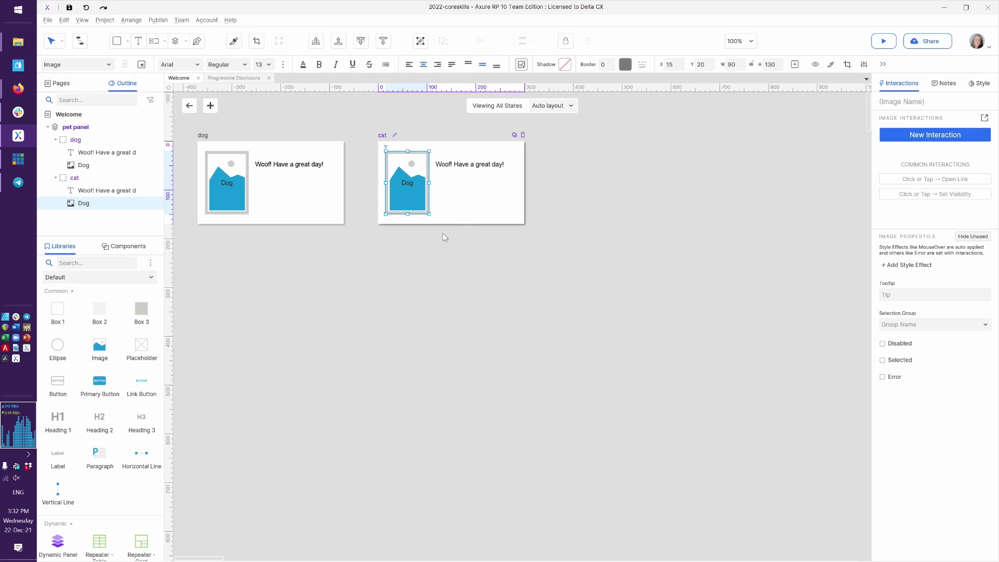
pyautogui.doubleClick(409, 188)
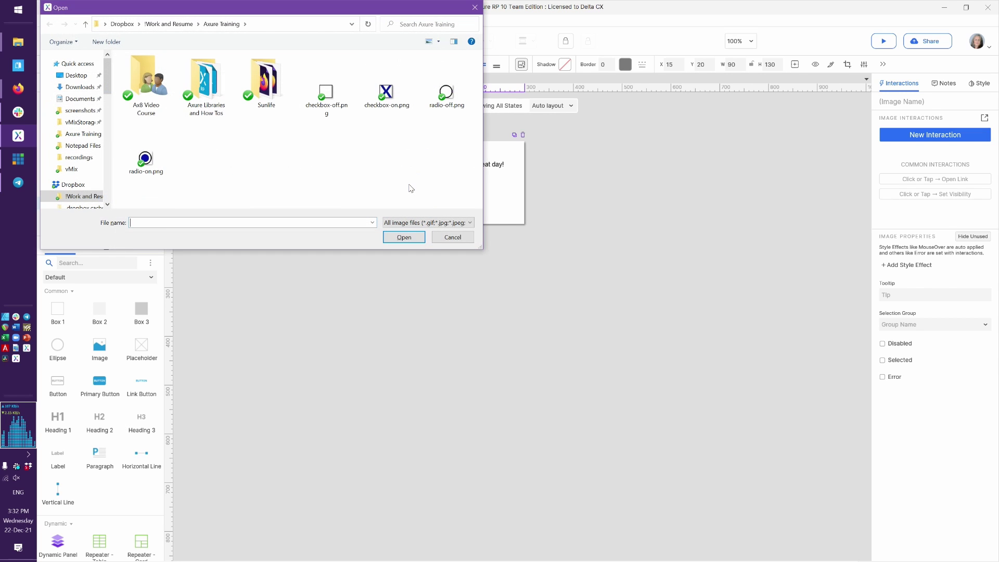
pyautogui.click(451, 237)
# Step: Replace the copied image in the cat state with a new 90 by 130 image at x 15, y 20, captioned "Cat"
pyautogui.press('Delete')
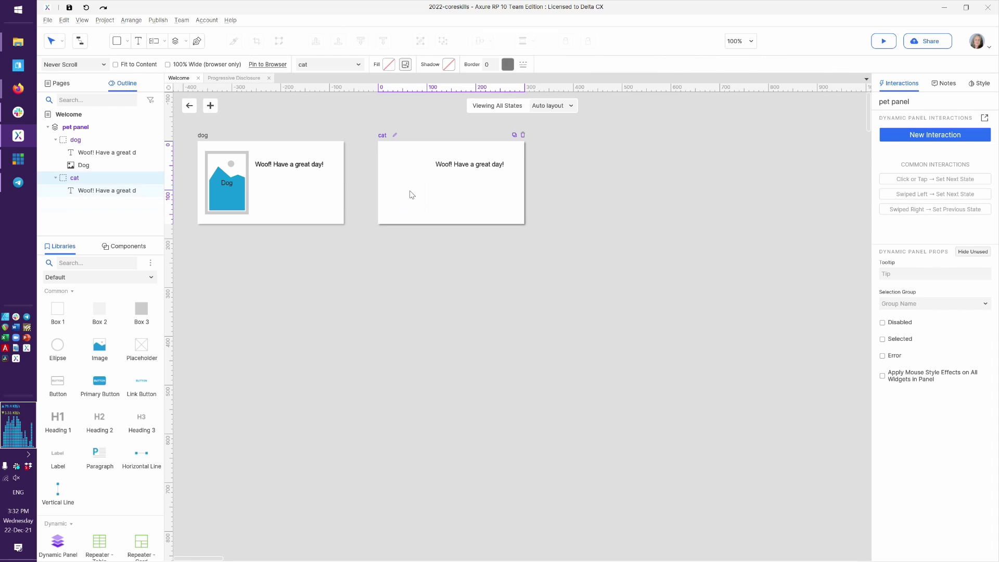
pyautogui.moveTo(101, 356); pyautogui.dragTo(385, 155)
pyautogui.moveTo(531, 233); pyautogui.dragTo(428, 212)
pyautogui.write('Cat')
pyautogui.press('Escape')
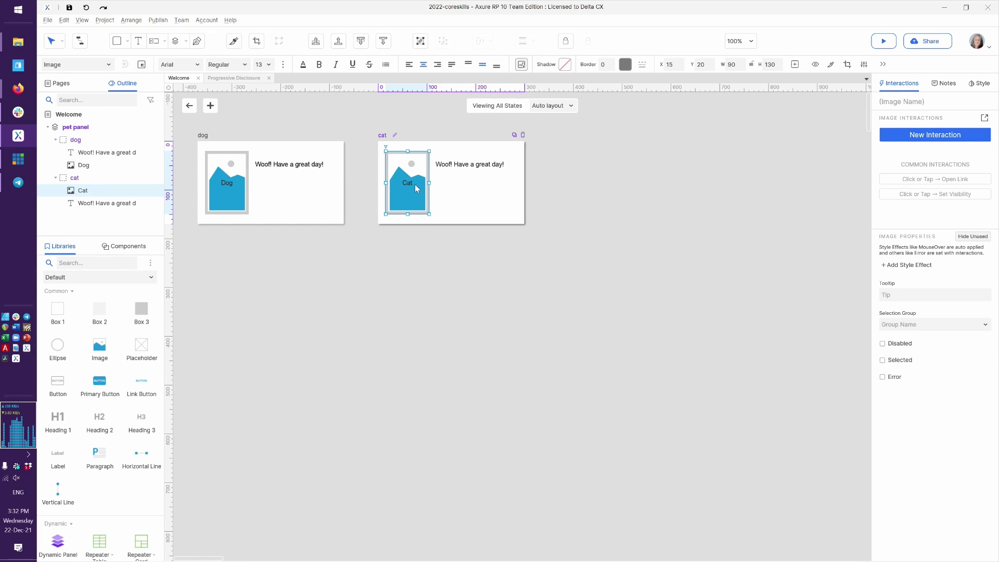
# Step: Change the cat state's label to "Meow! Have a great day!" and return to the Welcome page
pyautogui.click(449, 166)
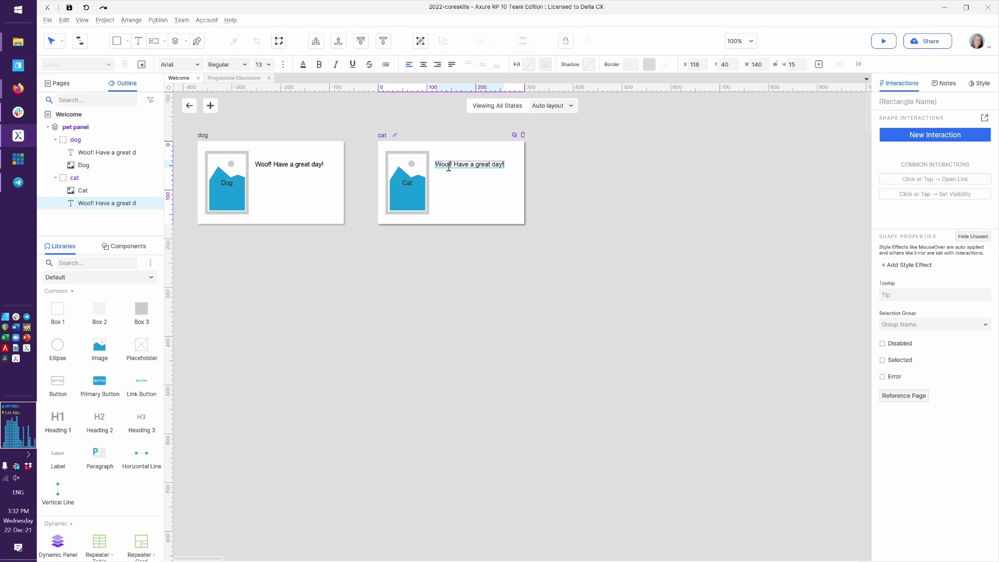
pyautogui.doubleClick(448, 167)
pyautogui.write('Meow')
pyautogui.press('Escape')
pyautogui.click(457, 201)
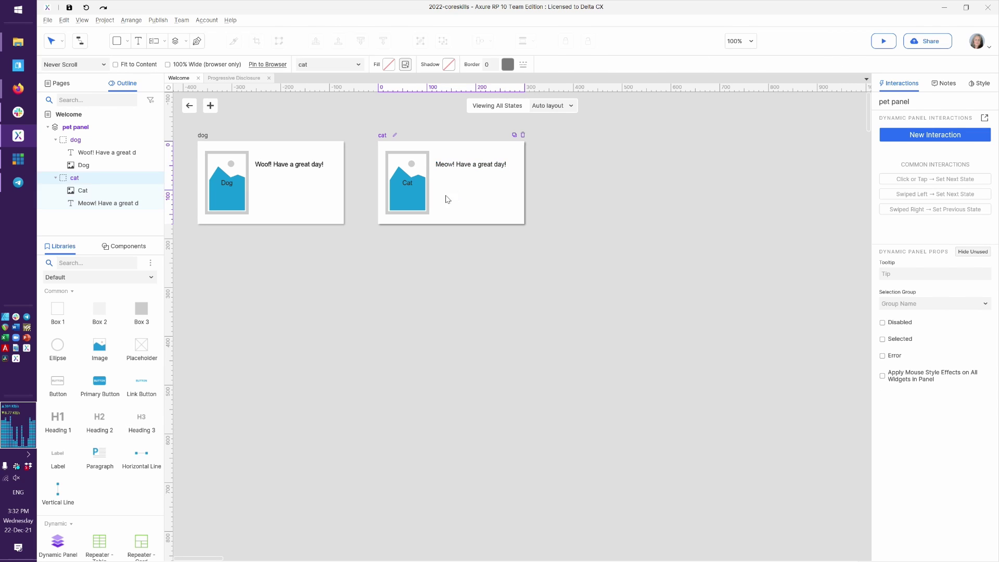
pyautogui.click(185, 110)
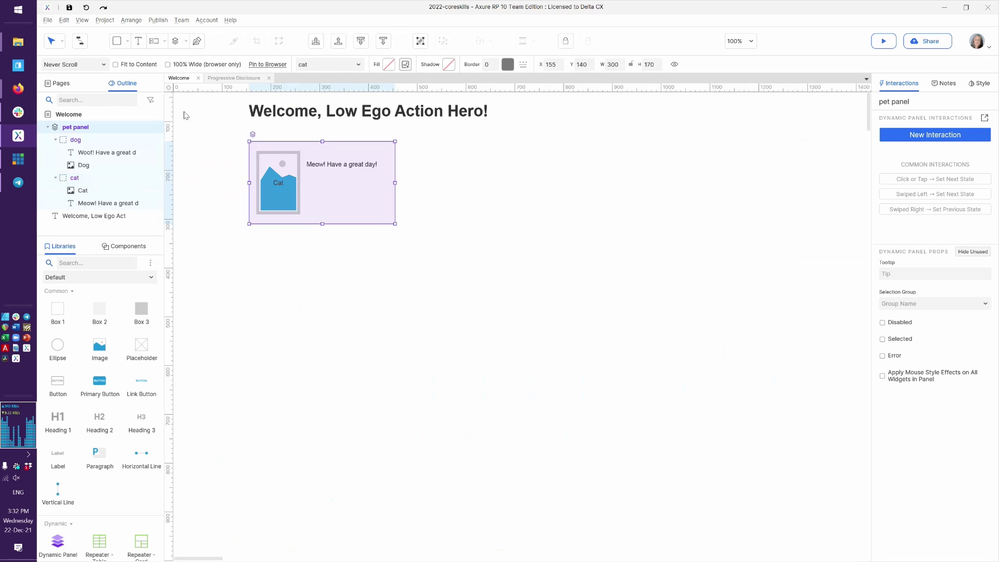
# Step: Open the Welcome page's Page Loaded interaction in the Interaction Editor
pyautogui.click(346, 265)
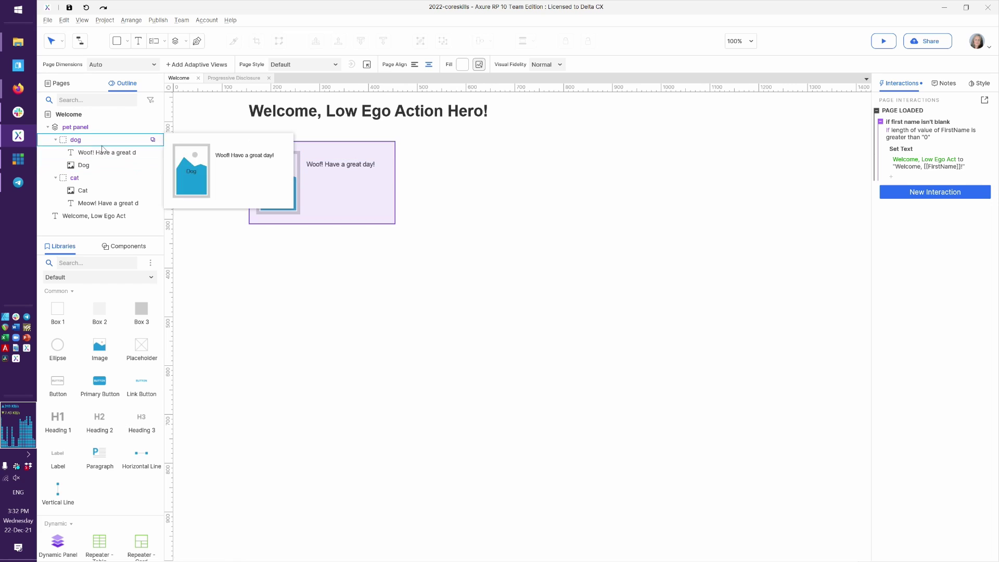
pyautogui.moveTo(76, 180)
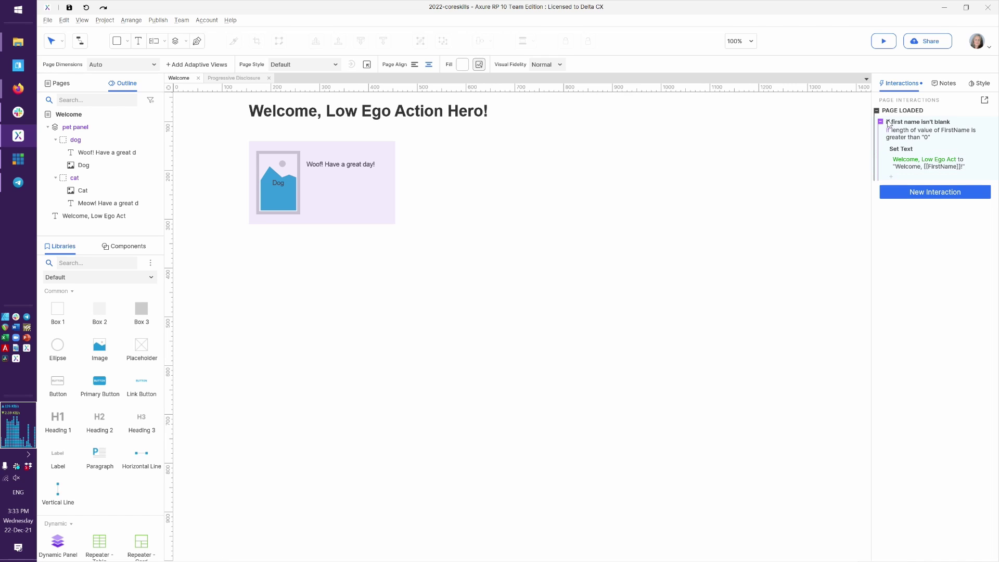
pyautogui.doubleClick(905, 115)
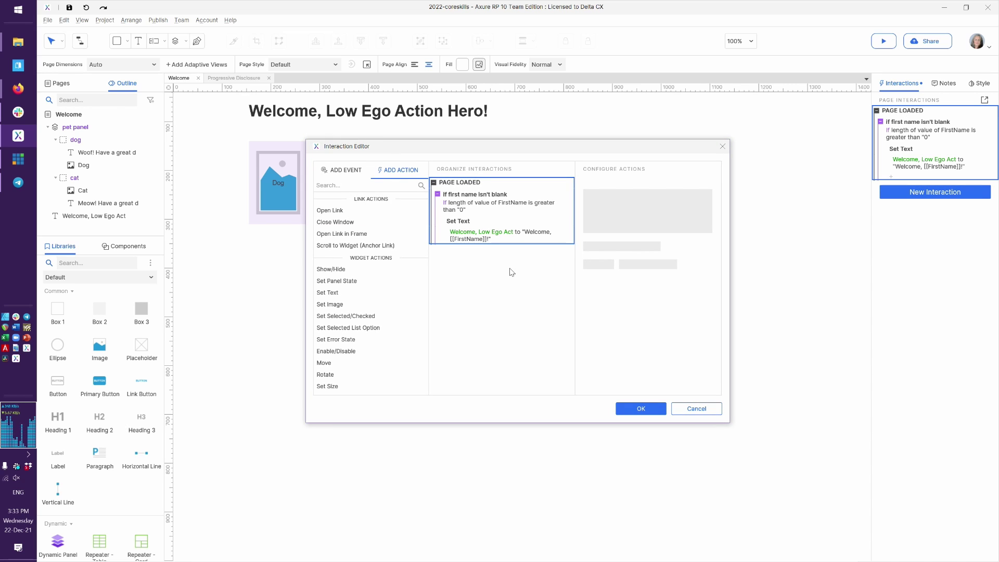
# Step: Try setting the pet panel's state to cat inside the "if first name isn't blank" case, and delete that action
pyautogui.click(347, 281)
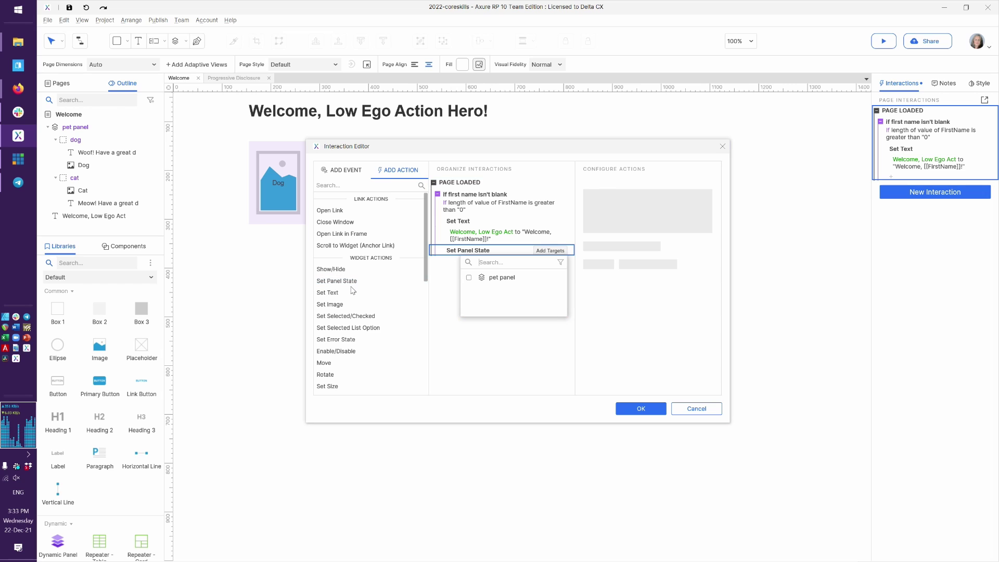
pyautogui.click(498, 279)
pyautogui.click(615, 223)
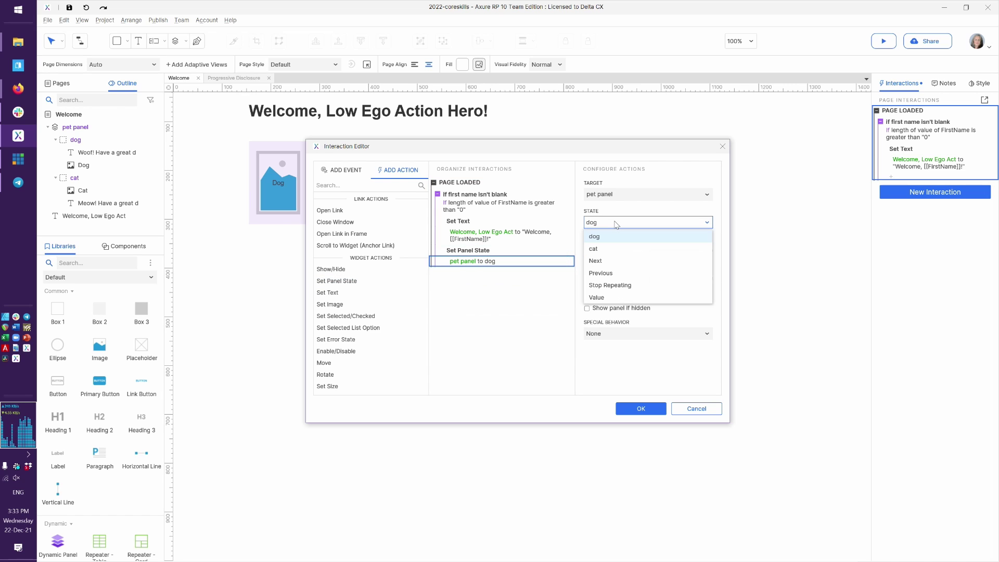
pyautogui.click(606, 248)
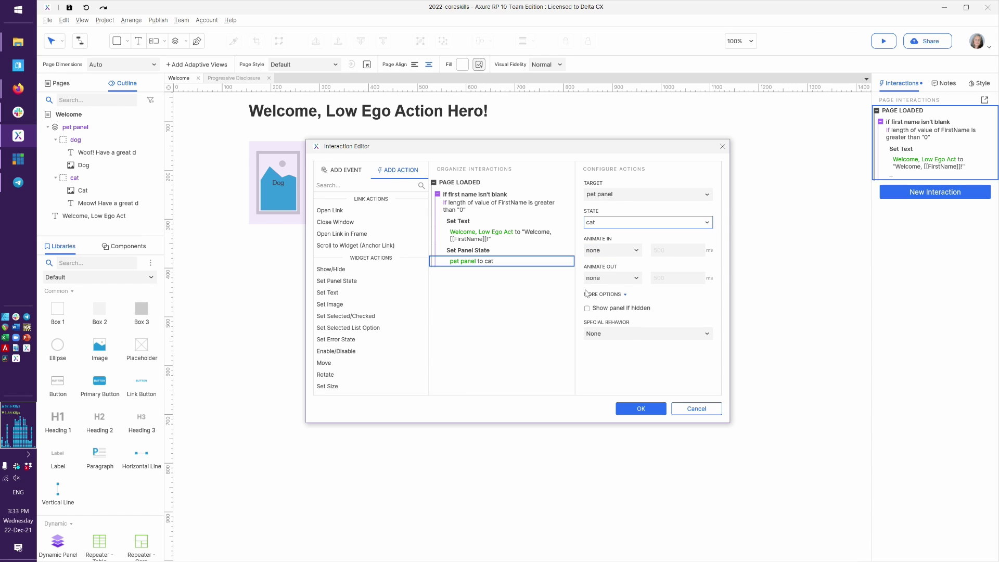
pyautogui.moveTo(552, 253)
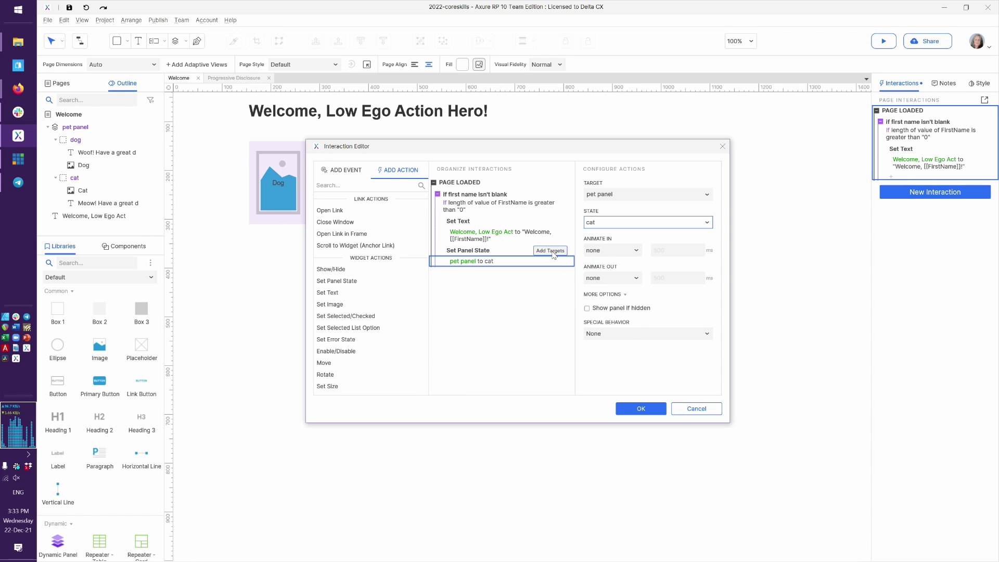
pyautogui.click(489, 250)
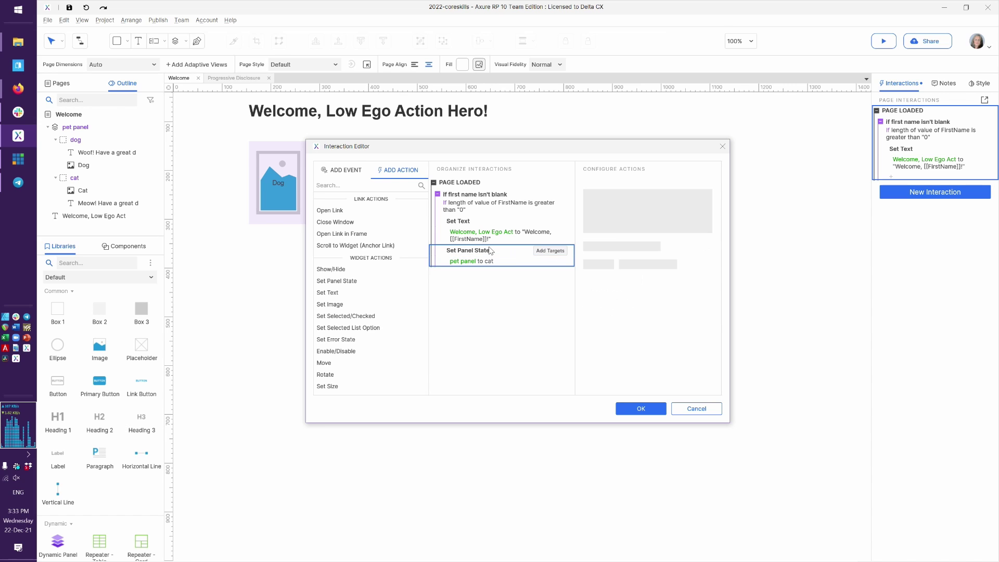
pyautogui.press('Delete')
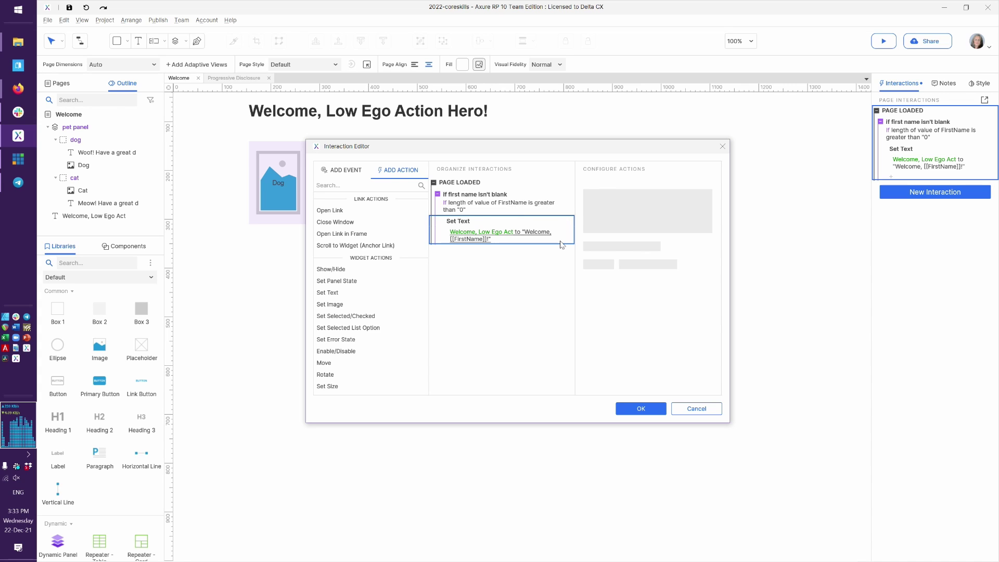
# Step: Add a Page Loaded case named "if cat" with the condition that the value of variable Pet equals "Cat"
pyautogui.click(551, 184)
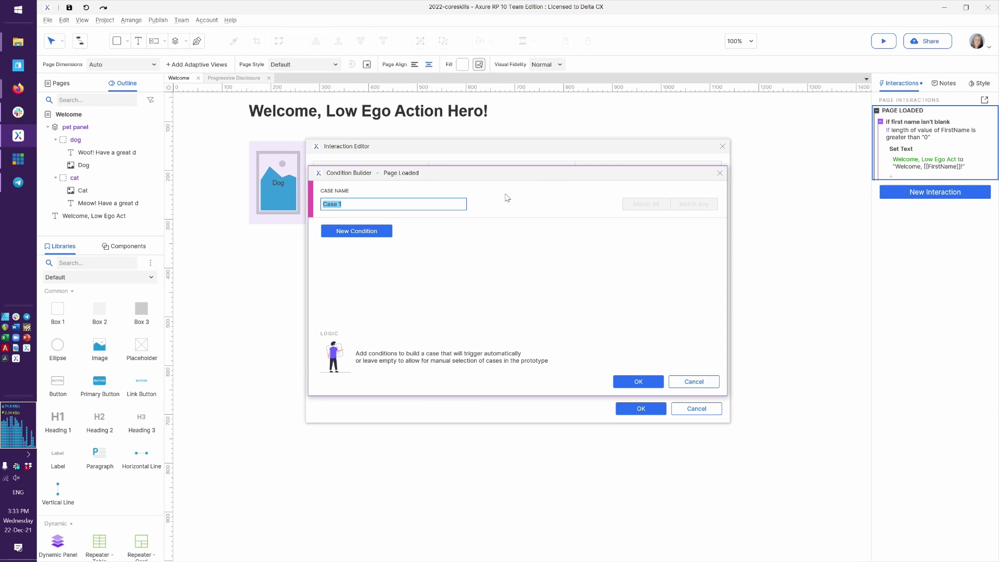
pyautogui.write('if cat')
pyautogui.click(357, 231)
pyautogui.click(358, 230)
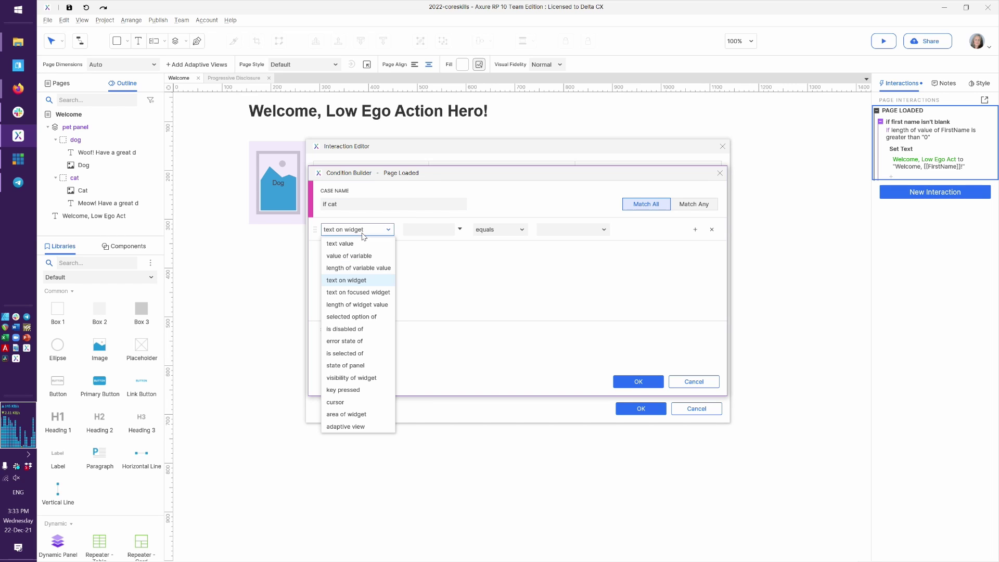
pyautogui.click(359, 257)
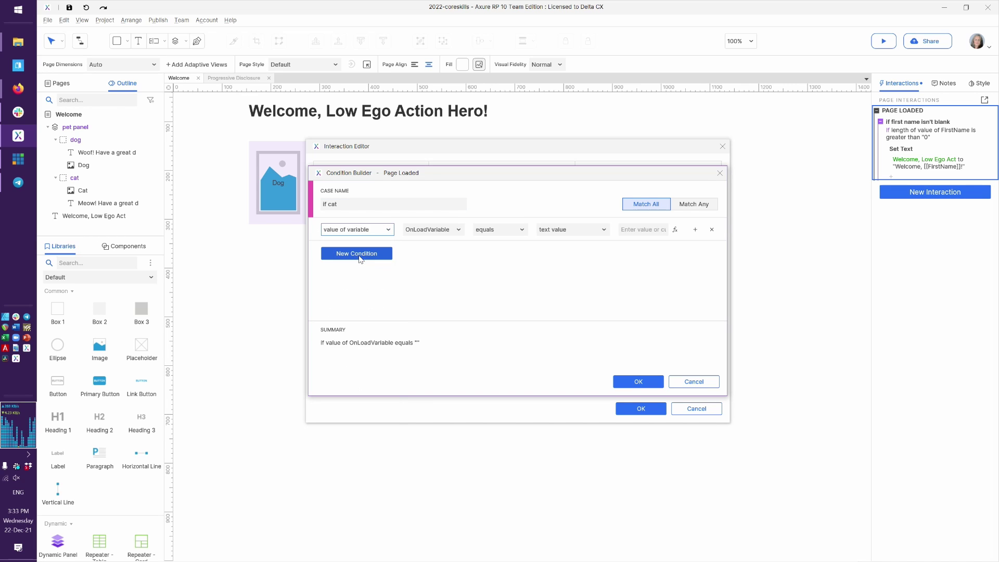
pyautogui.click(432, 228)
pyautogui.click(430, 268)
pyautogui.click(659, 229)
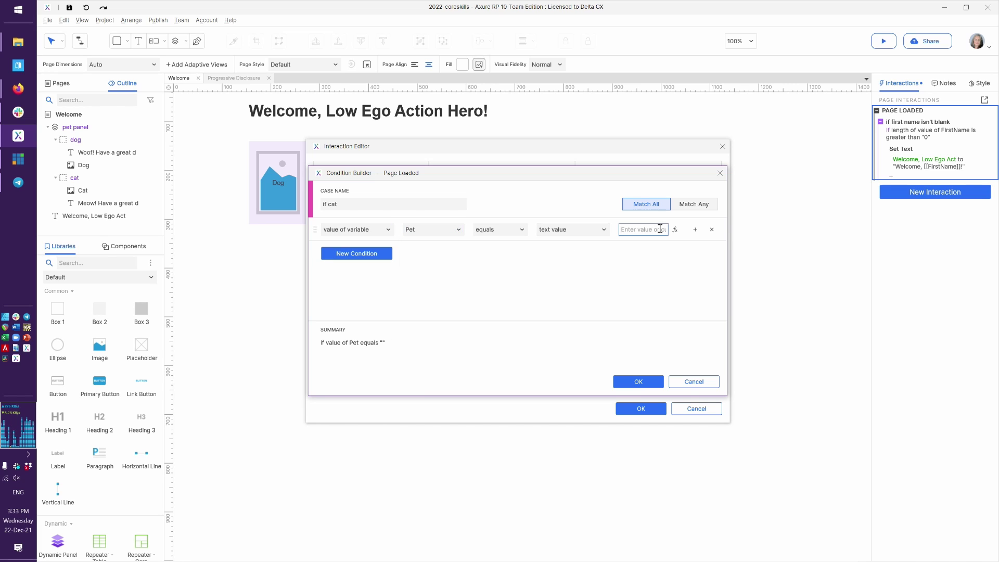
pyautogui.write('Cat')
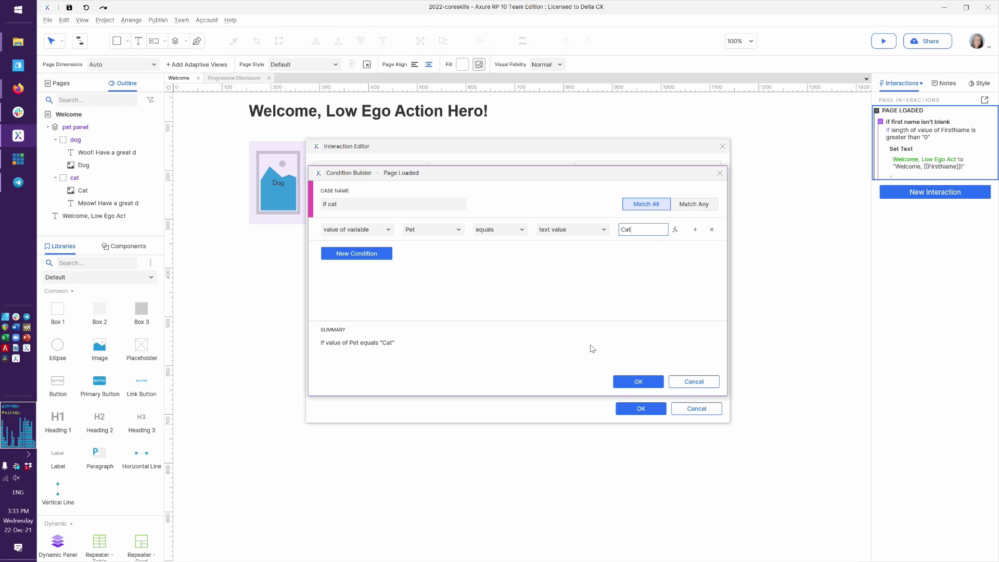
pyautogui.click(624, 386)
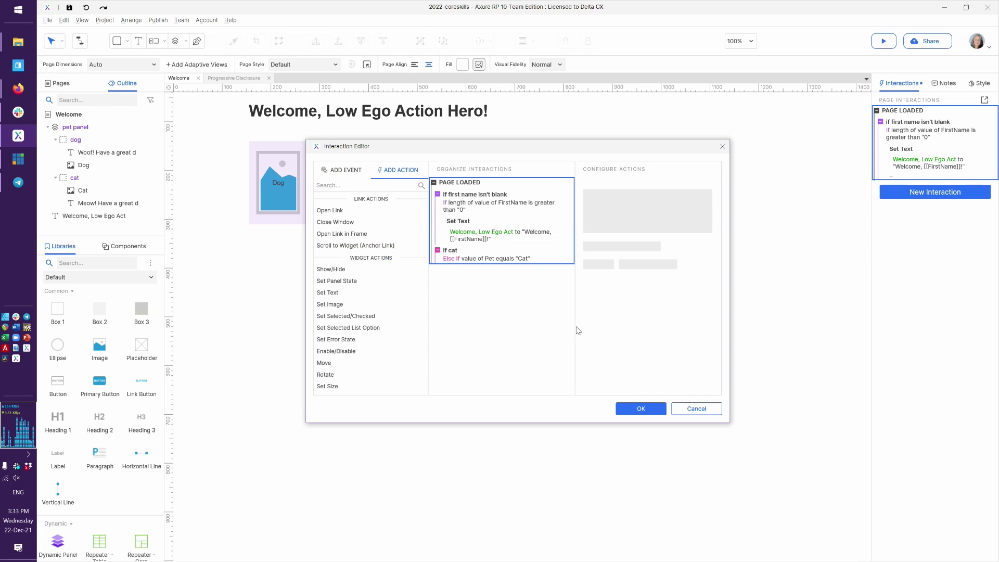
# Step: Add a Set Panel State action to the "if cat" case that sets pet panel to cat
pyautogui.click(338, 280)
pyautogui.click(511, 297)
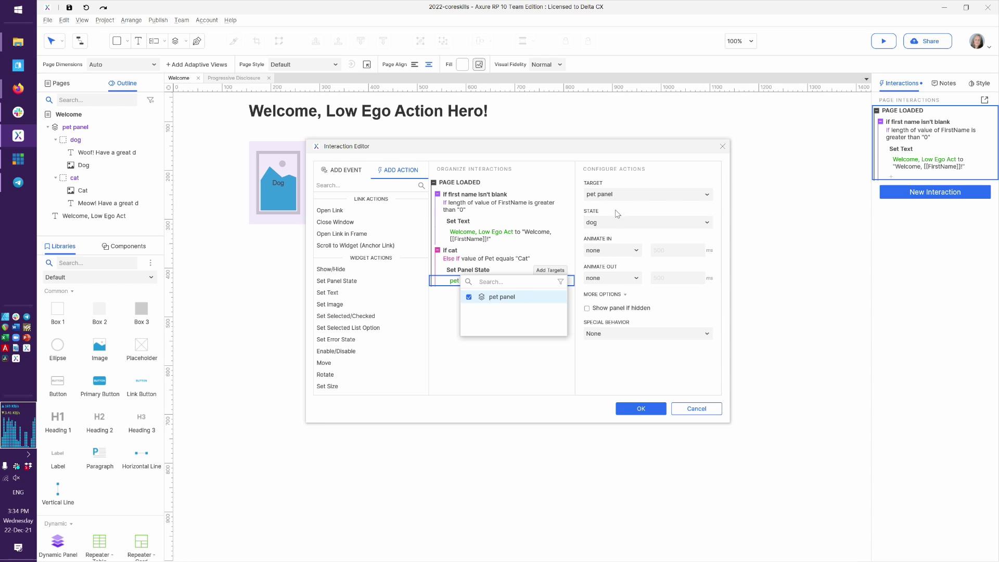
pyautogui.click(617, 221)
pyautogui.press('Down')
pyautogui.press('Return')
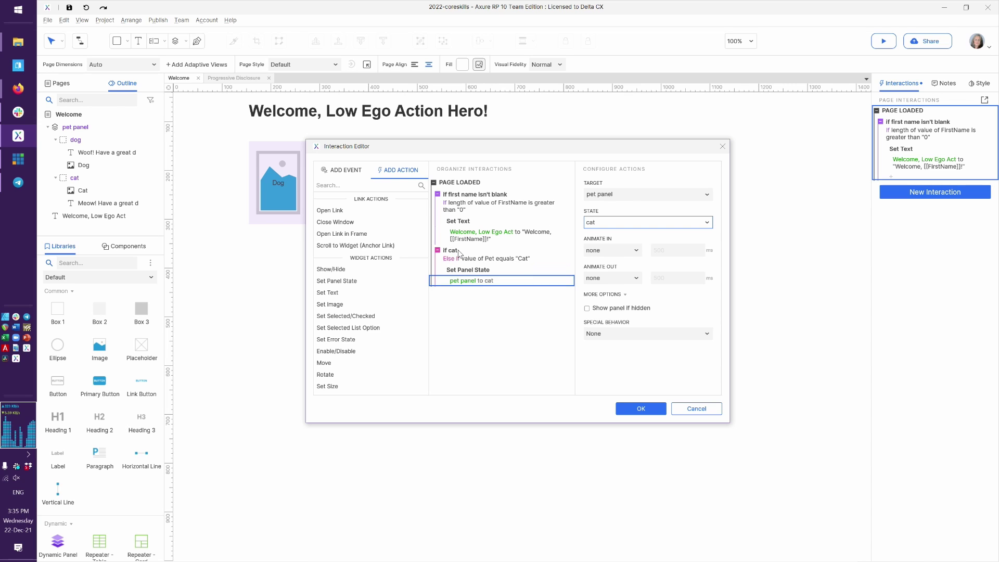
pyautogui.click(461, 198)
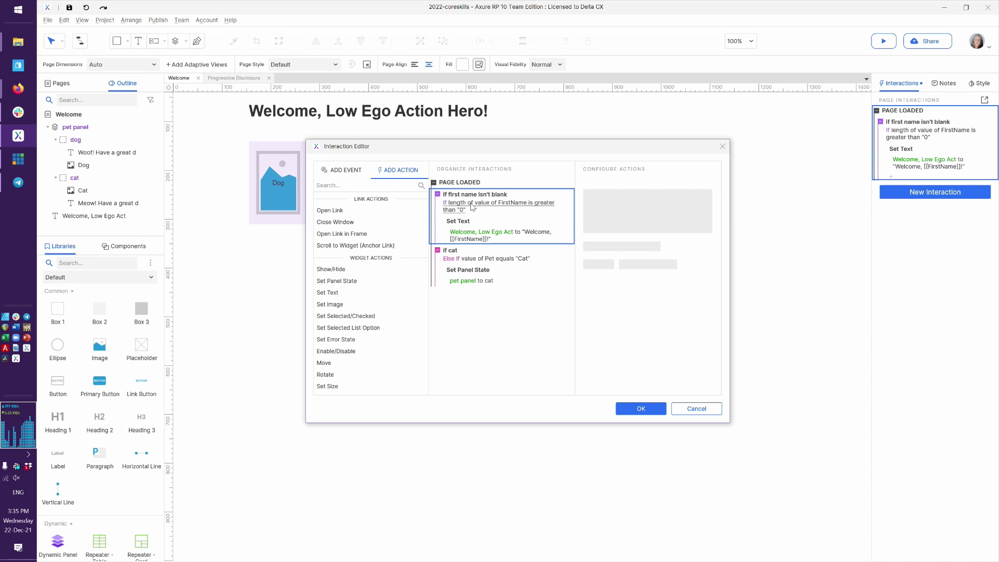
pyautogui.click(462, 256)
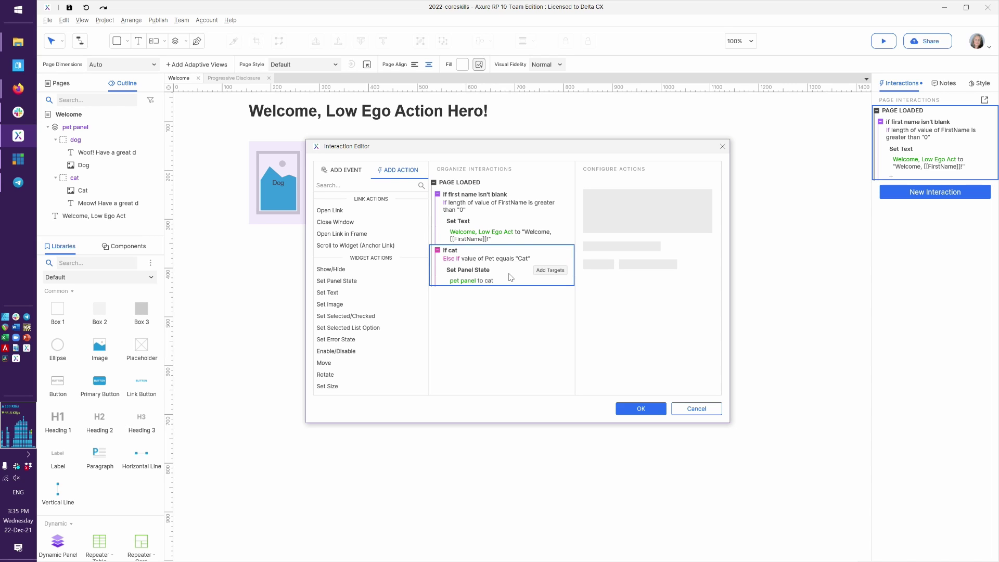
pyautogui.click(477, 195)
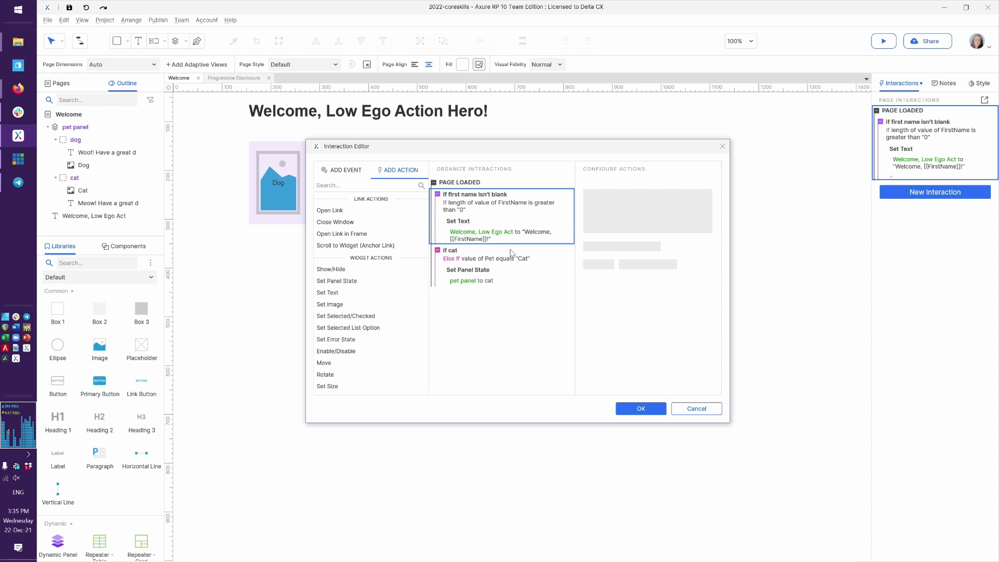
pyautogui.click(475, 251)
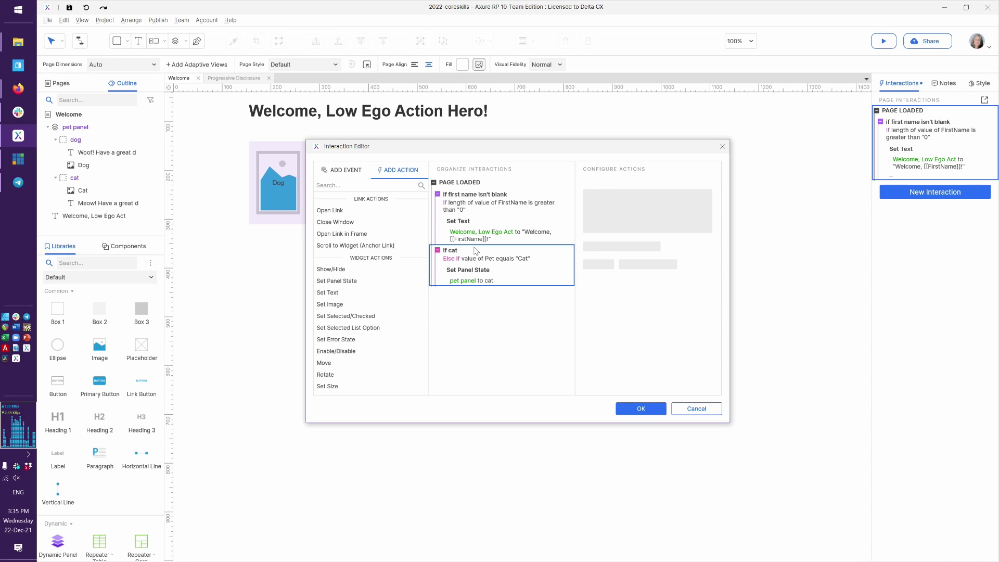
pyautogui.click(470, 197)
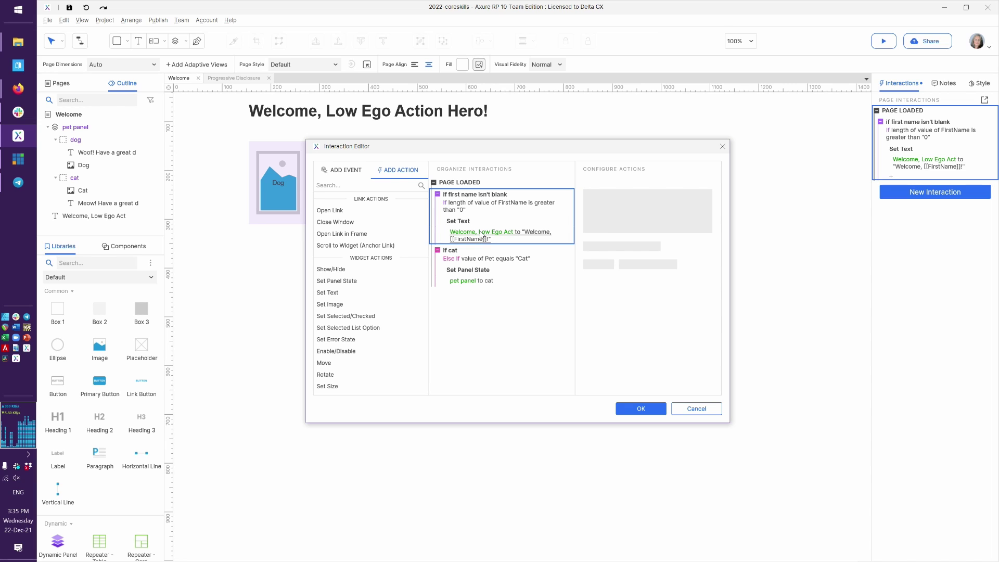
# Step: Toggle the "if cat" case from Else If to If so it is evaluated independently of the first-name case
pyautogui.click(472, 256)
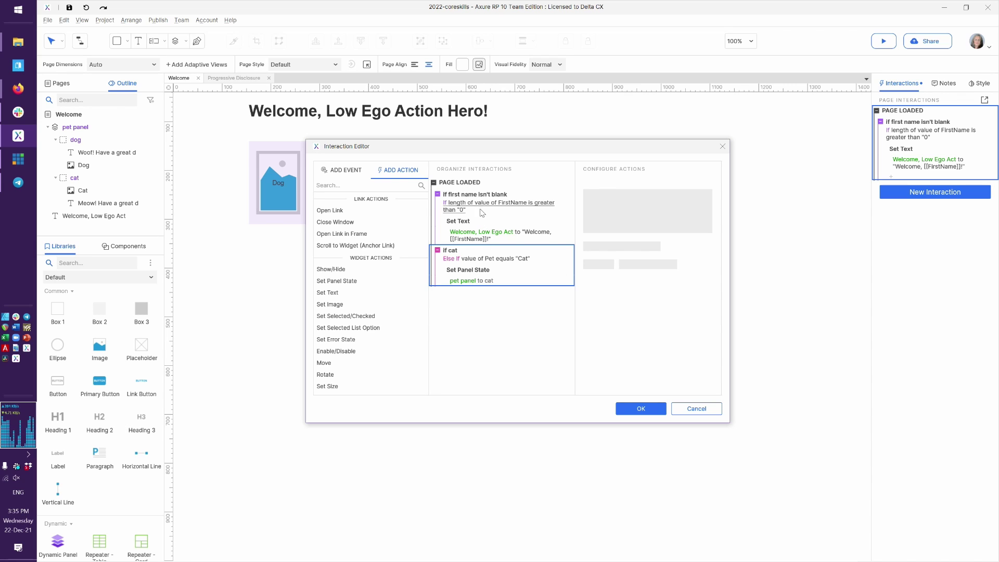
pyautogui.rightClick(454, 261)
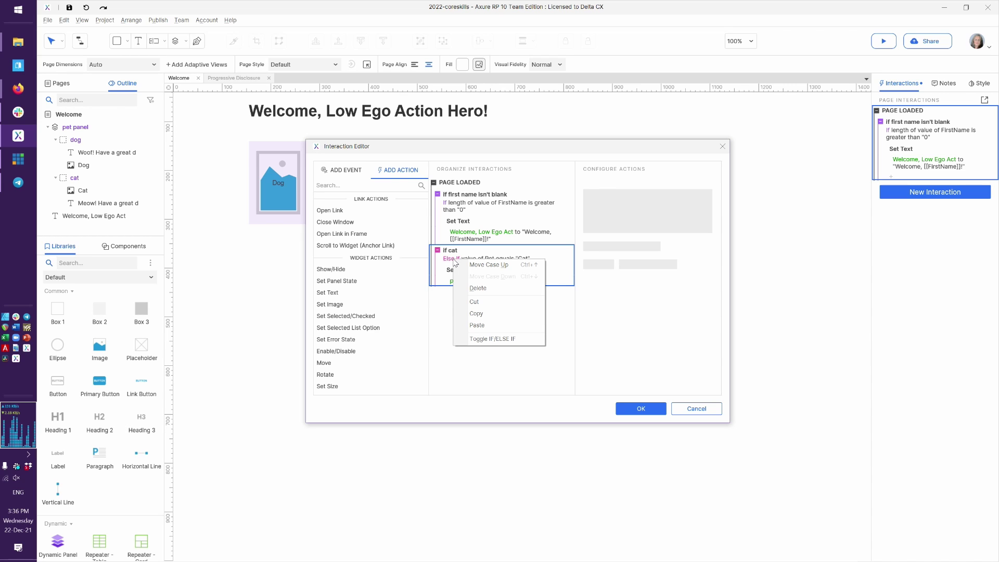
pyautogui.click(505, 341)
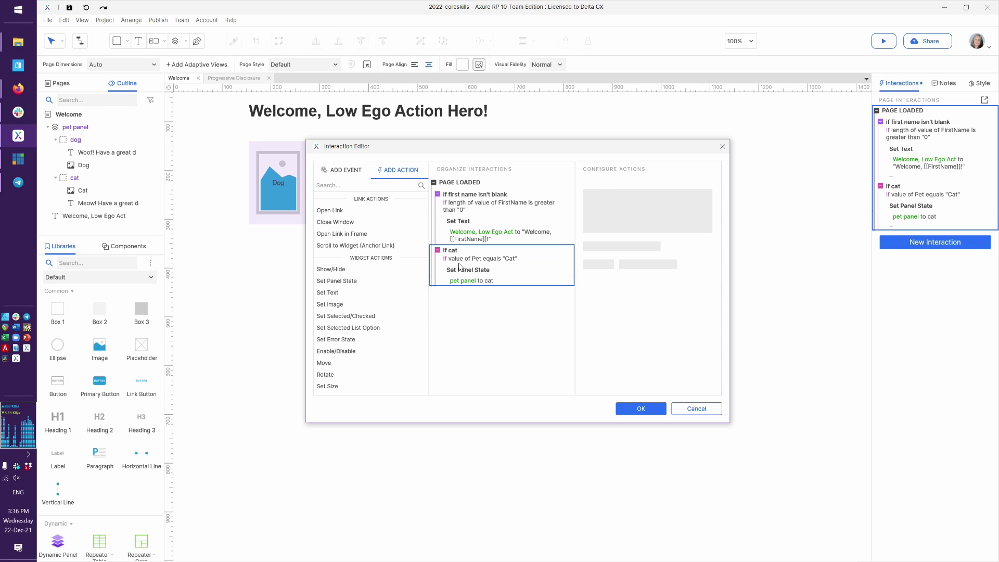
# Step: Review the "if first name isn't blank" and "if cat" cases under Page Loaded, and apply the interaction changes
pyautogui.click(448, 204)
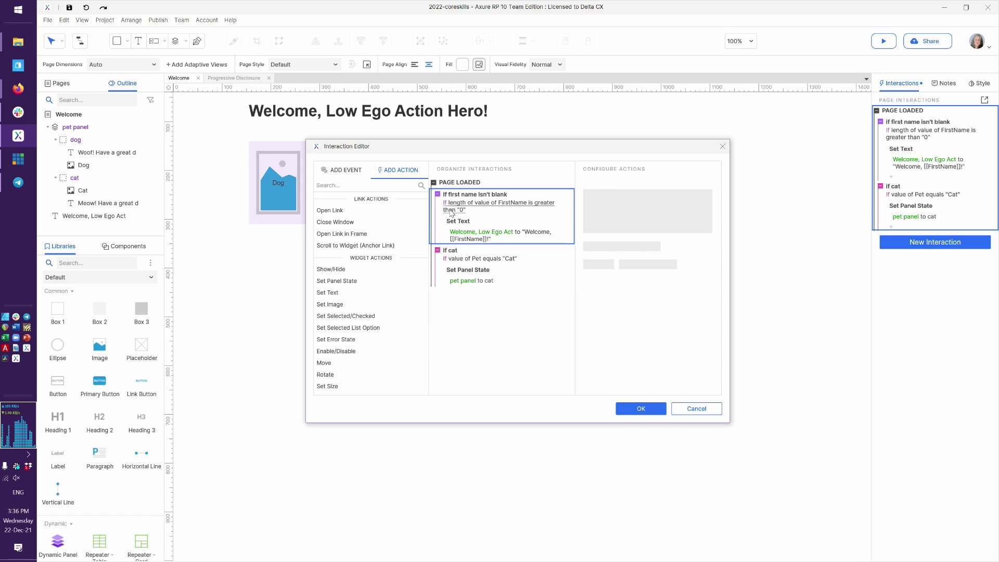
pyautogui.click(458, 264)
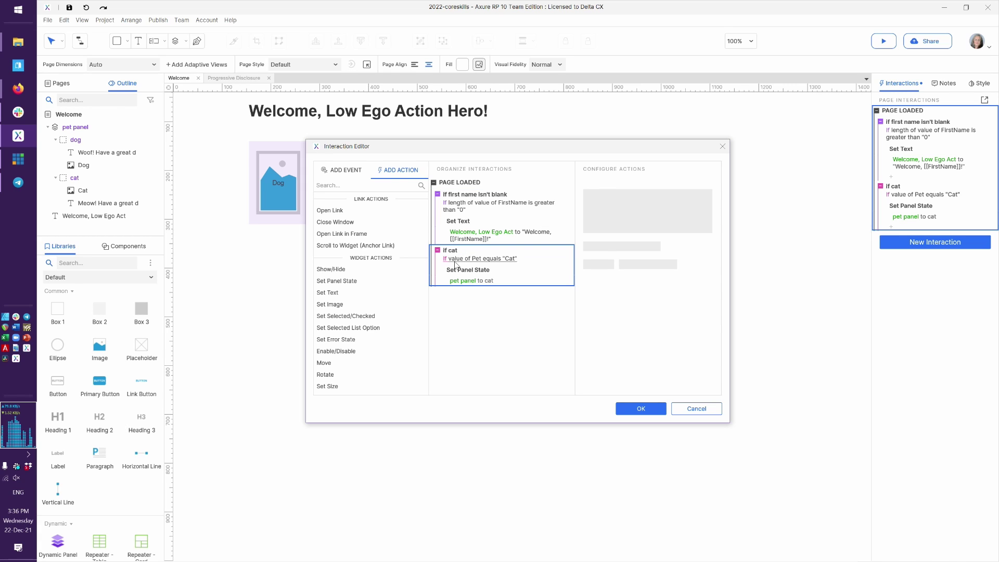
pyautogui.click(475, 270)
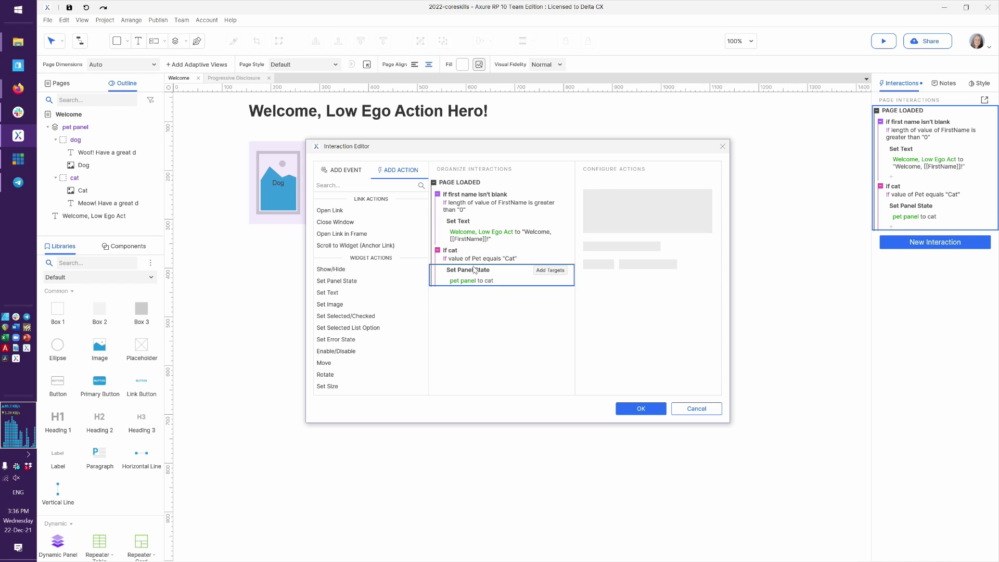
pyautogui.click(466, 256)
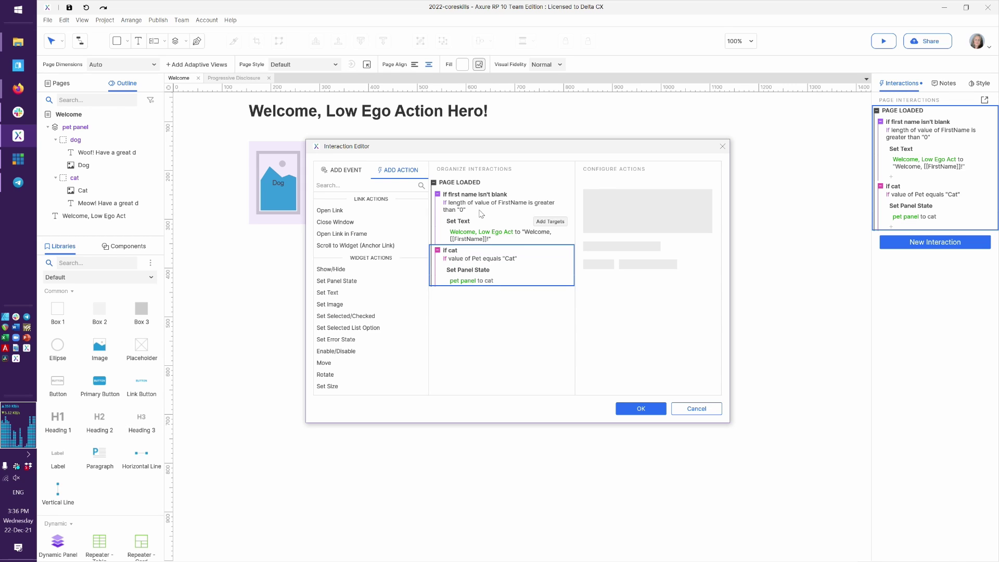
pyautogui.moveTo(456, 216)
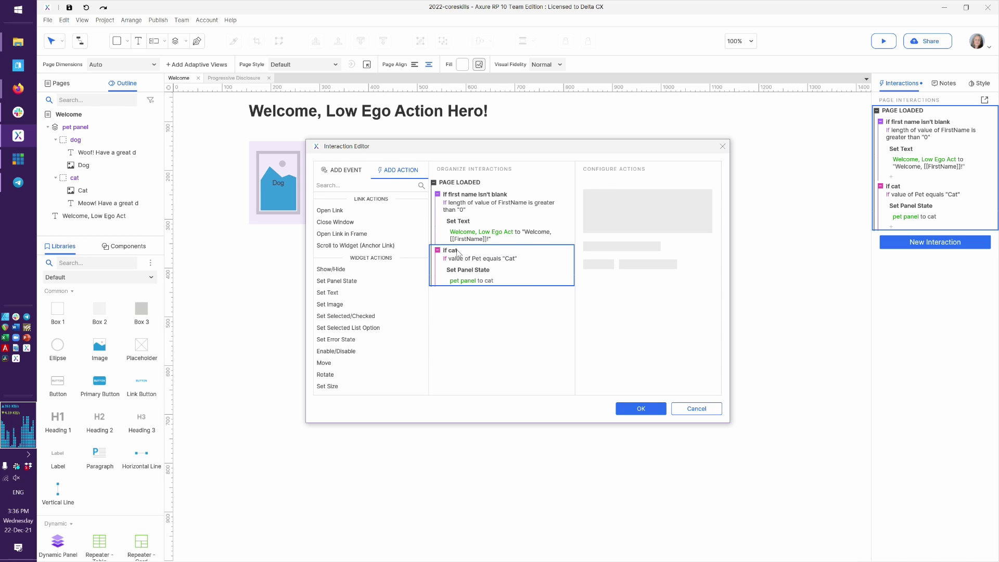
pyautogui.click(483, 194)
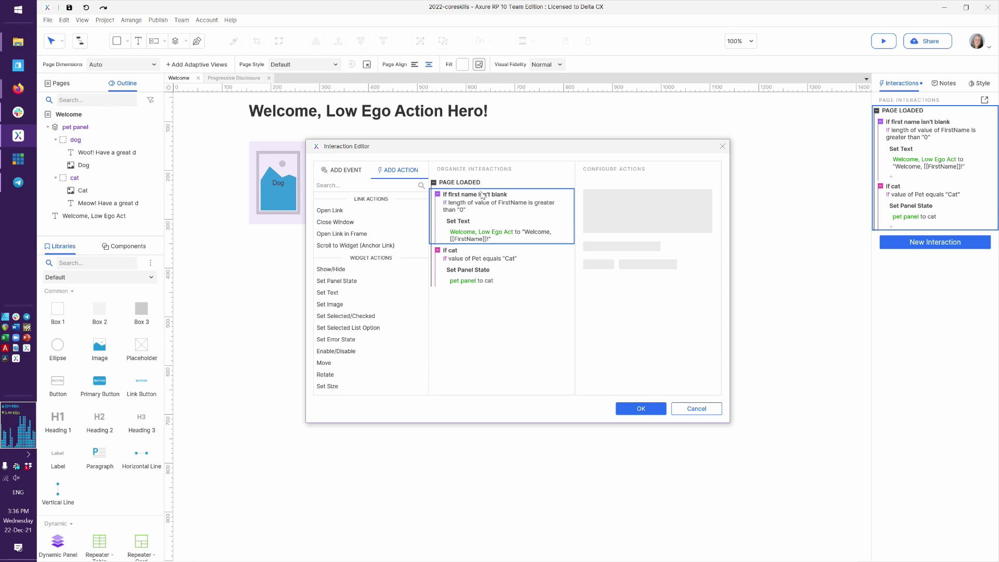
pyautogui.click(468, 251)
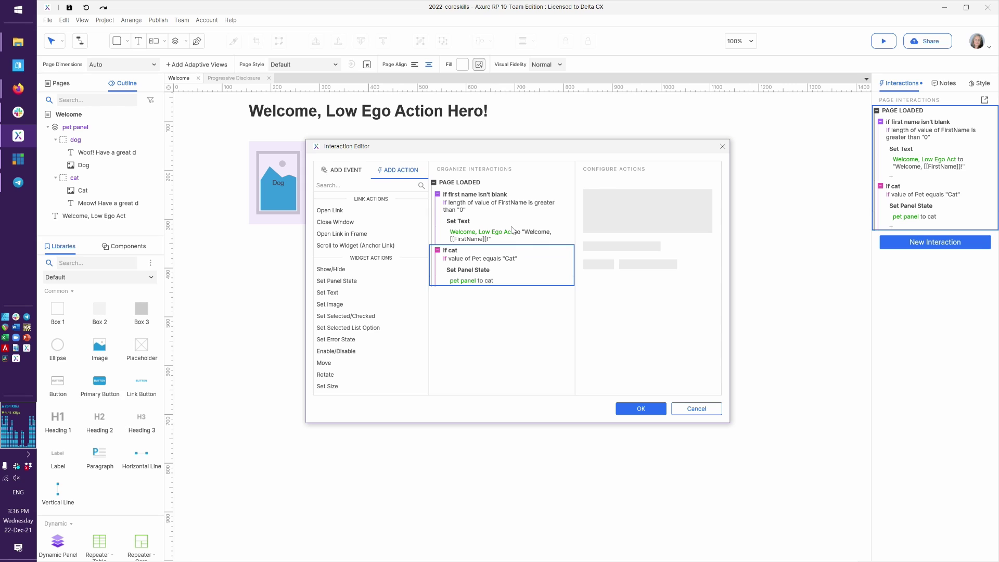
pyautogui.click(459, 183)
pyautogui.click(637, 408)
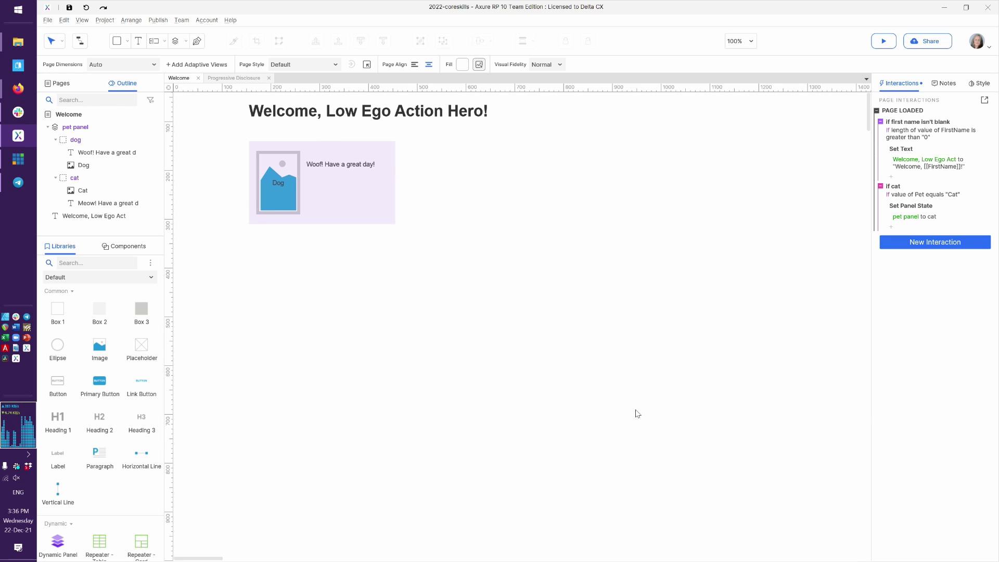
# Step: Switch to the browser preview, reload the Progressive Disclosure page, and submit it with a first name and Cat as the pet
pyautogui.hotkey('alt', 'Tab')
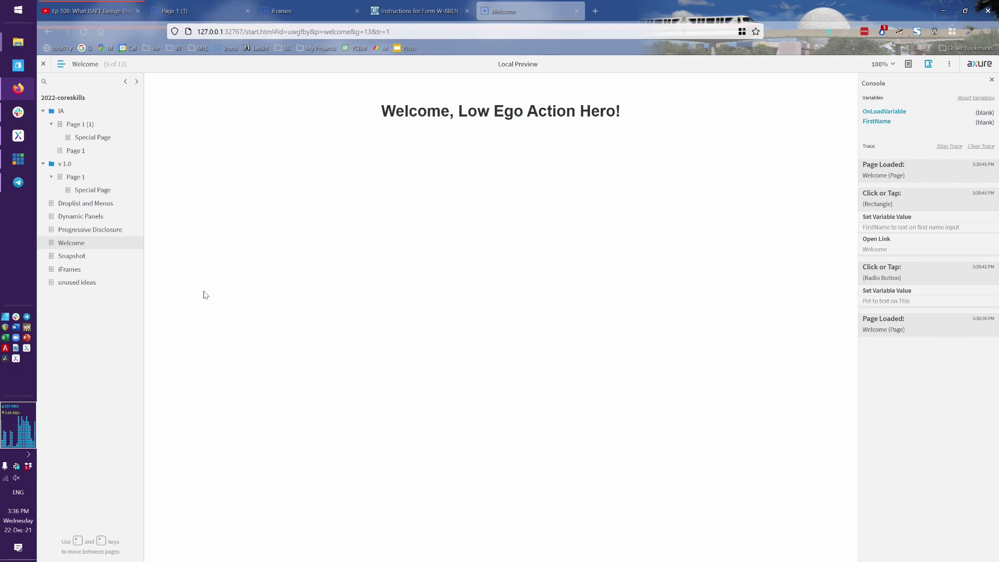
pyautogui.click(91, 232)
pyautogui.press('F5')
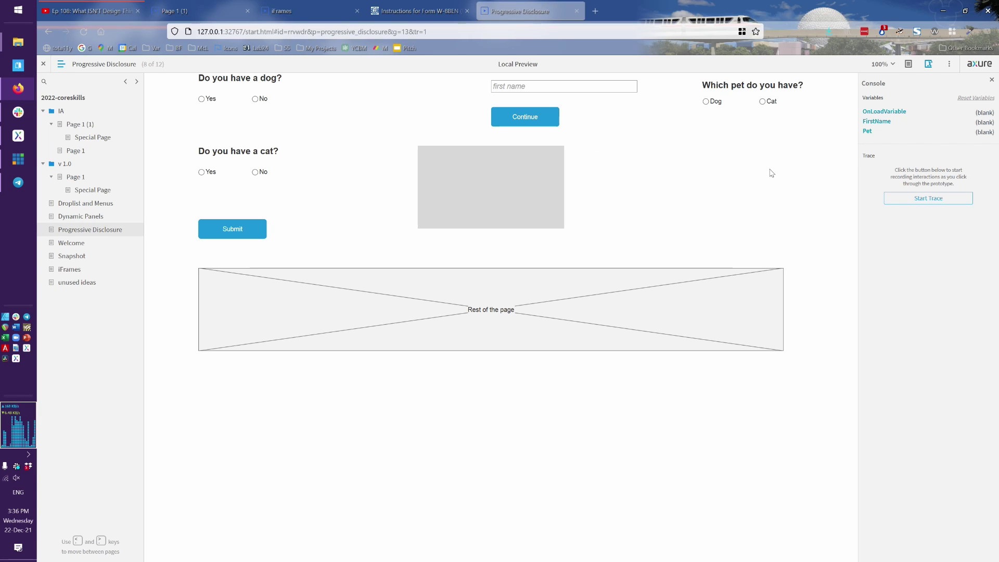
pyautogui.click(553, 84)
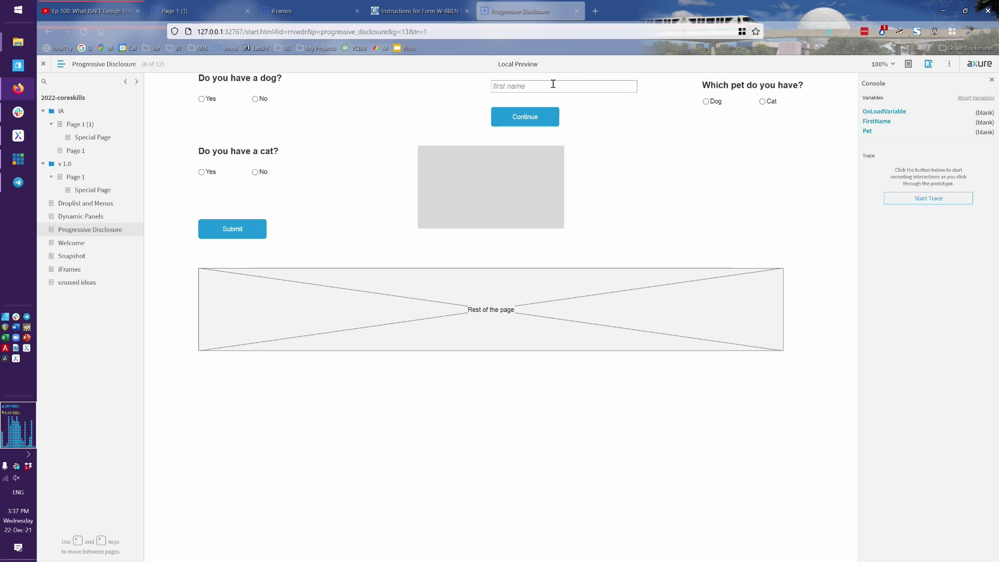
pyautogui.write('Debbie')
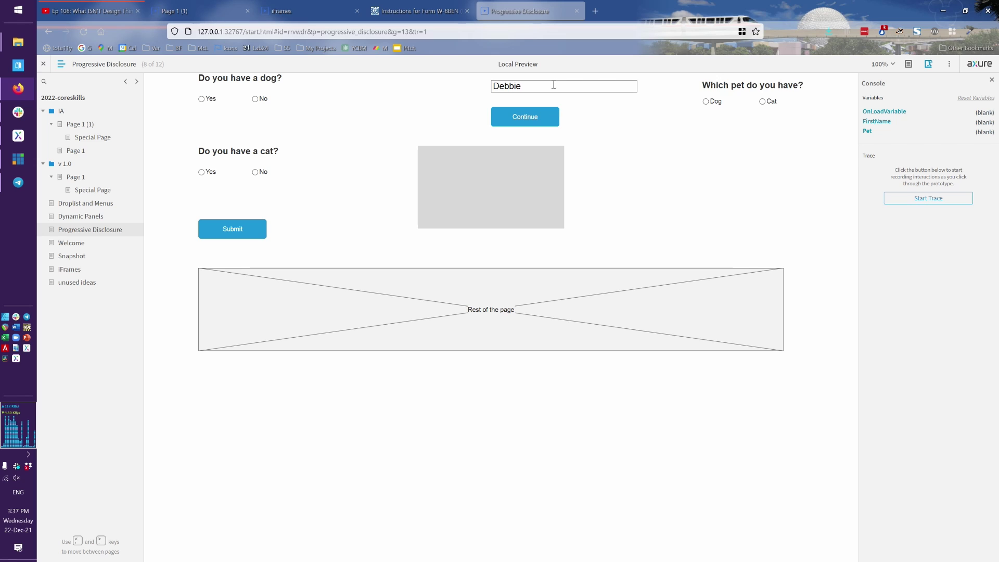
pyautogui.click(763, 103)
pyautogui.click(523, 117)
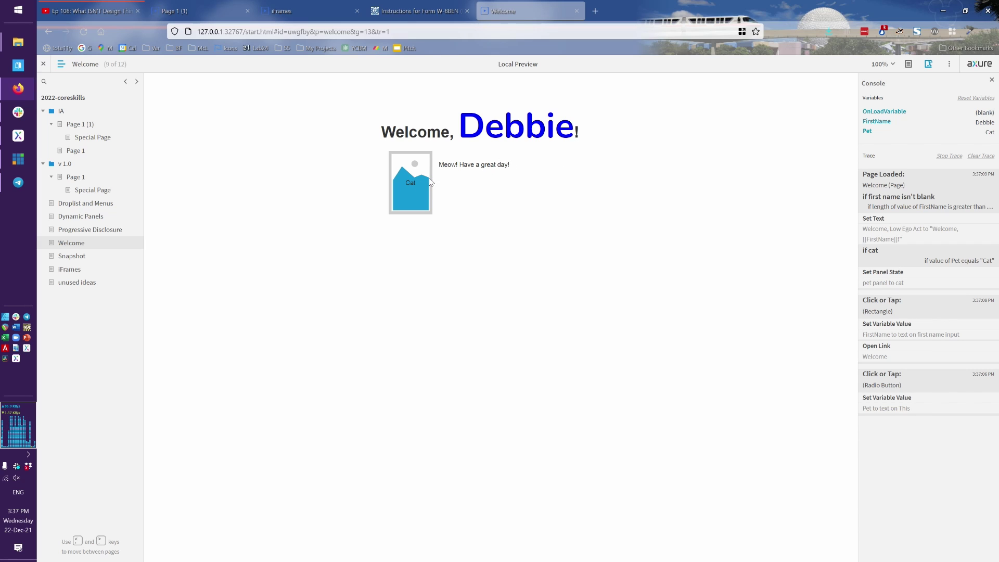
# Step: Return to Progressive Disclosure, reload it, submit a short first name with Dog as the pet, and check the Pet variable in the console
pyautogui.press(',')
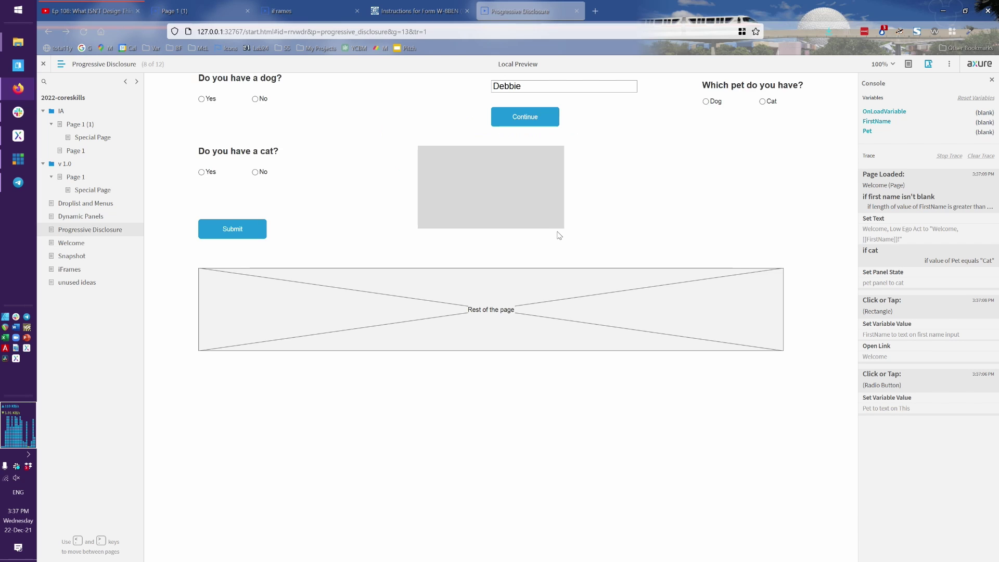
pyautogui.press('F5')
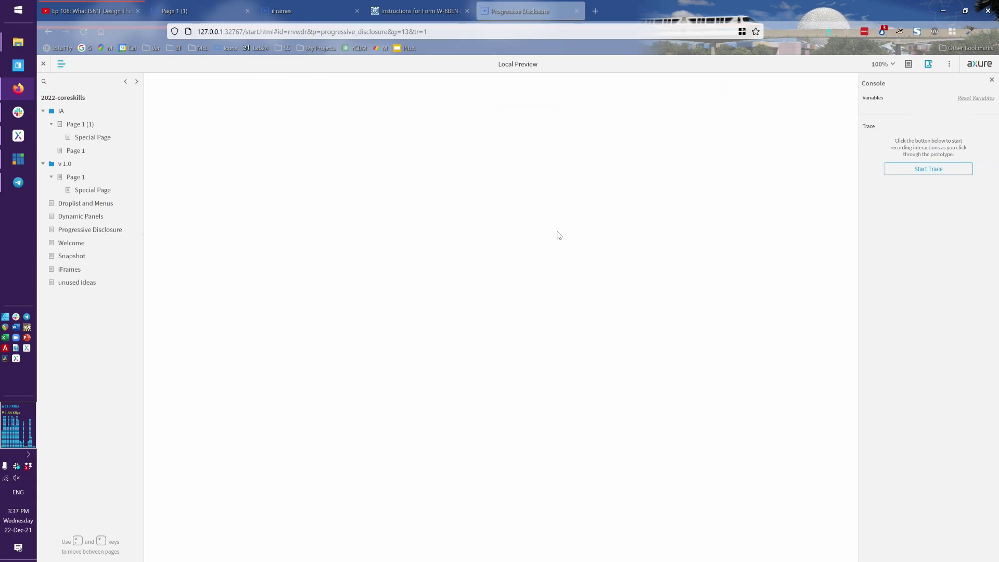
pyautogui.click(558, 87)
pyautogui.write('Deb')
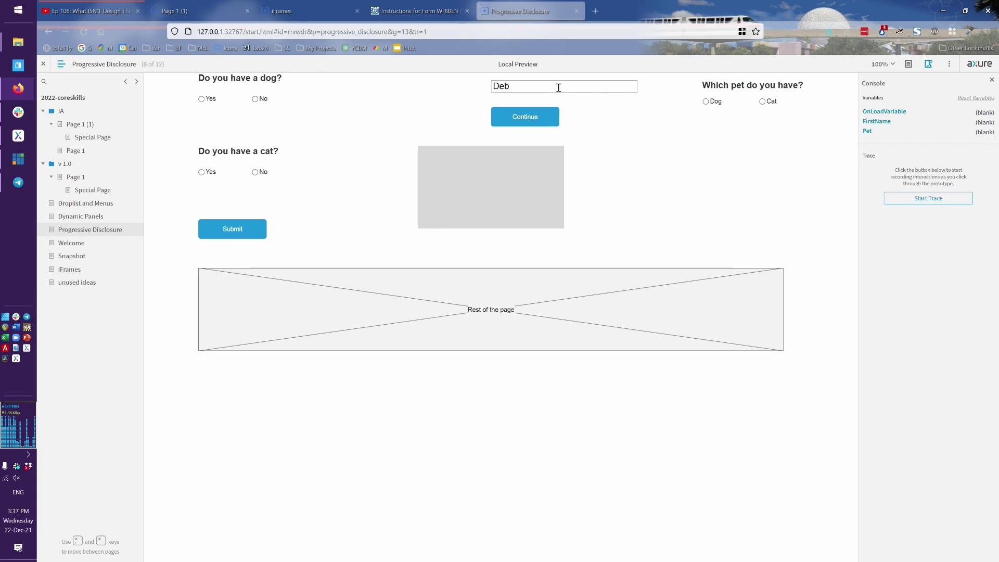
pyautogui.click(707, 104)
pyautogui.click(528, 118)
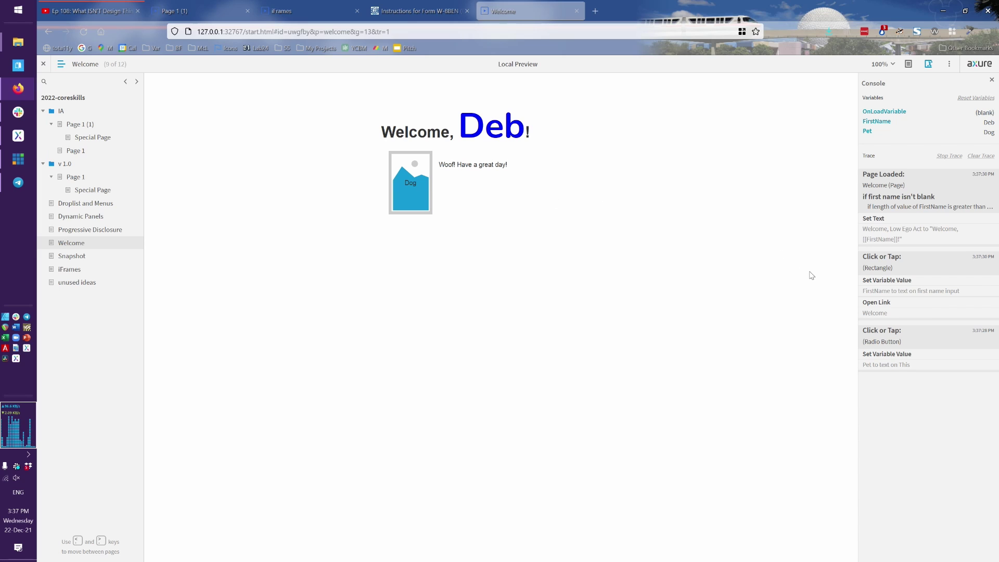
pyautogui.doubleClick(989, 137)
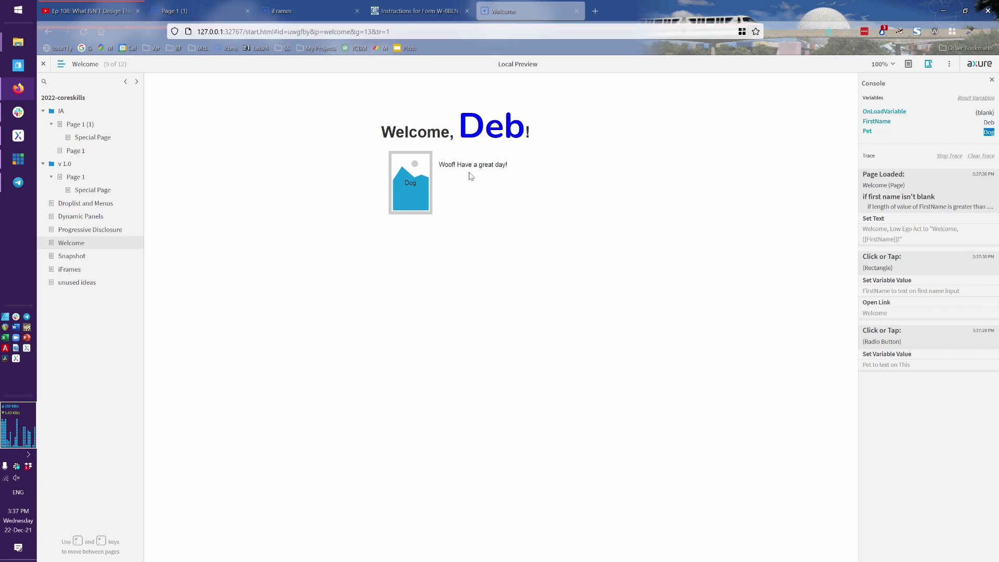
pyautogui.click(437, 180)
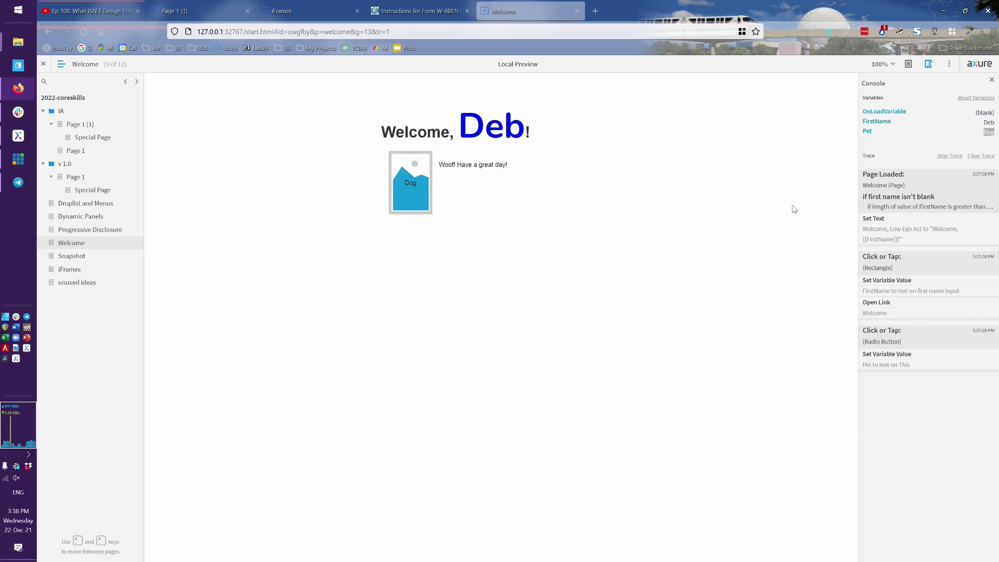
# Step: Switch back to Axure RP, examine the project's global variables and their default values, and close the list
pyautogui.hotkey('alt', 'Tab')
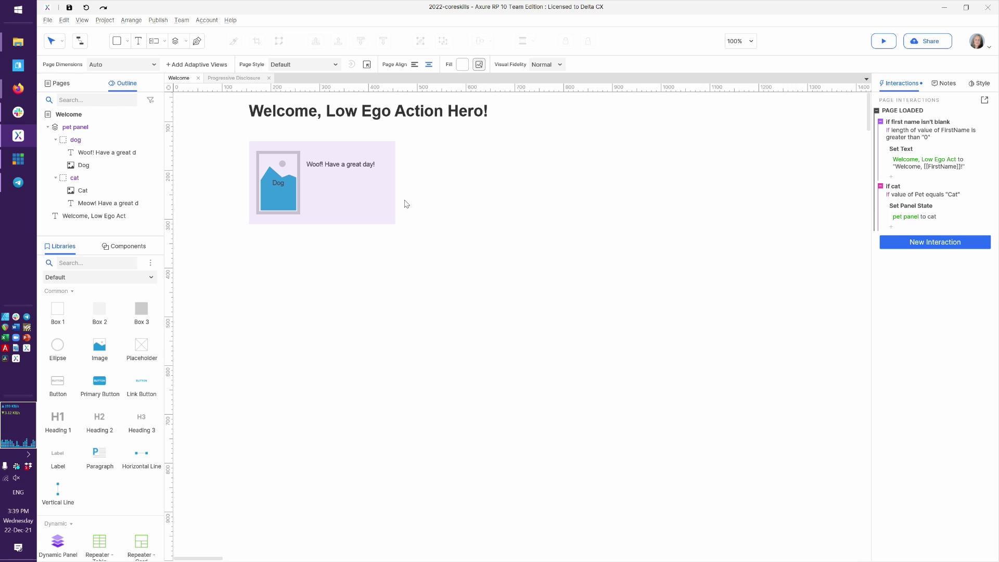
pyautogui.click(105, 22)
pyautogui.click(124, 73)
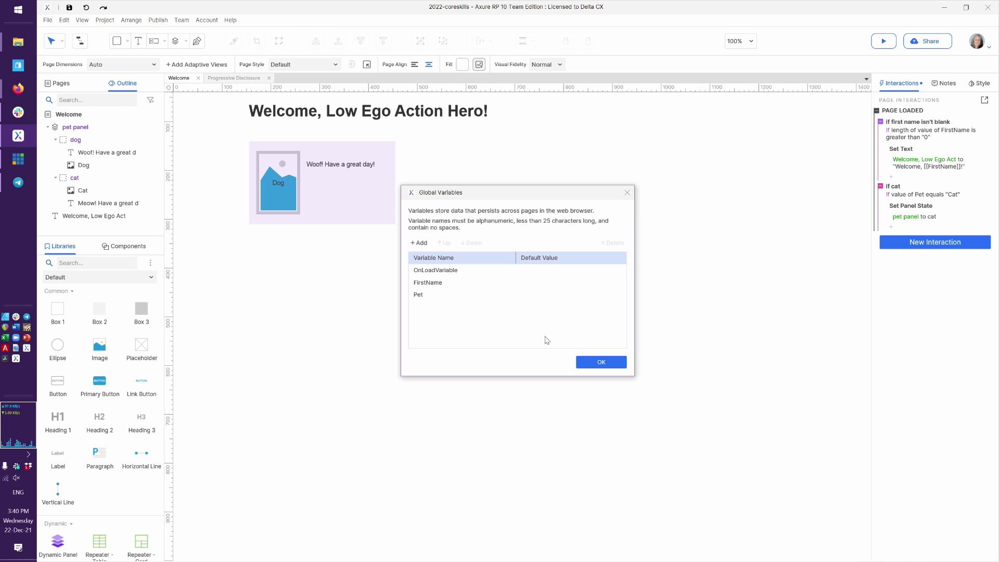
pyautogui.click(598, 364)
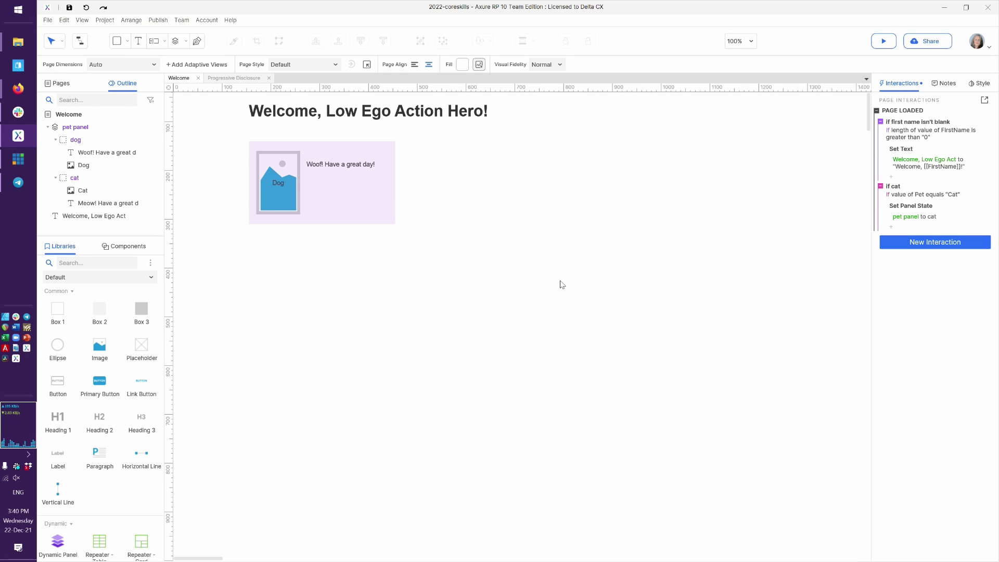